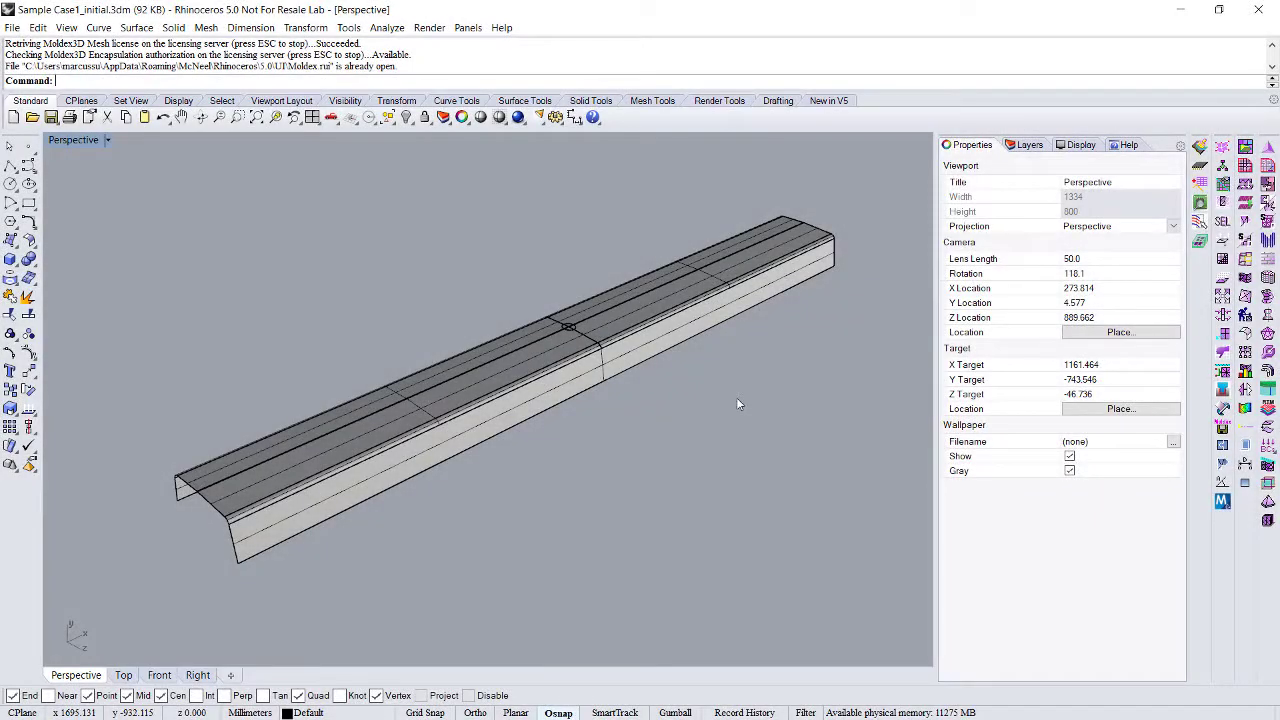
Orbit the Perspective view to inspect the channel-shaped part from other angles.
right_drag(399, 478, 520, 469)
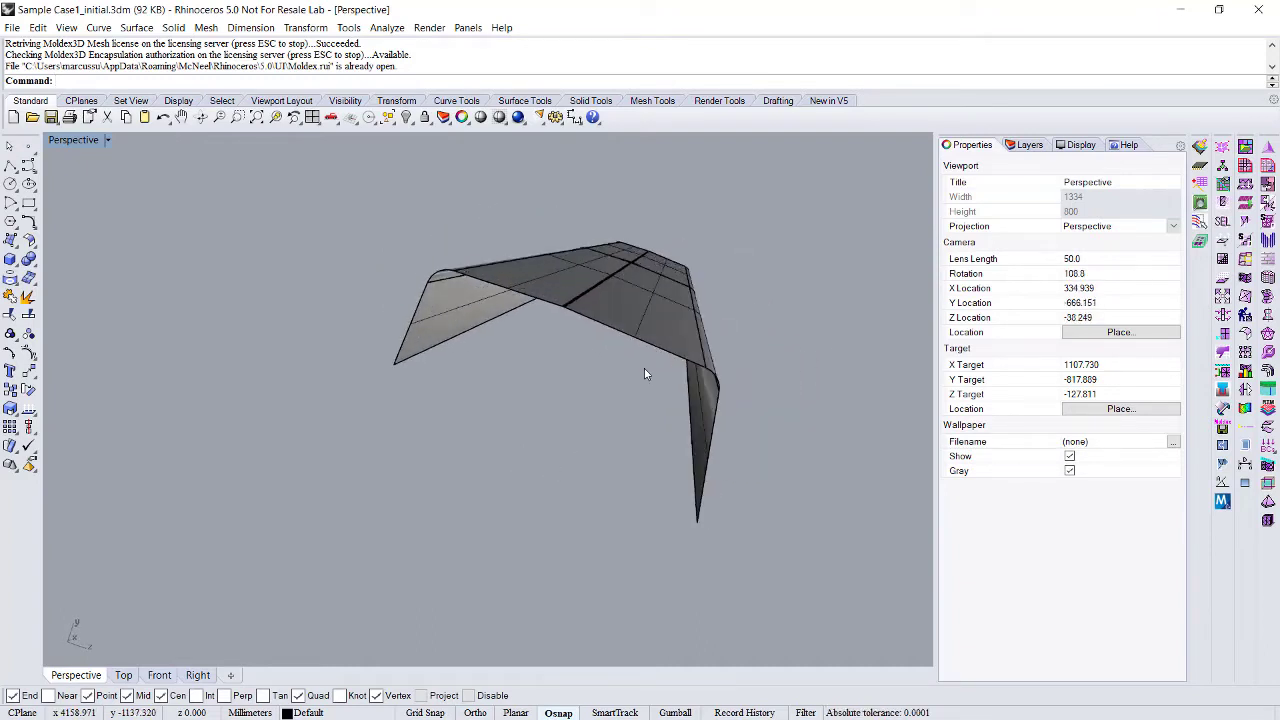
right_drag(530, 305, 552, 315)
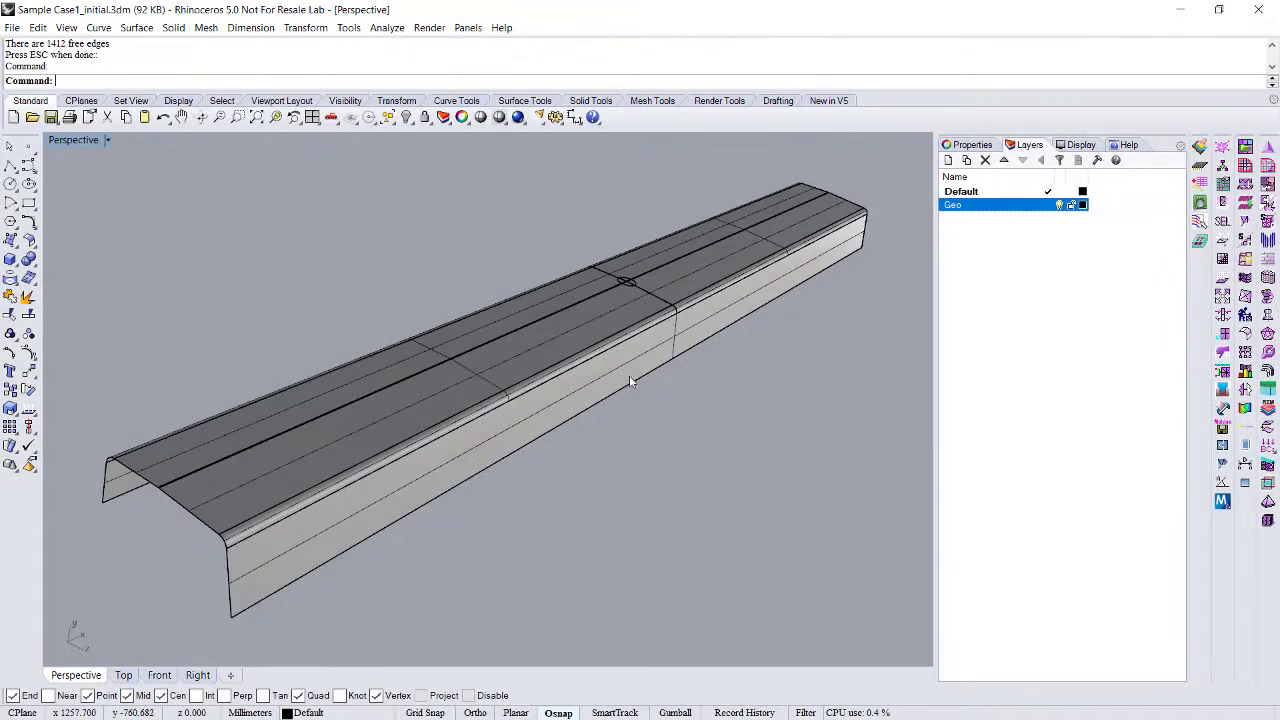
Seed the whole polysurface's edges with nodes at an initial mesh size of 2 instead of 2.011.
shift+right_drag(629, 376, 509, 319)
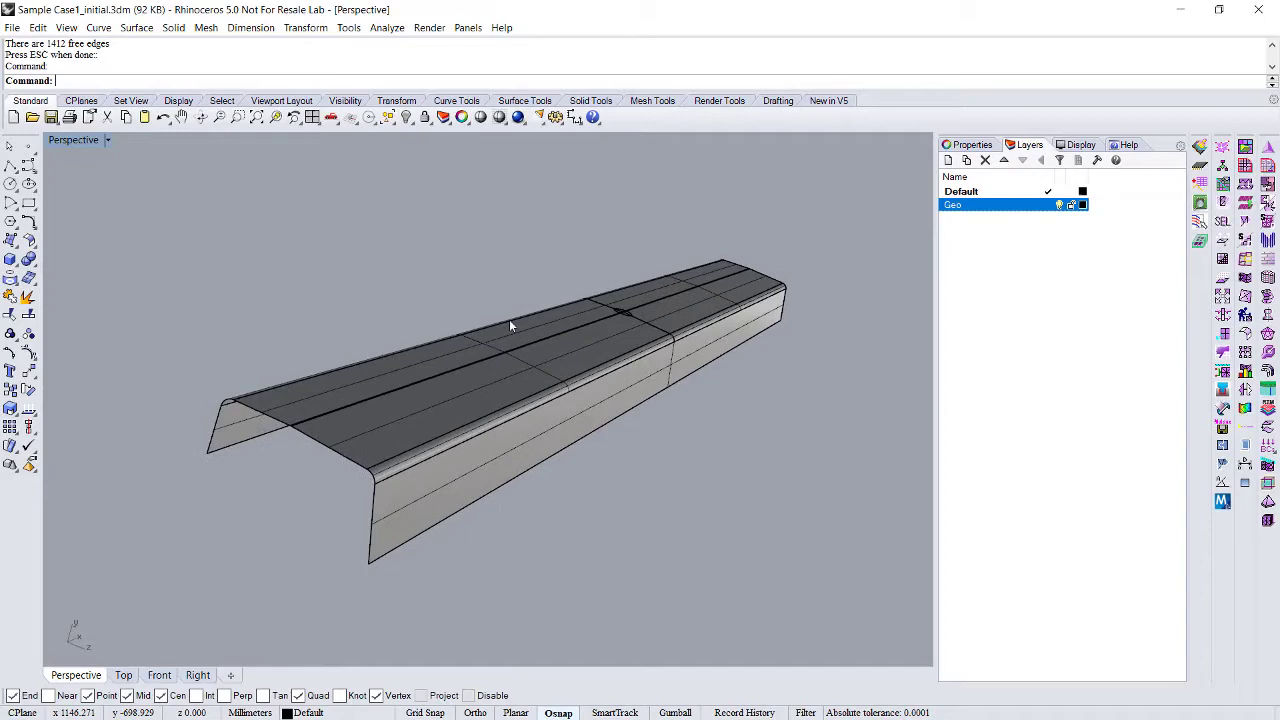
drag(153, 208, 887, 598)
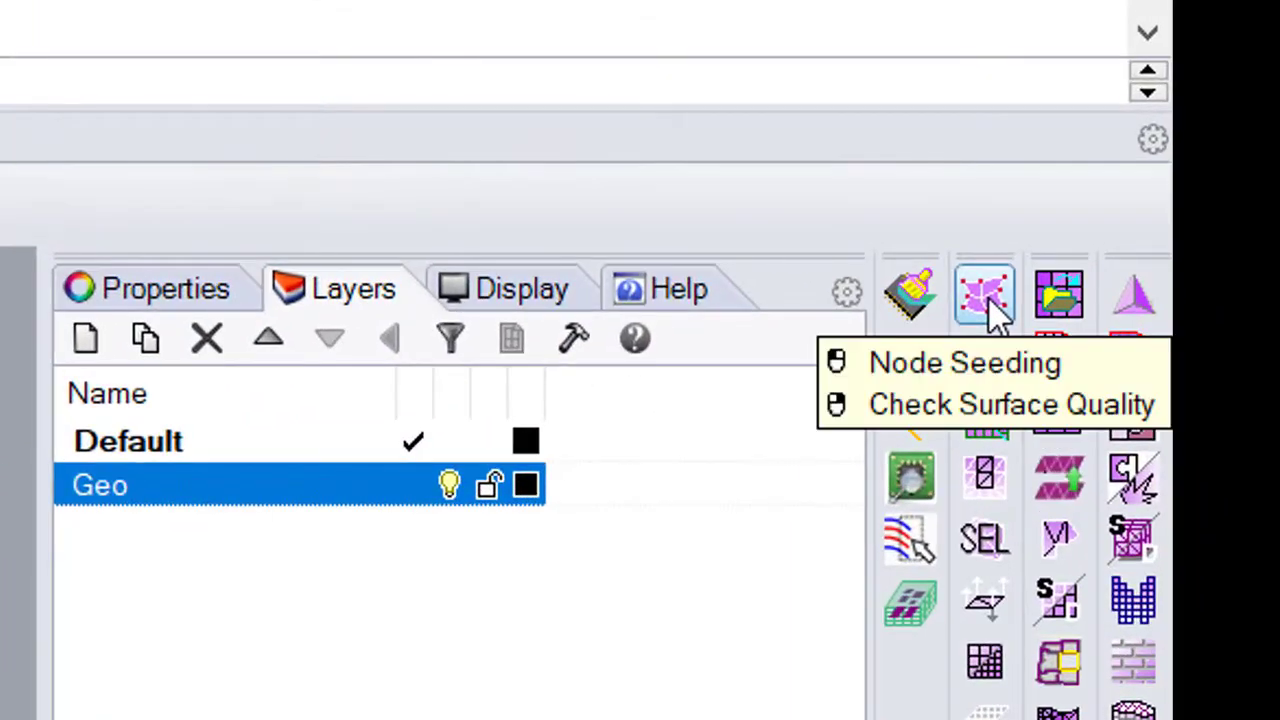
click(994, 310)
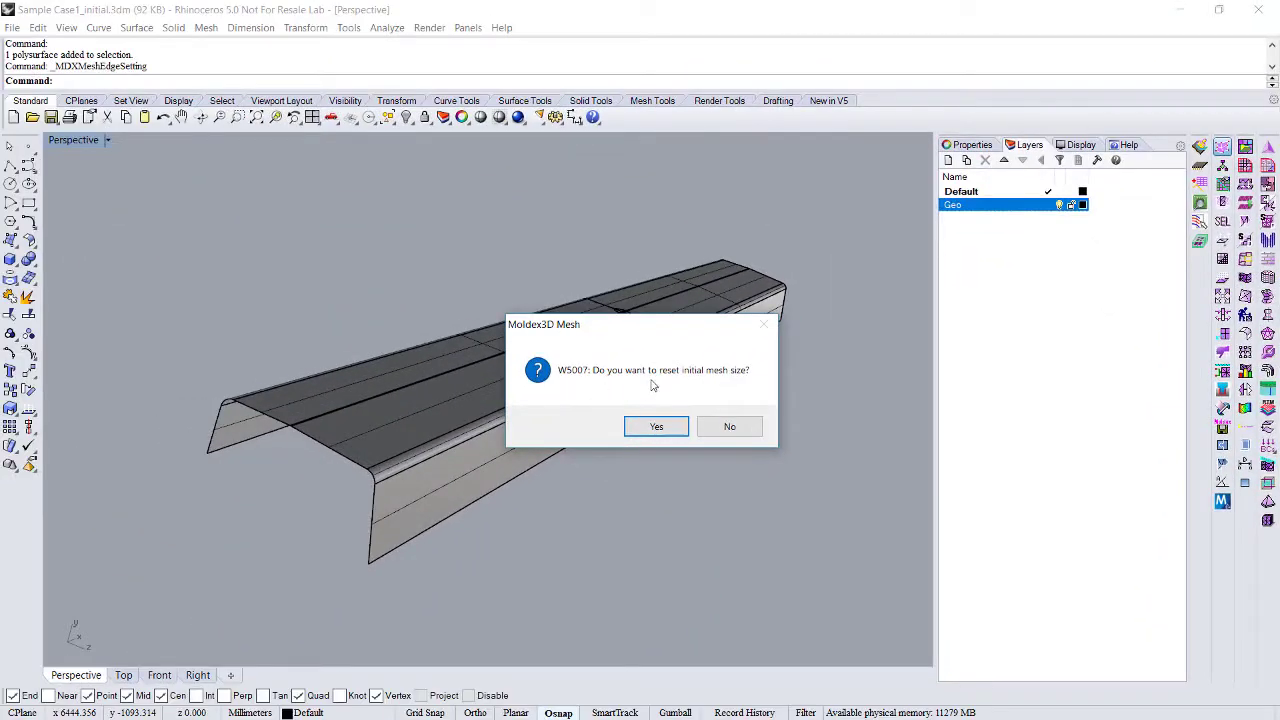
click(656, 427)
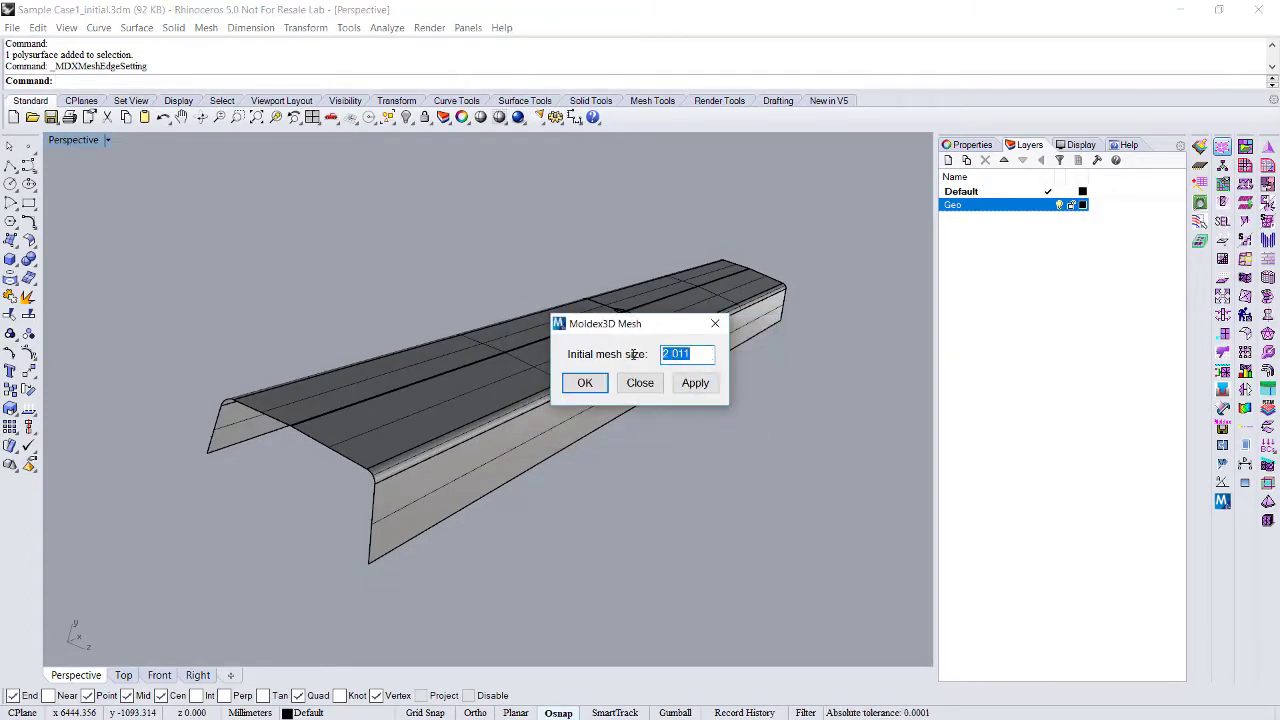
text(2)
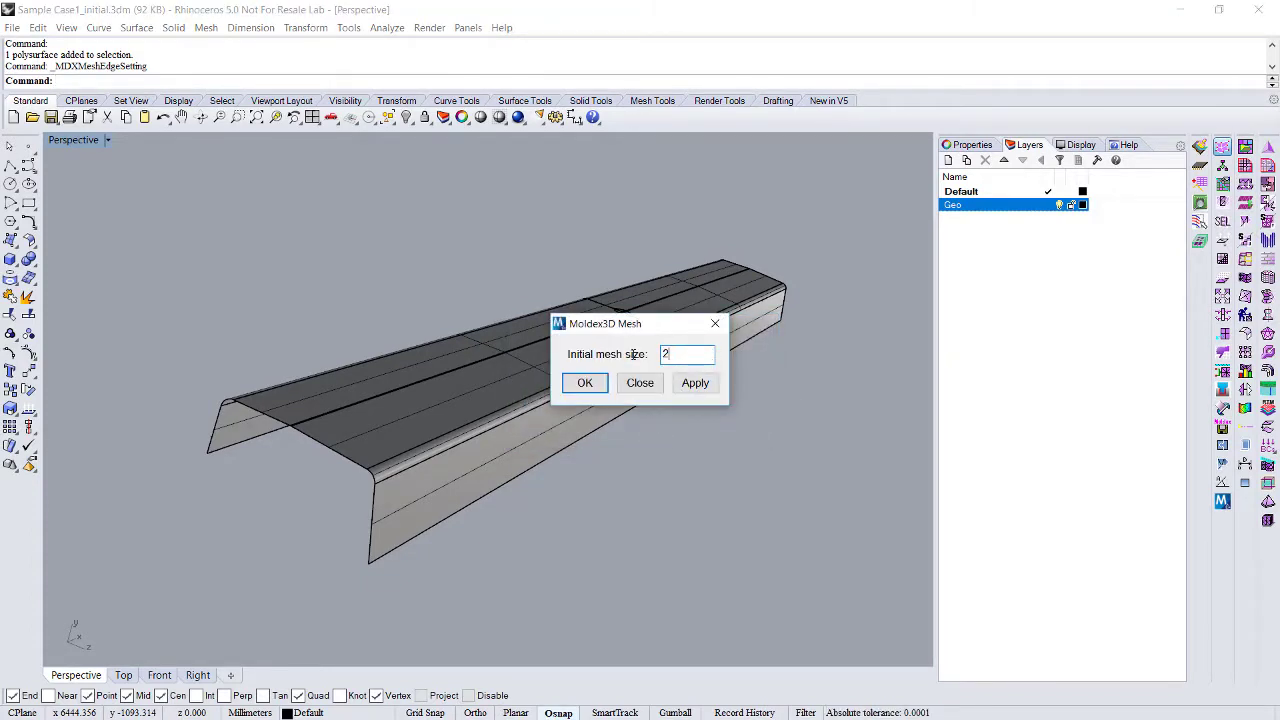
click(585, 383)
Generate a pure-triangle surface mesh of the whole part on MeshLayer (133298 elements, 67356 nodes).
right_click(633, 374)
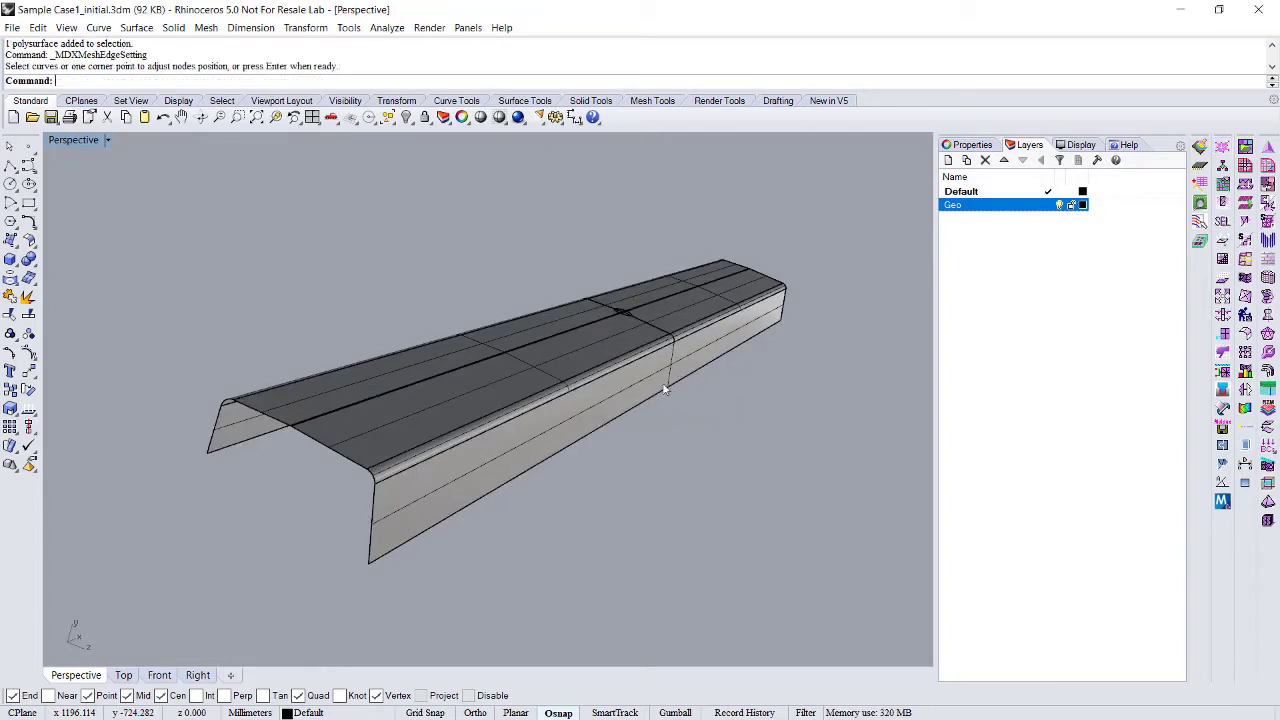
drag(154, 206, 837, 597)
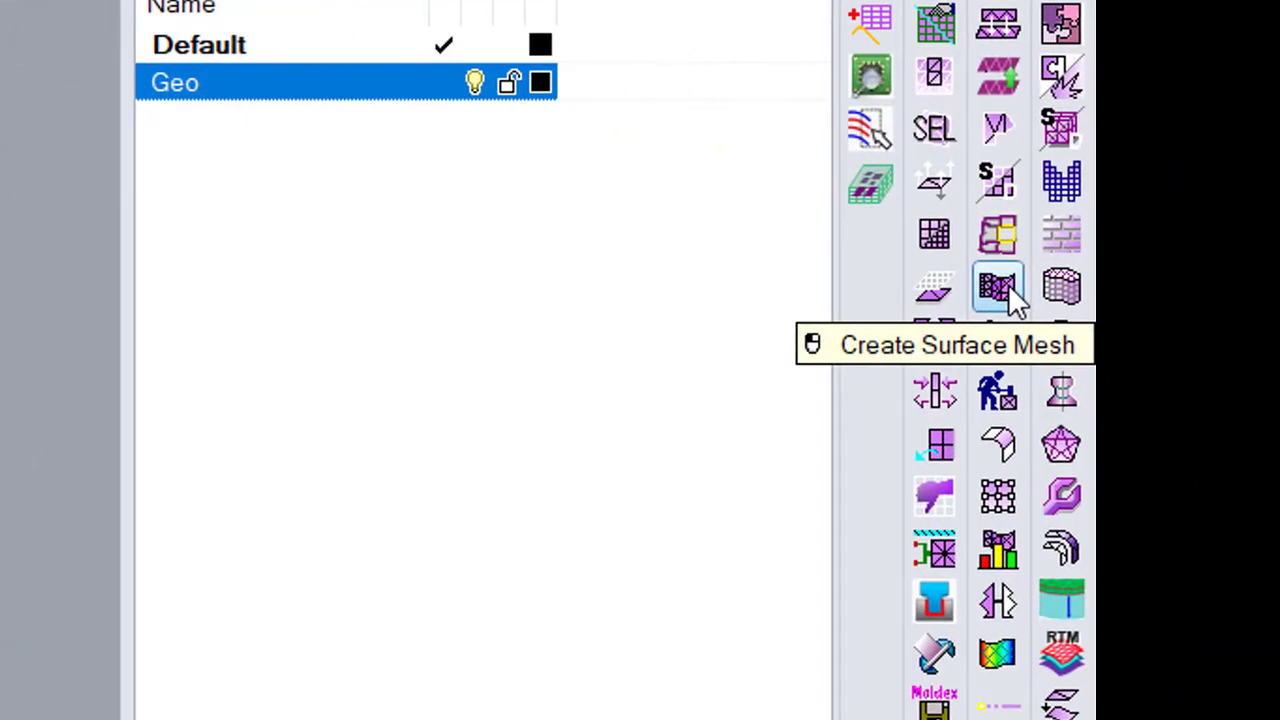
click(1004, 287)
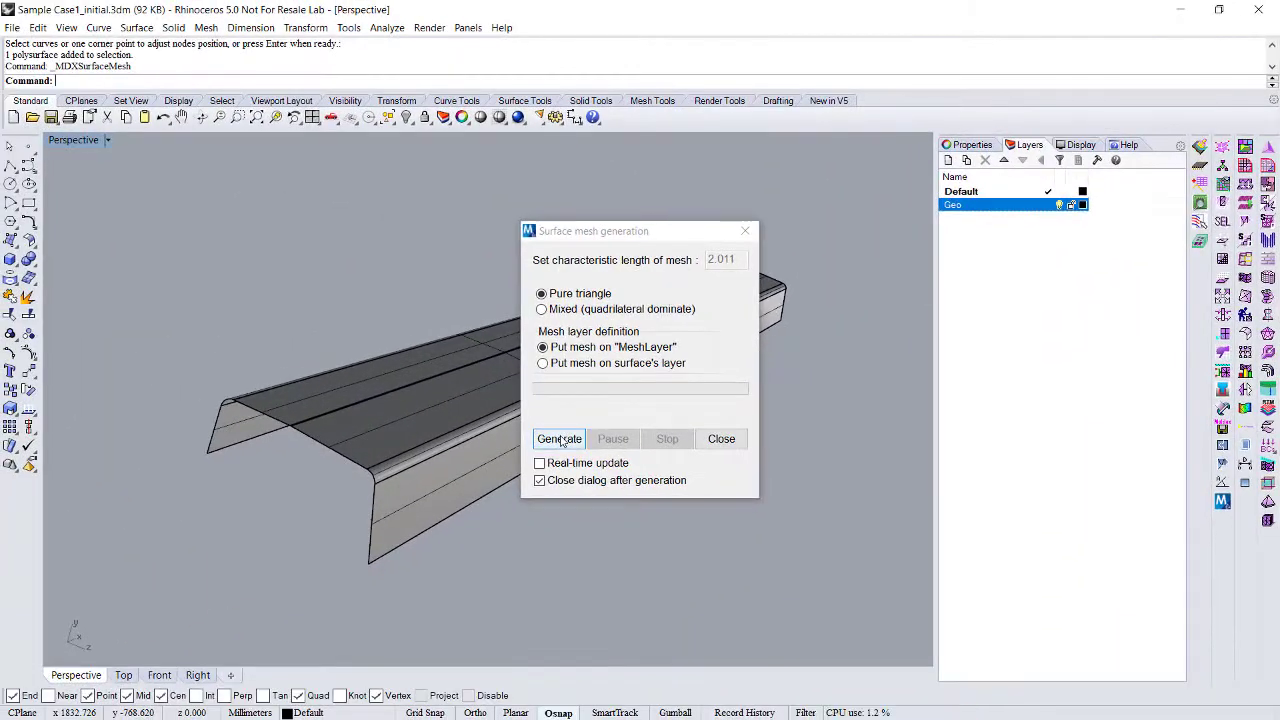
click(561, 441)
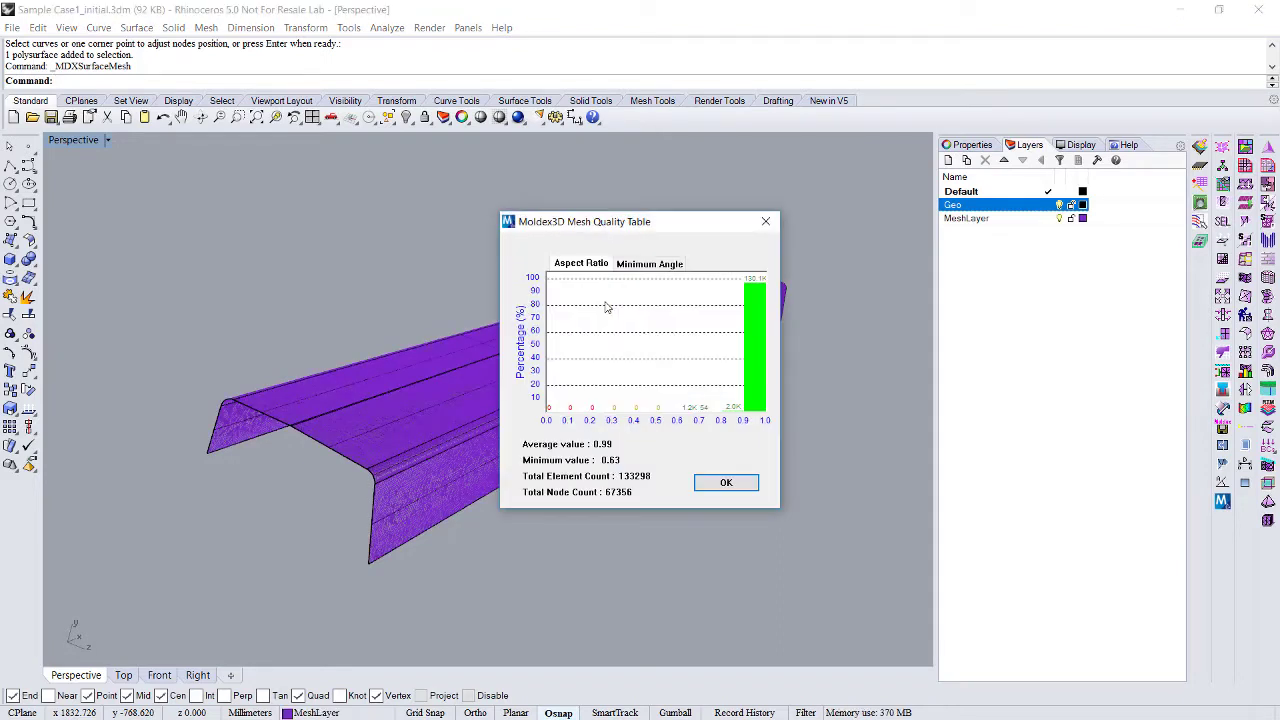
Close the Mesh Quality Table and look over the purple surface mesh.
click(765, 222)
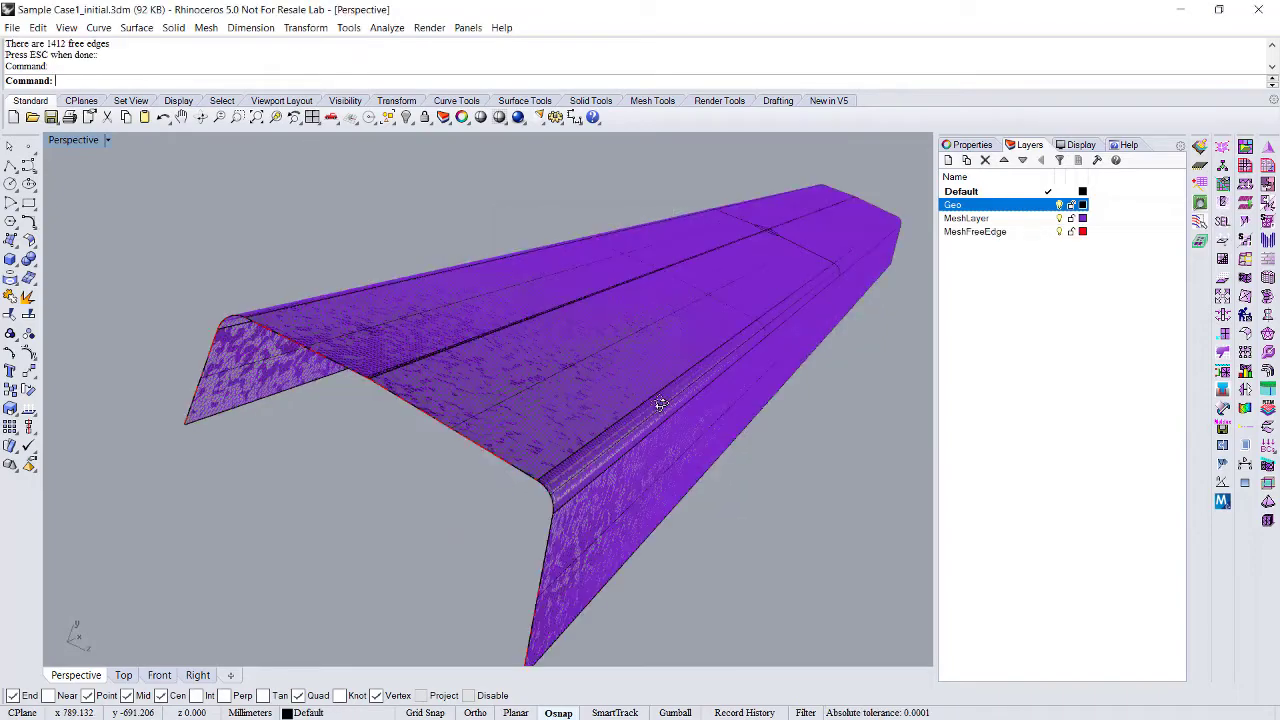
right_drag(660, 404, 629, 424)
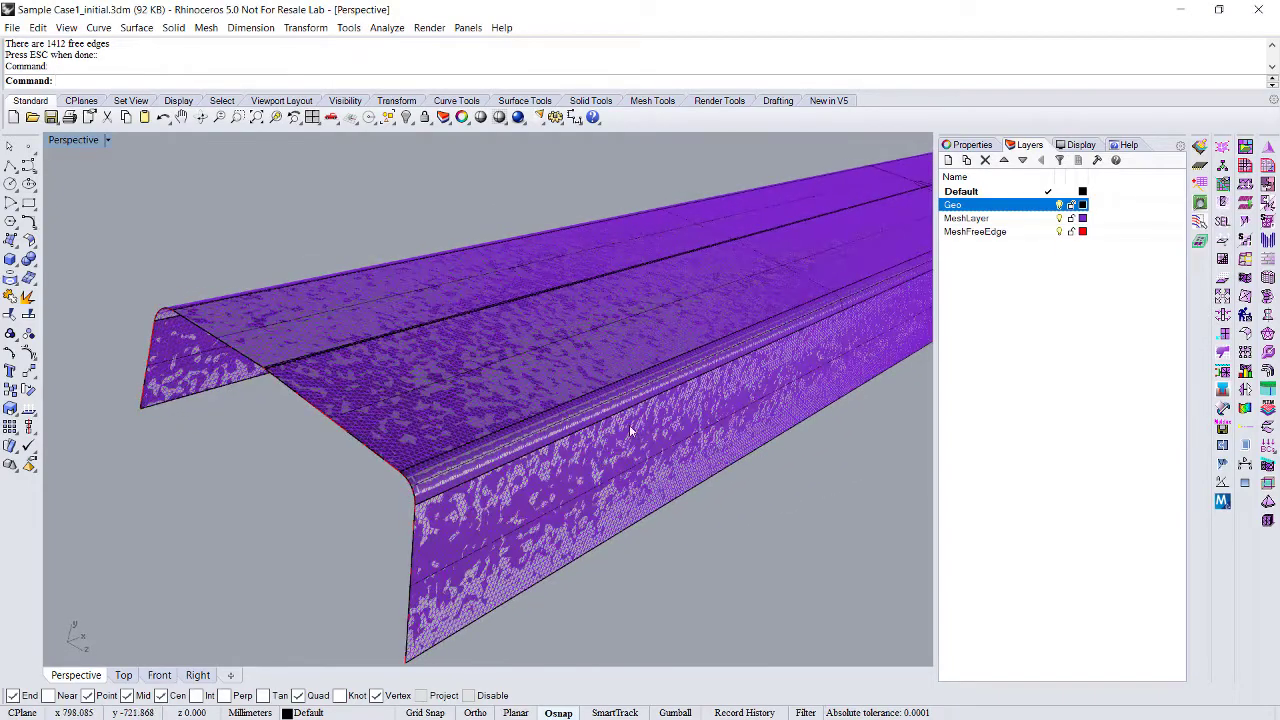
scroll(395, 429, up, 3)
scroll(571, 468, down, 3)
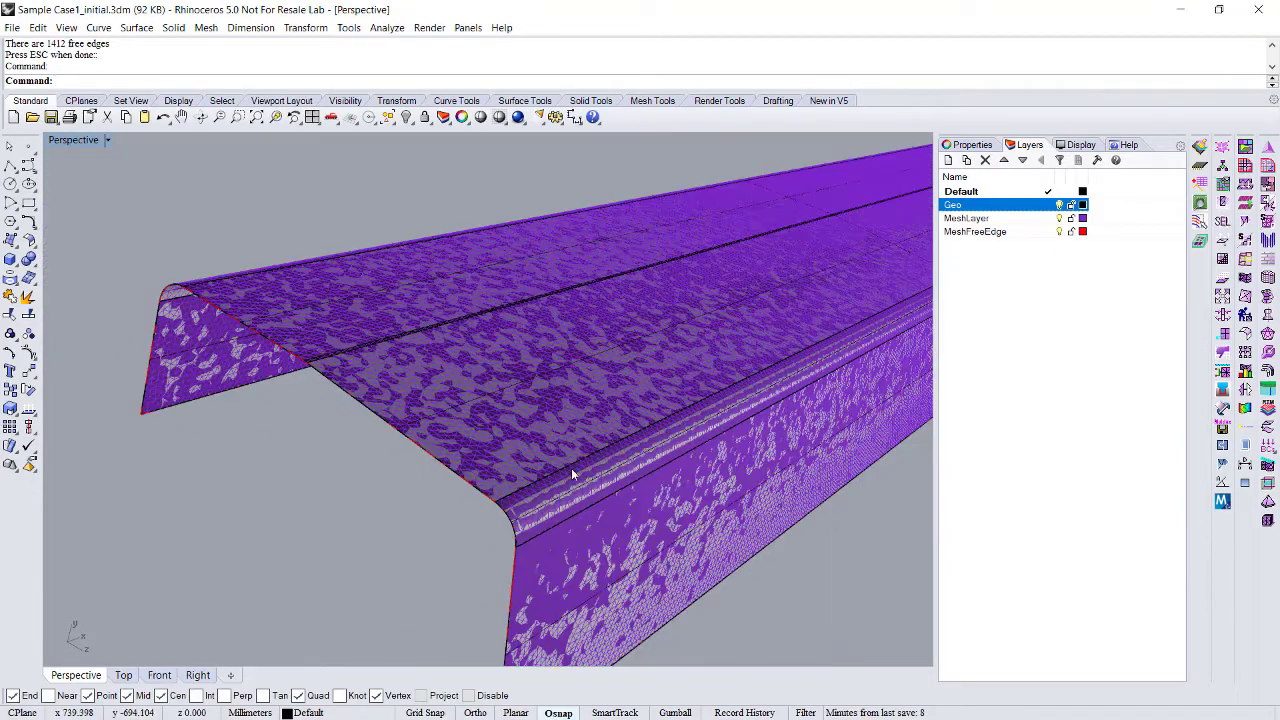
right_drag(613, 453, 626, 429)
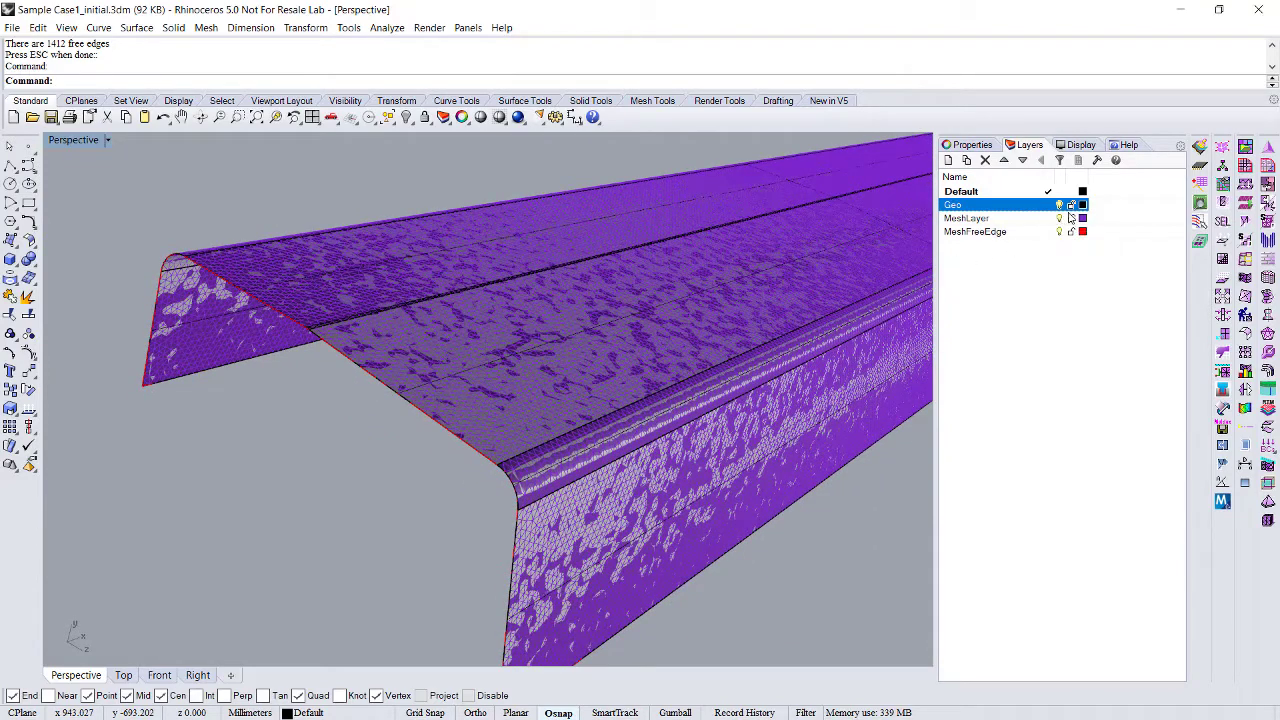
Hide the MeshFreeEdge and Geo layers so only the purple mesh remains visible.
click(1060, 231)
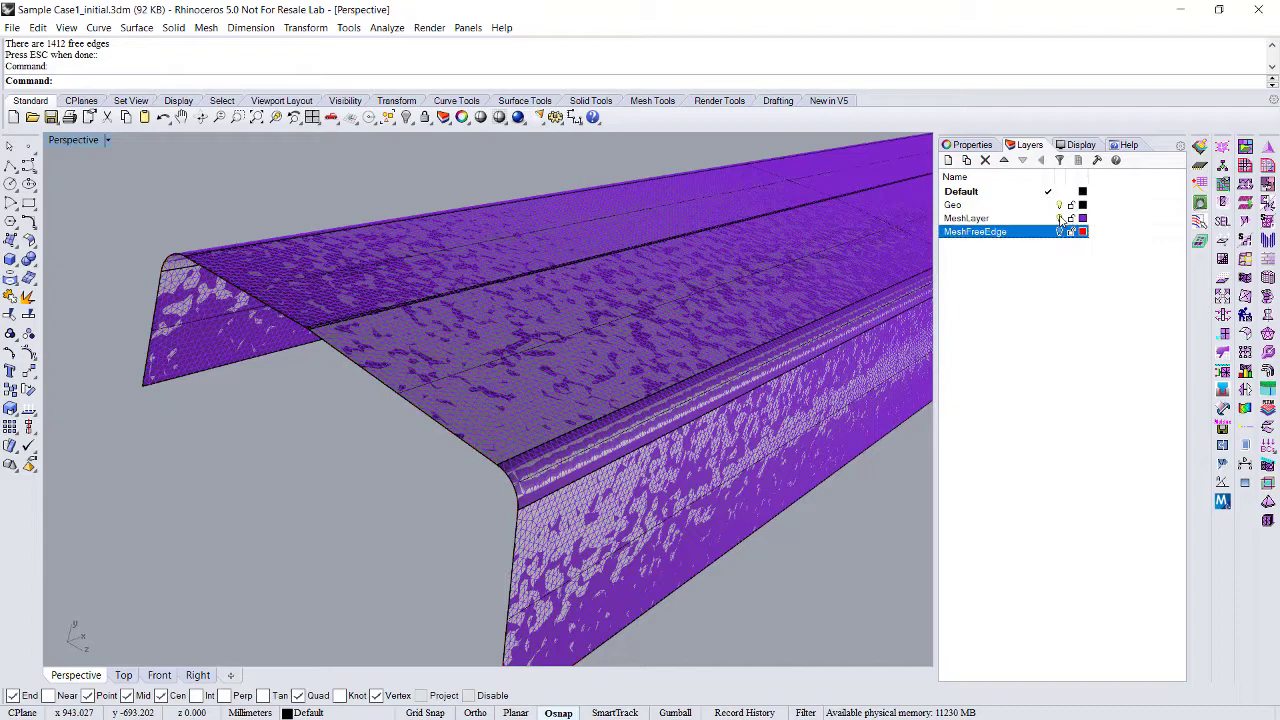
click(1060, 204)
scroll(847, 314, down, 5)
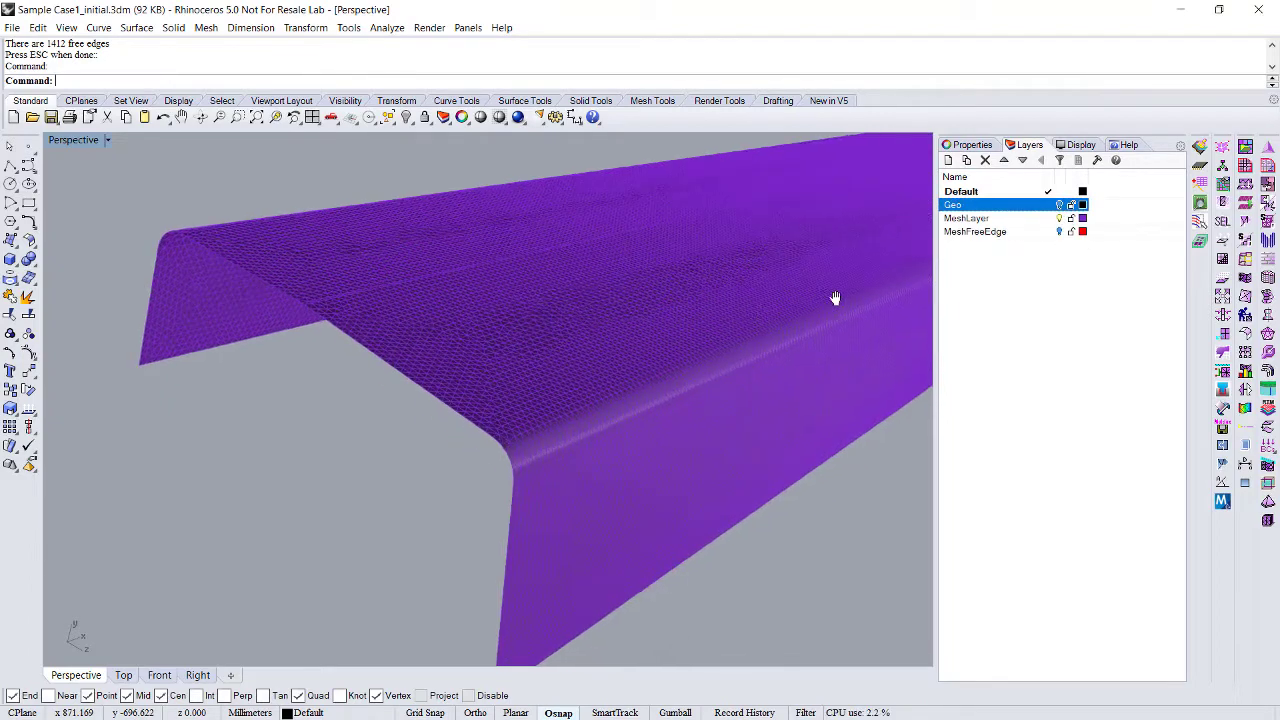
shift+right_drag(749, 351, 517, 500)
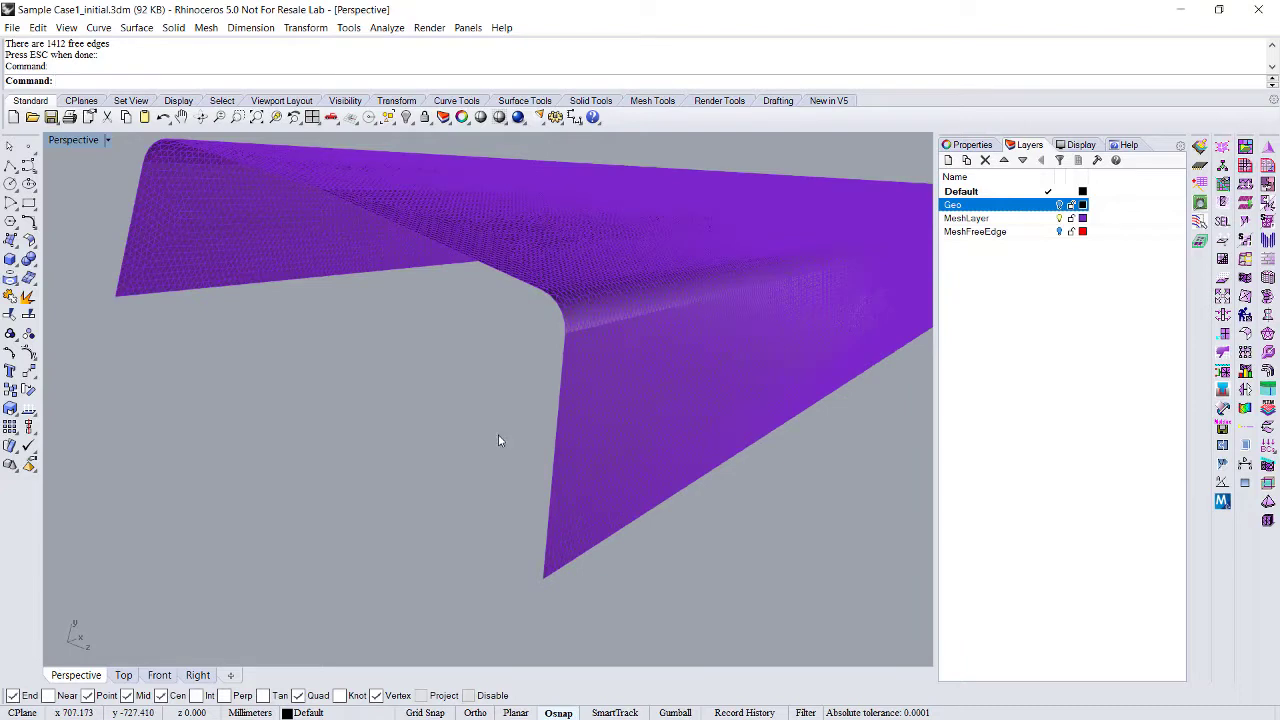
right_drag(500, 437, 526, 474)
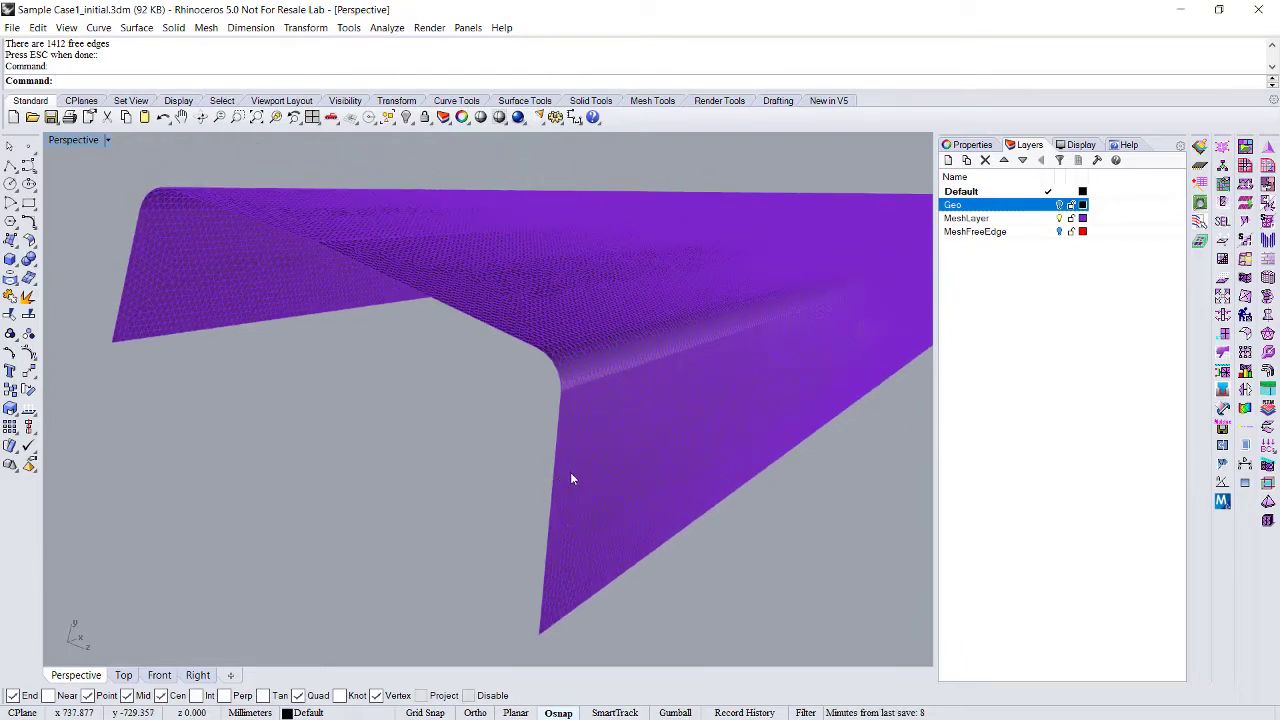
scroll(560, 457, down, 5)
Select a wall piece and then the top strip of the mesh, then clear the selection.
click(660, 435)
right_drag(660, 435, 520, 394)
click(464, 415)
click(650, 442)
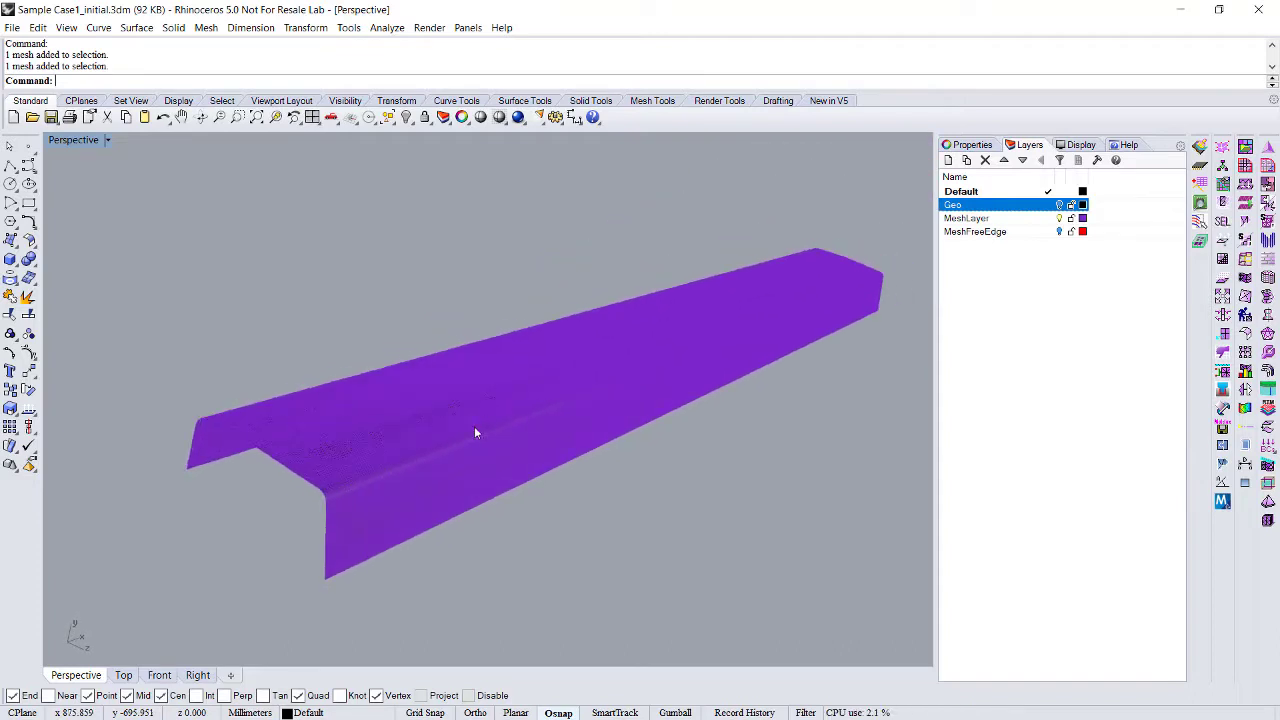
Join all 18 surface-mesh pieces into one mesh and reselect the joined mesh.
drag(145, 214, 907, 605)
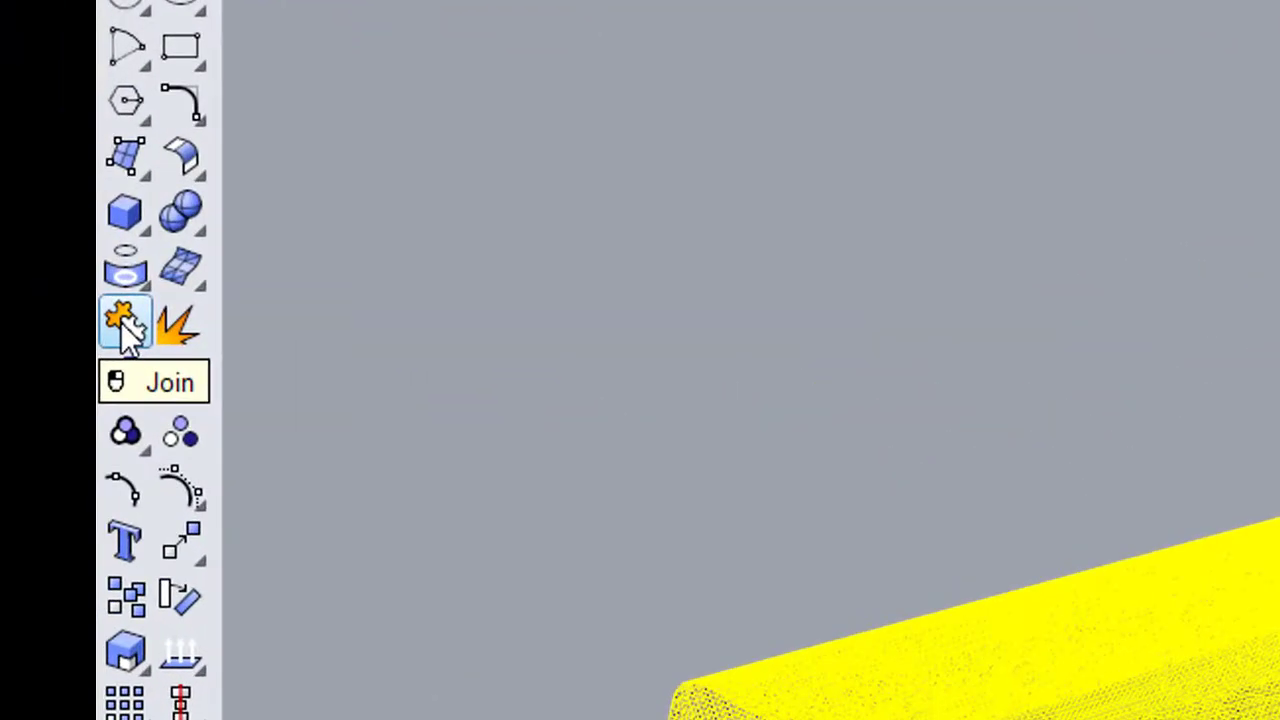
click(123, 322)
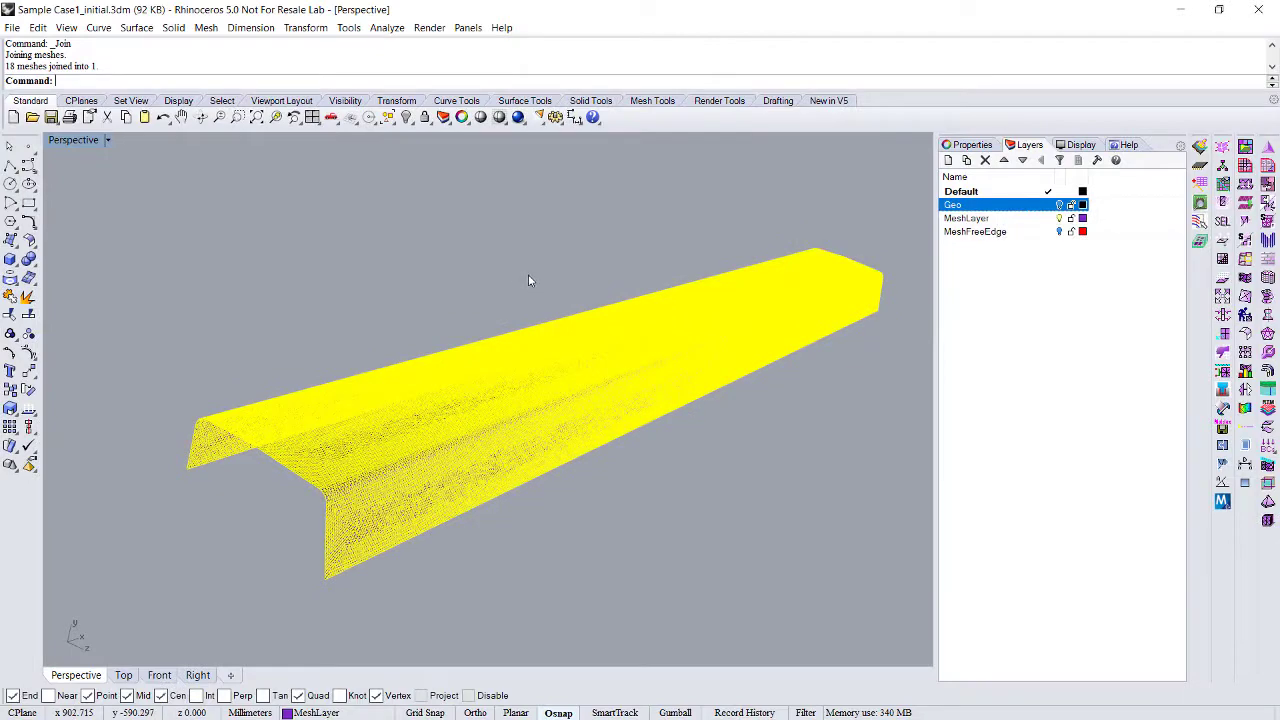
click(528, 280)
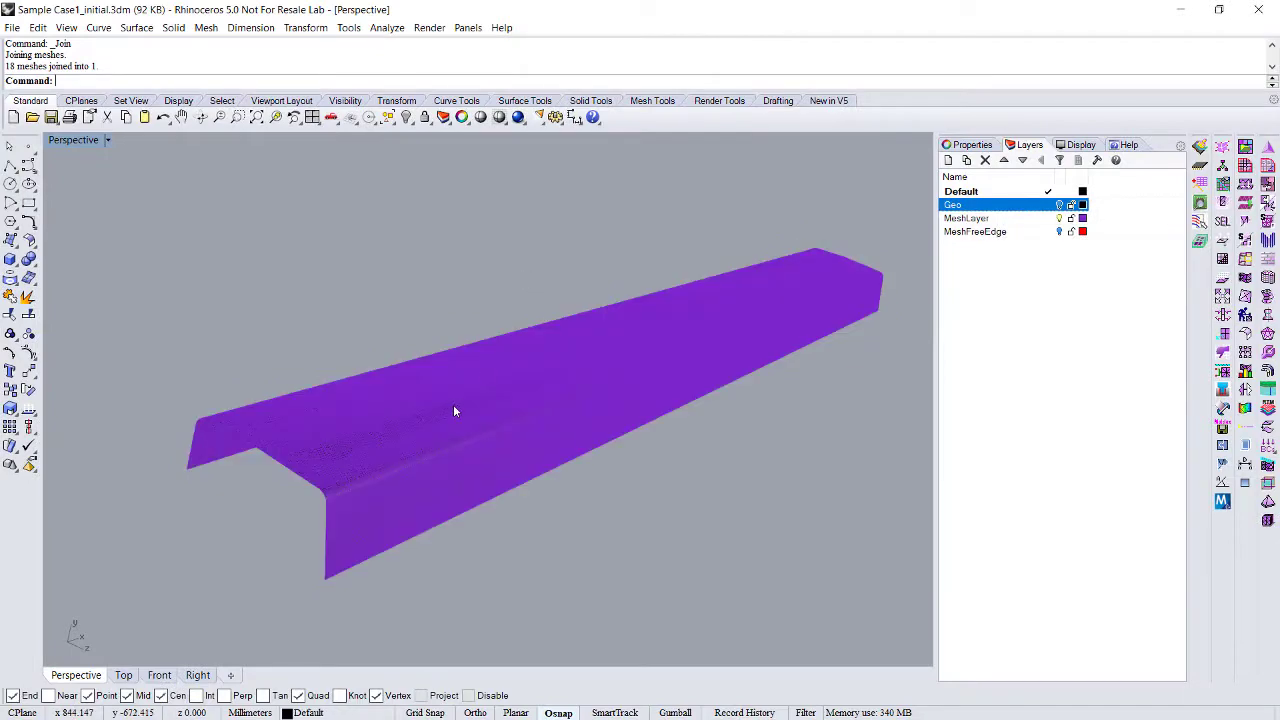
right_drag(454, 409, 528, 366)
click(490, 440)
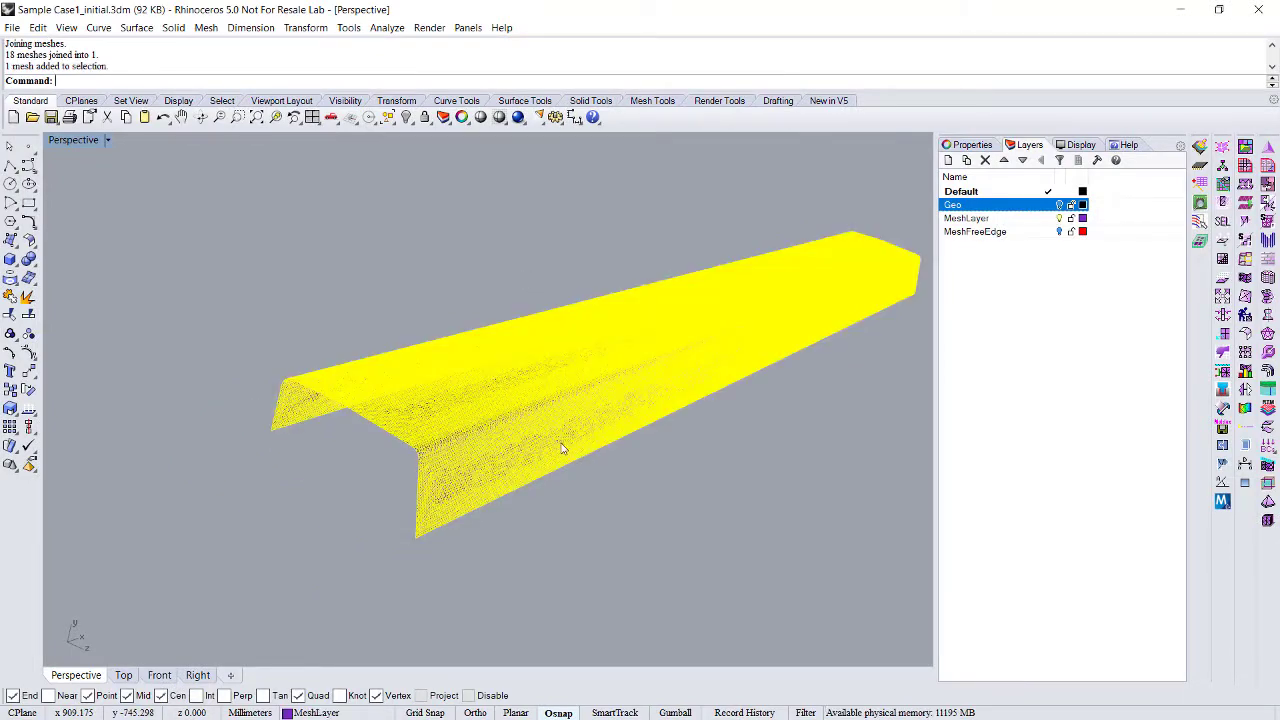
right_drag(560, 449, 411, 472)
scroll(411, 472, up, 3)
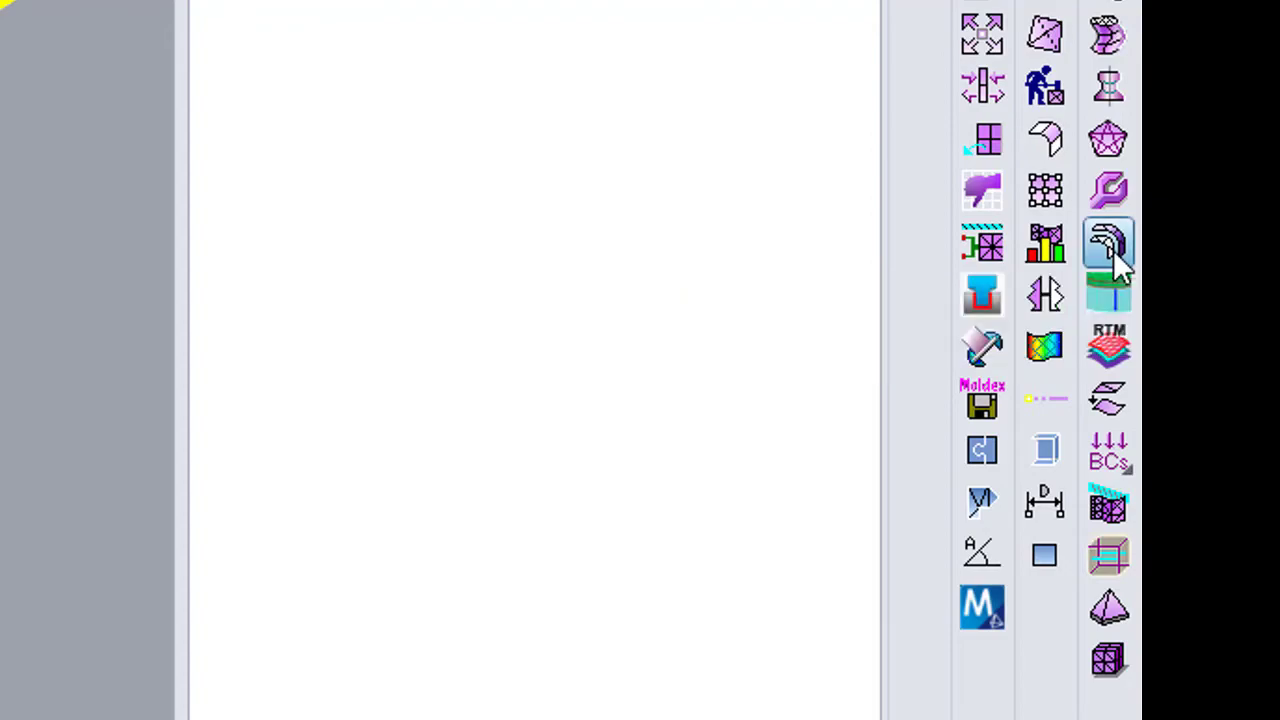
Create an olive offset copy of the joined surface mesh at distance -0.33.
click(1113, 250)
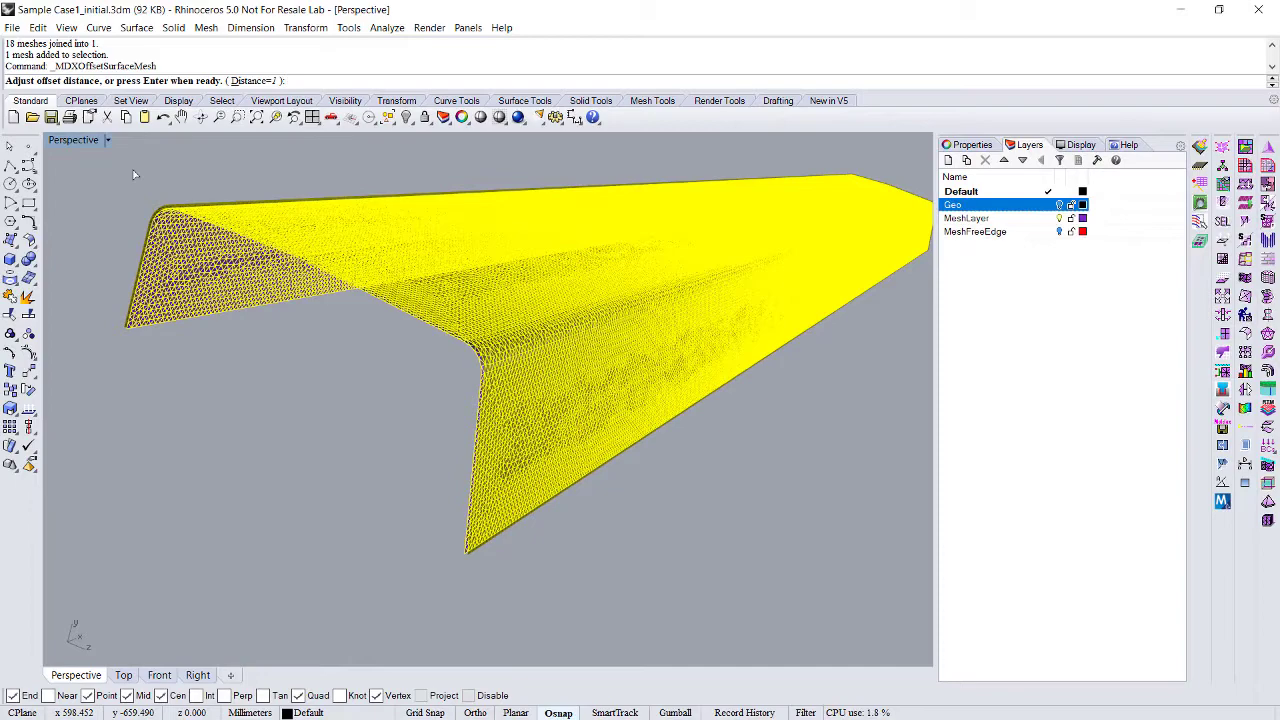
scroll(436, 475, up, 5)
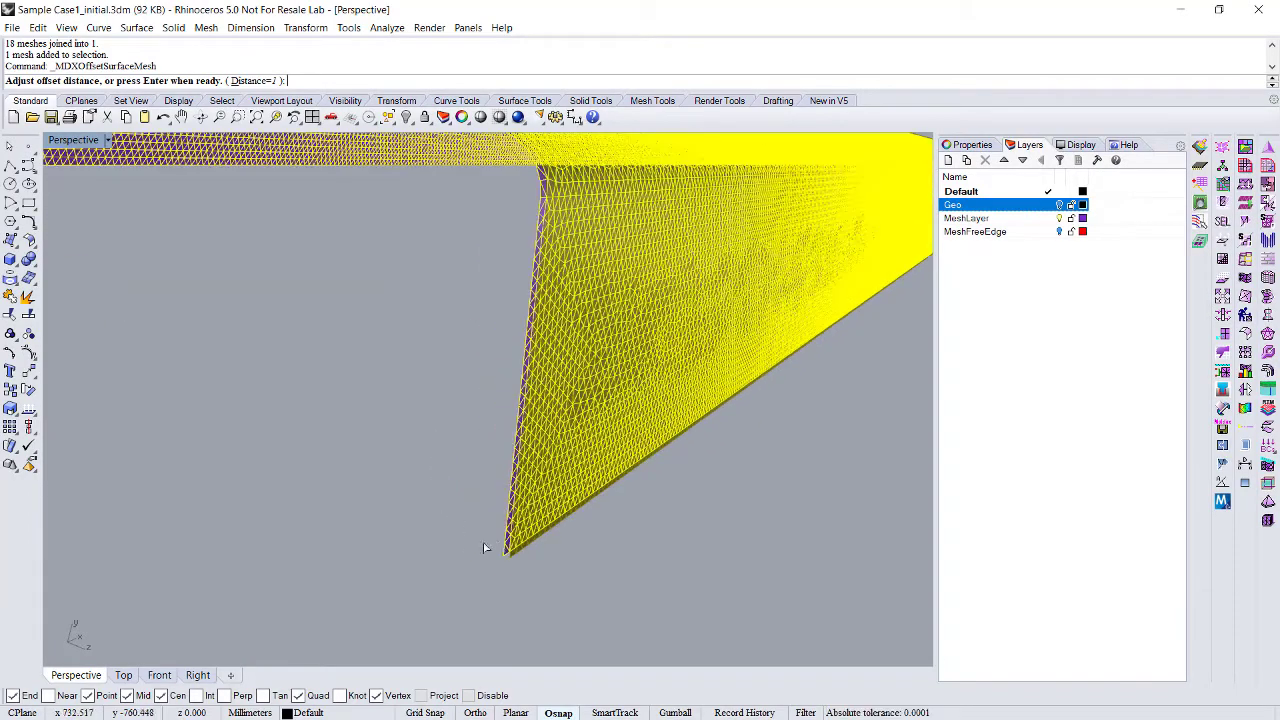
scroll(512, 562, up, 2)
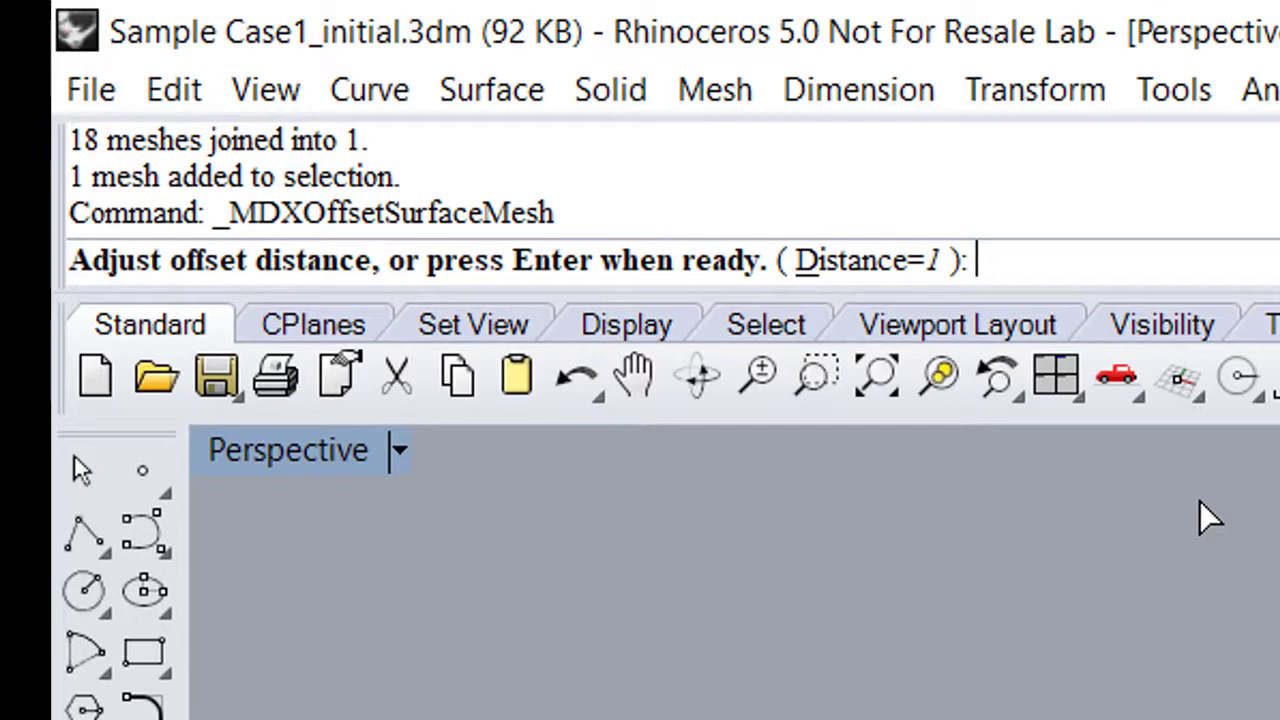
text(-0.33)
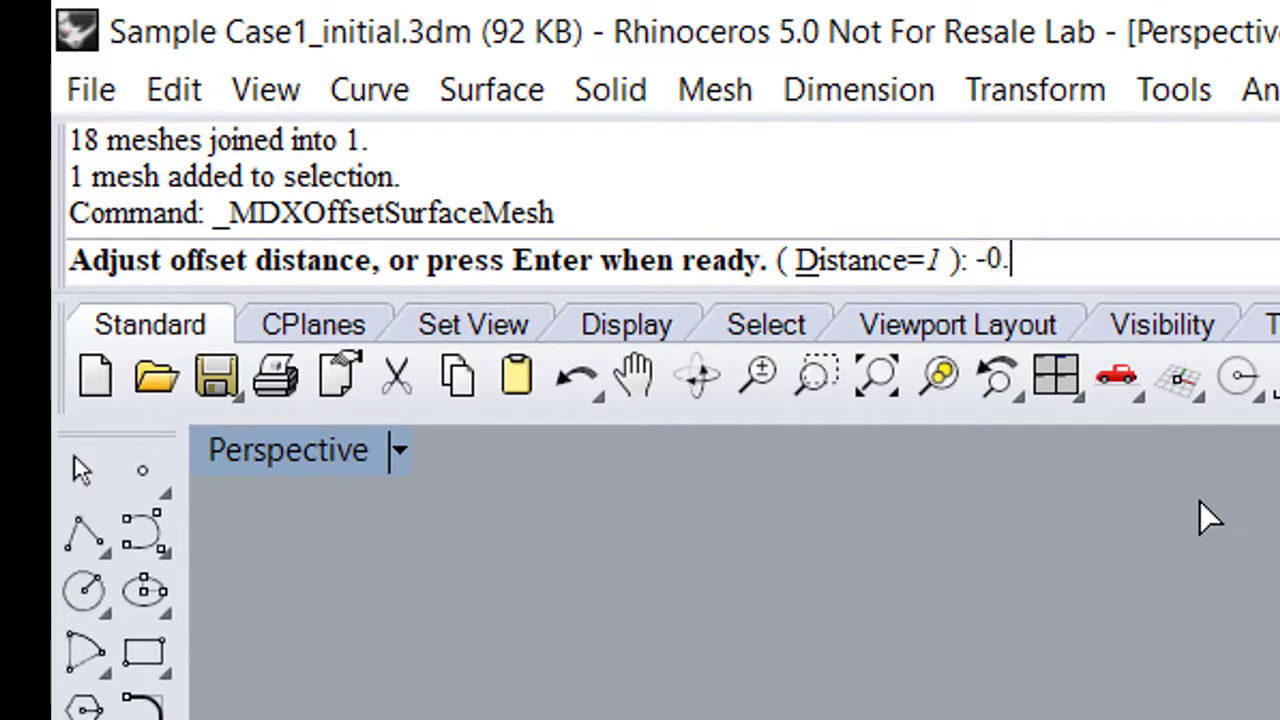
key(Return)
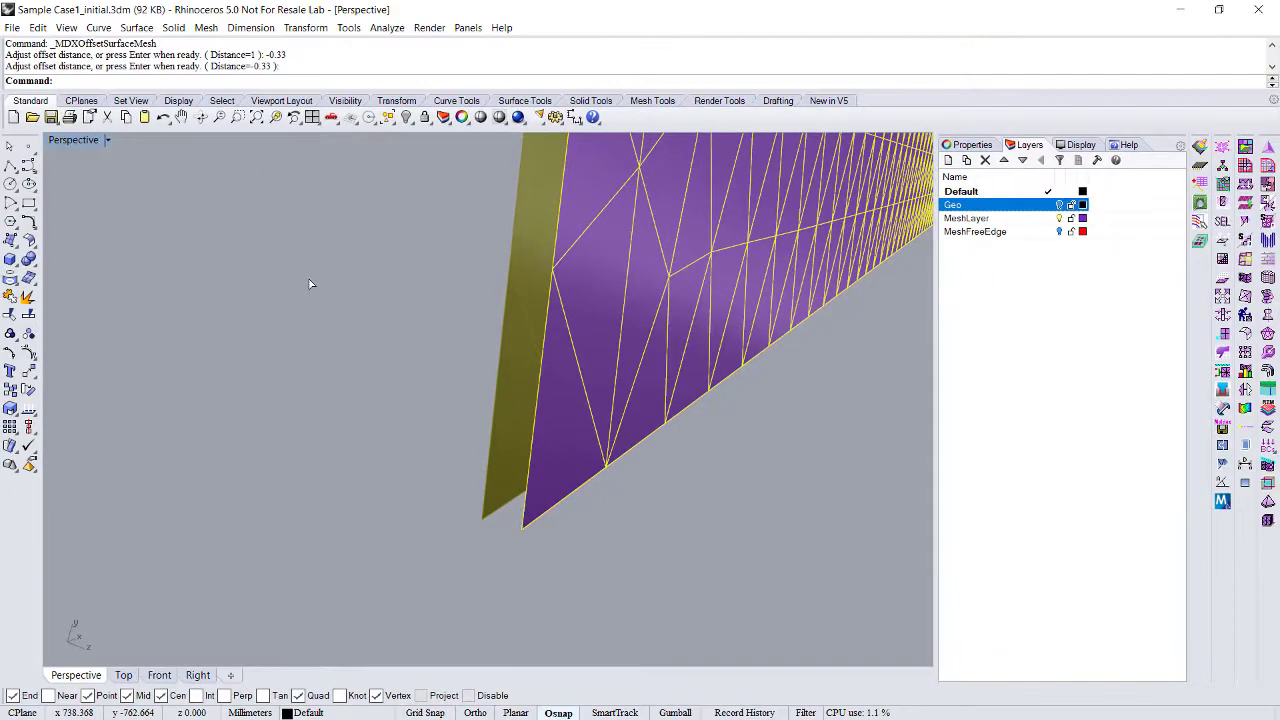
Inspect the original and -0.33 offset meshes at the corner, selecting each in turn, then deselect.
scroll(544, 434, down, 3)
scroll(544, 434, up, 8)
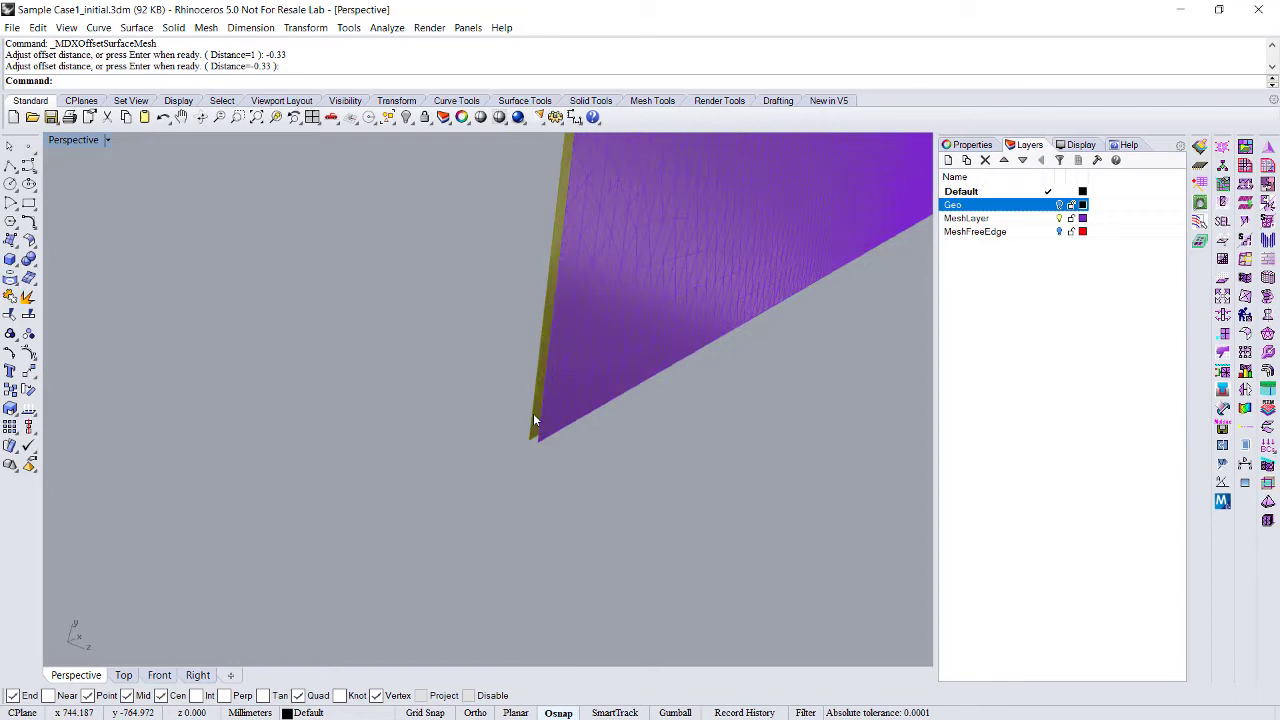
scroll(541, 468, down, 3)
click(582, 477)
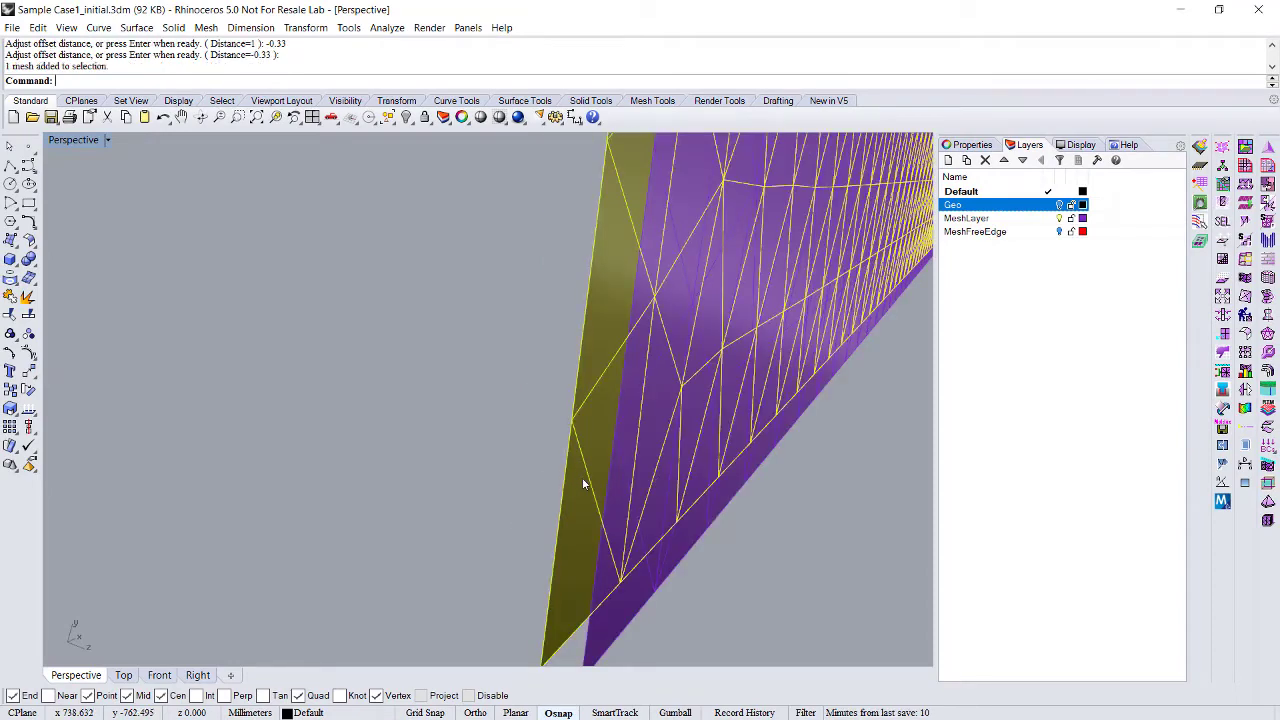
click(645, 537)
scroll(467, 494, up, 3)
scroll(537, 499, up, 4)
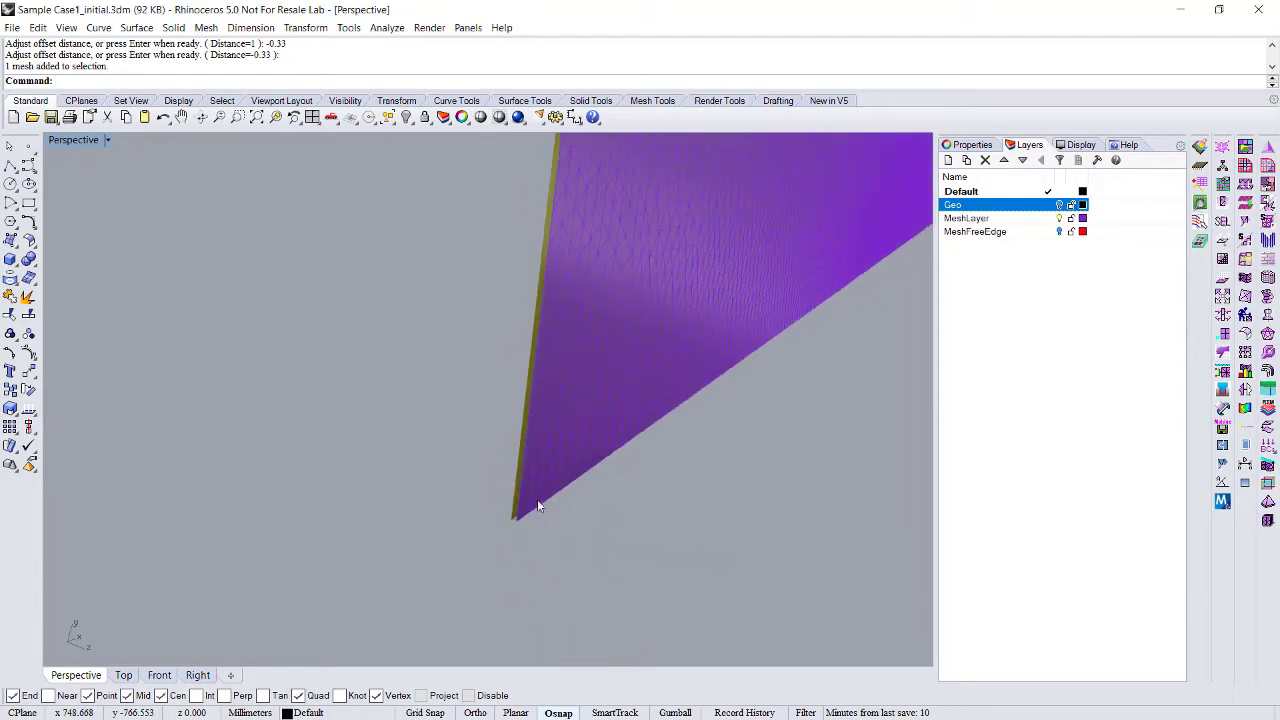
scroll(538, 505, down, 3)
scroll(541, 515, up, 6)
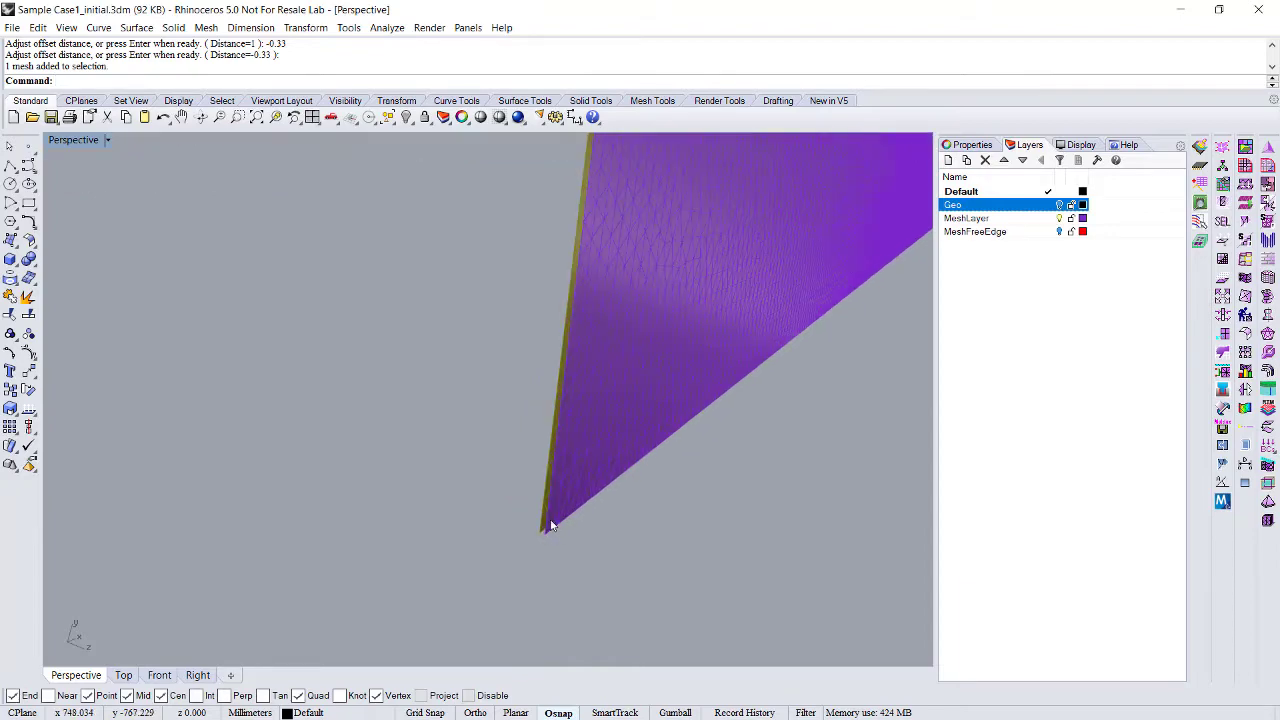
scroll(548, 545, up, 3)
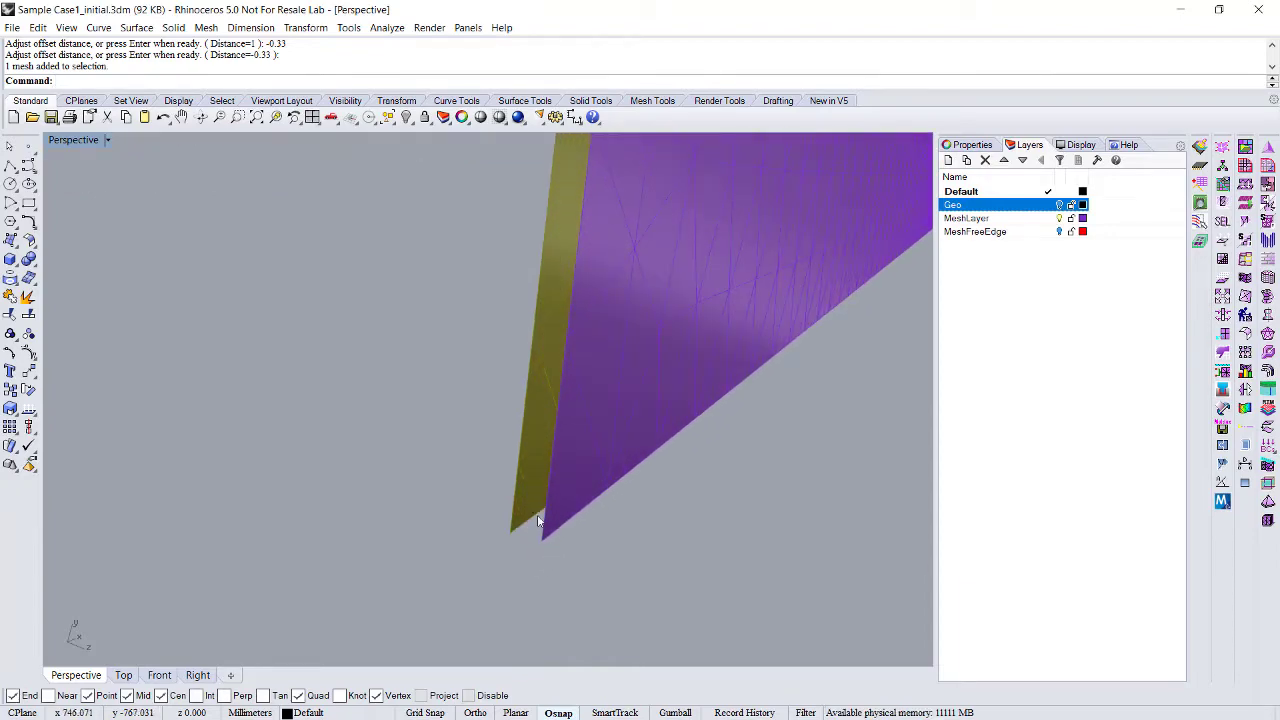
click(538, 515)
click(730, 554)
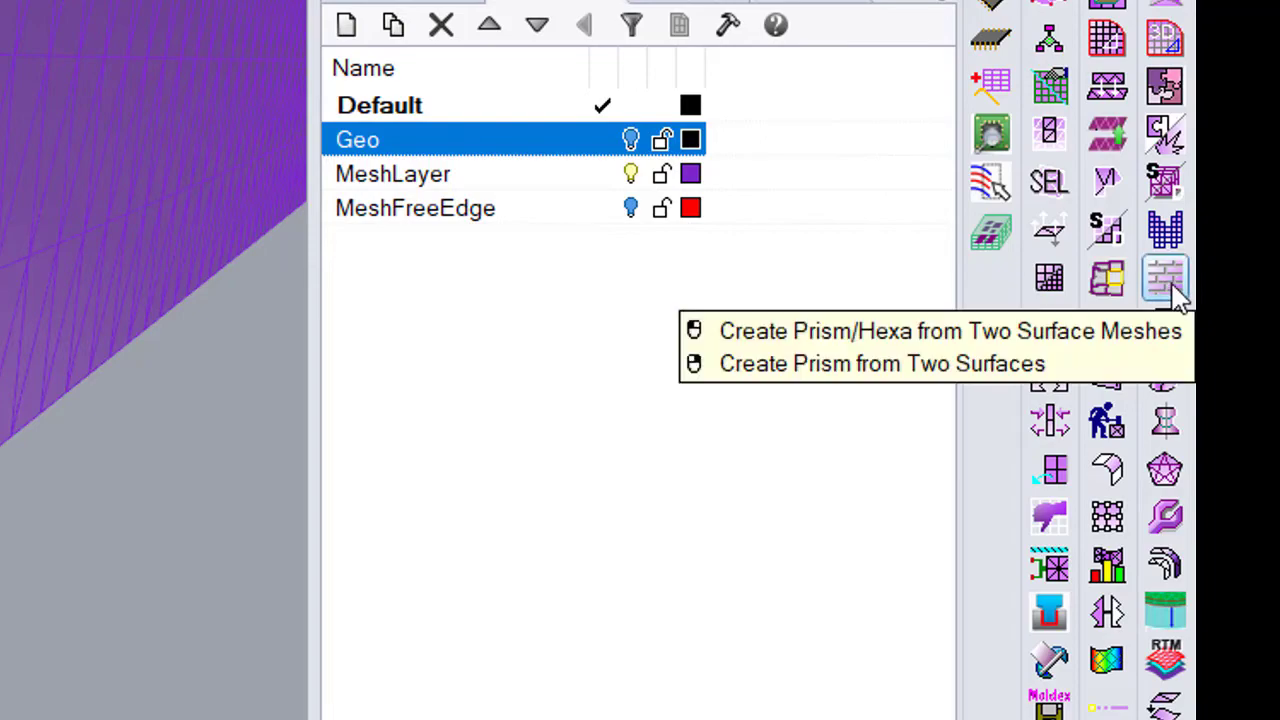
Start the prism-from-two-surface-meshes command with the purple mesh, picking three element points on it.
click(1168, 281)
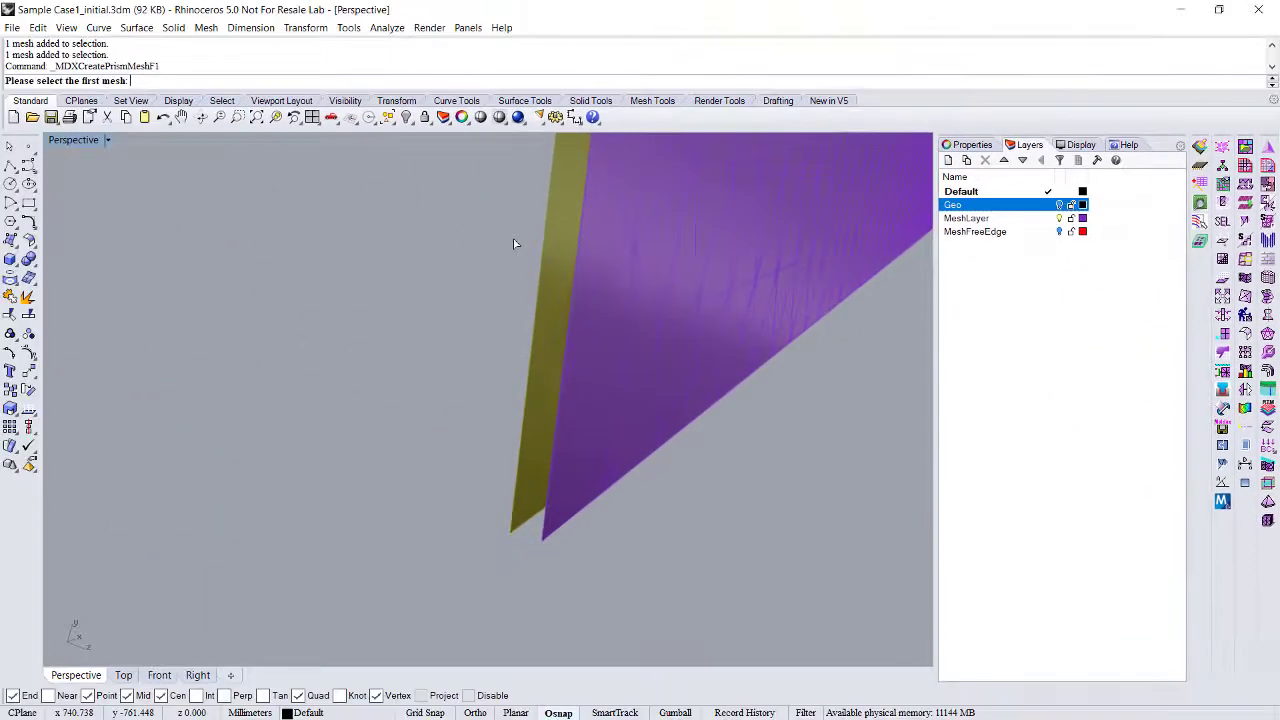
scroll(616, 349, up, 4)
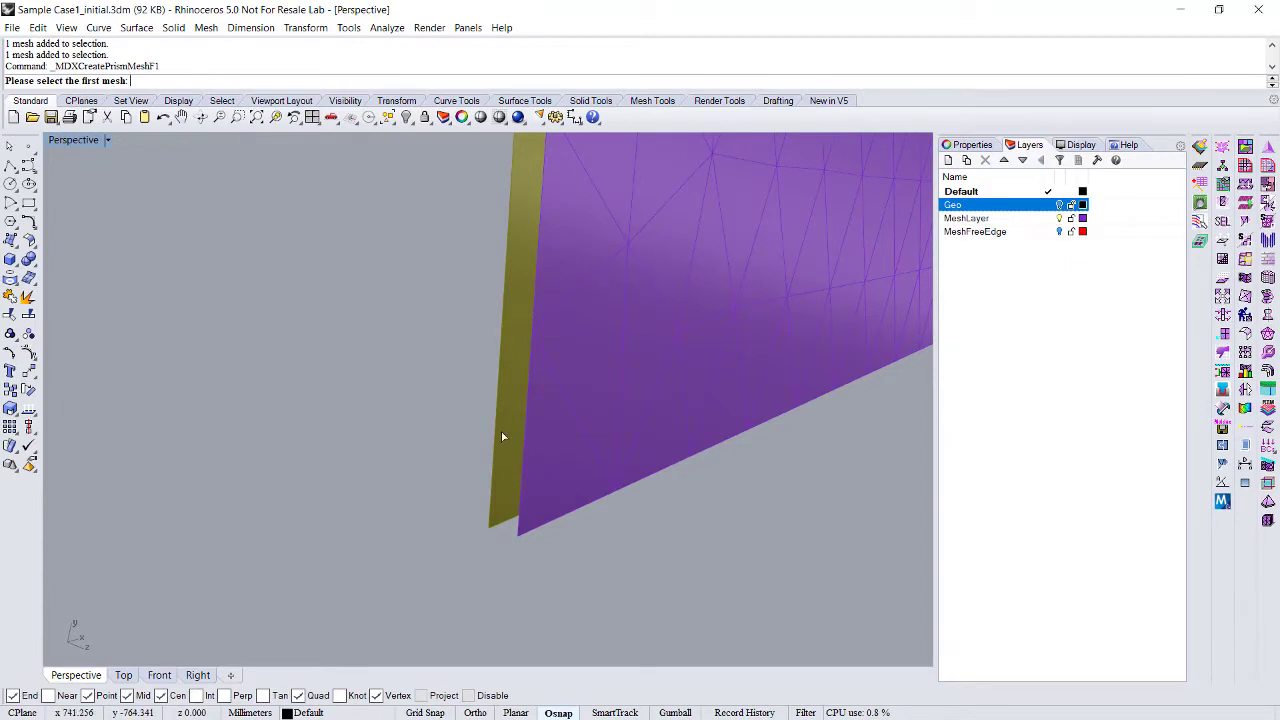
click(570, 431)
click(620, 466)
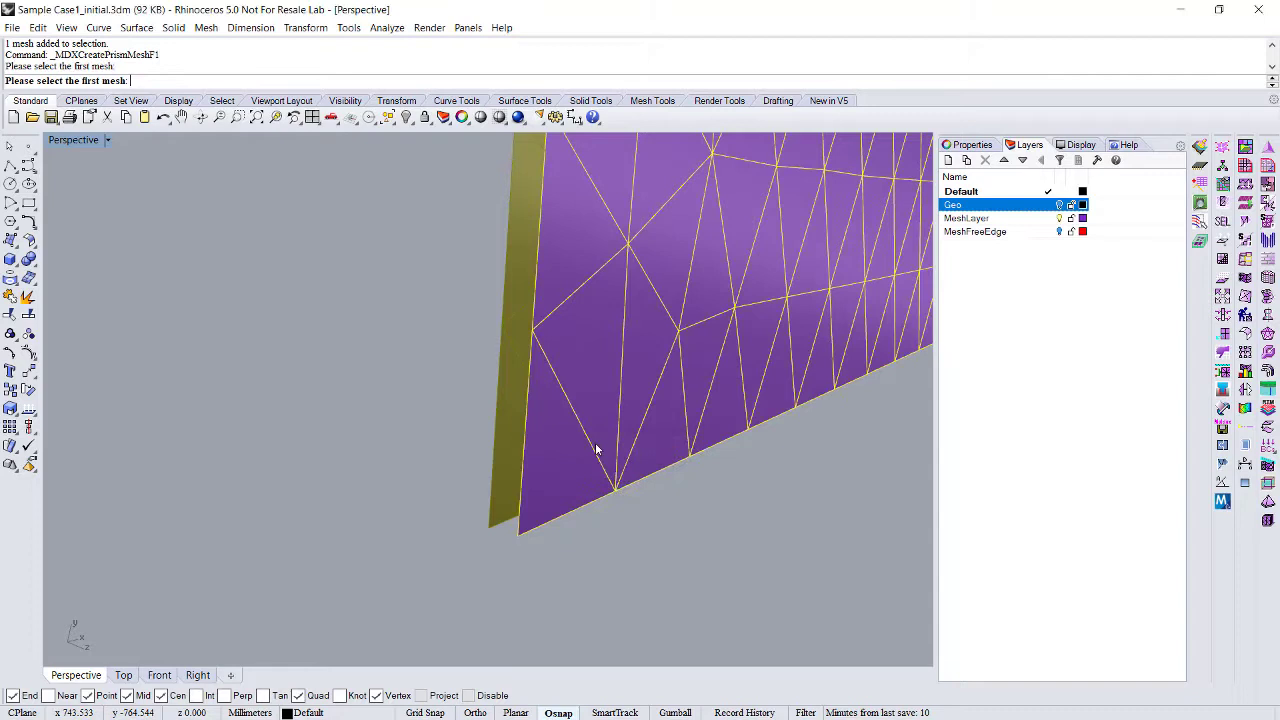
click(531, 331)
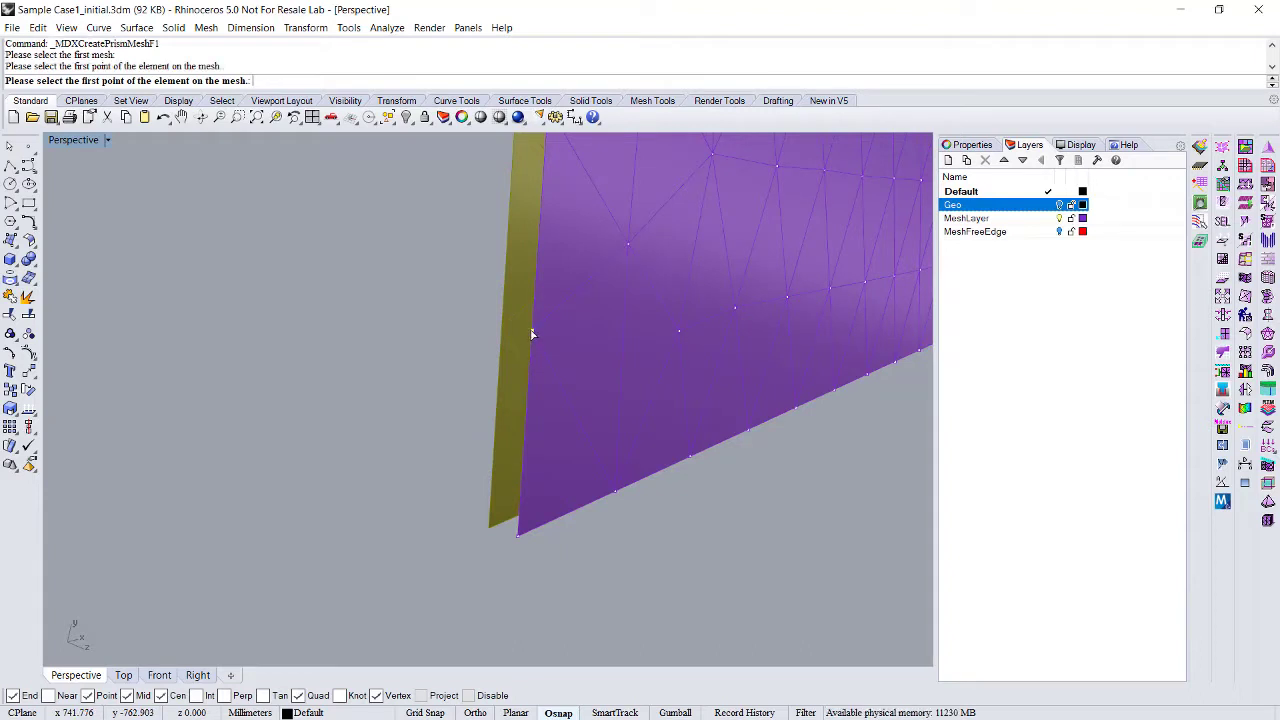
click(517, 536)
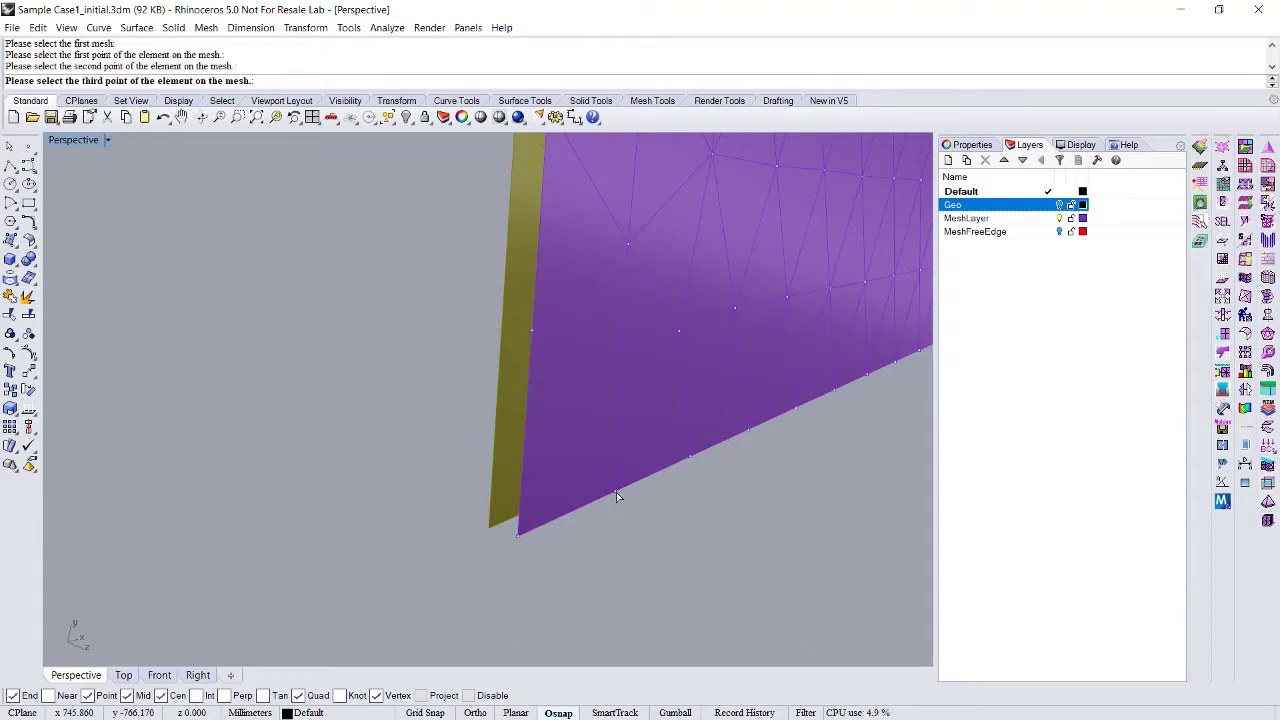
click(616, 492)
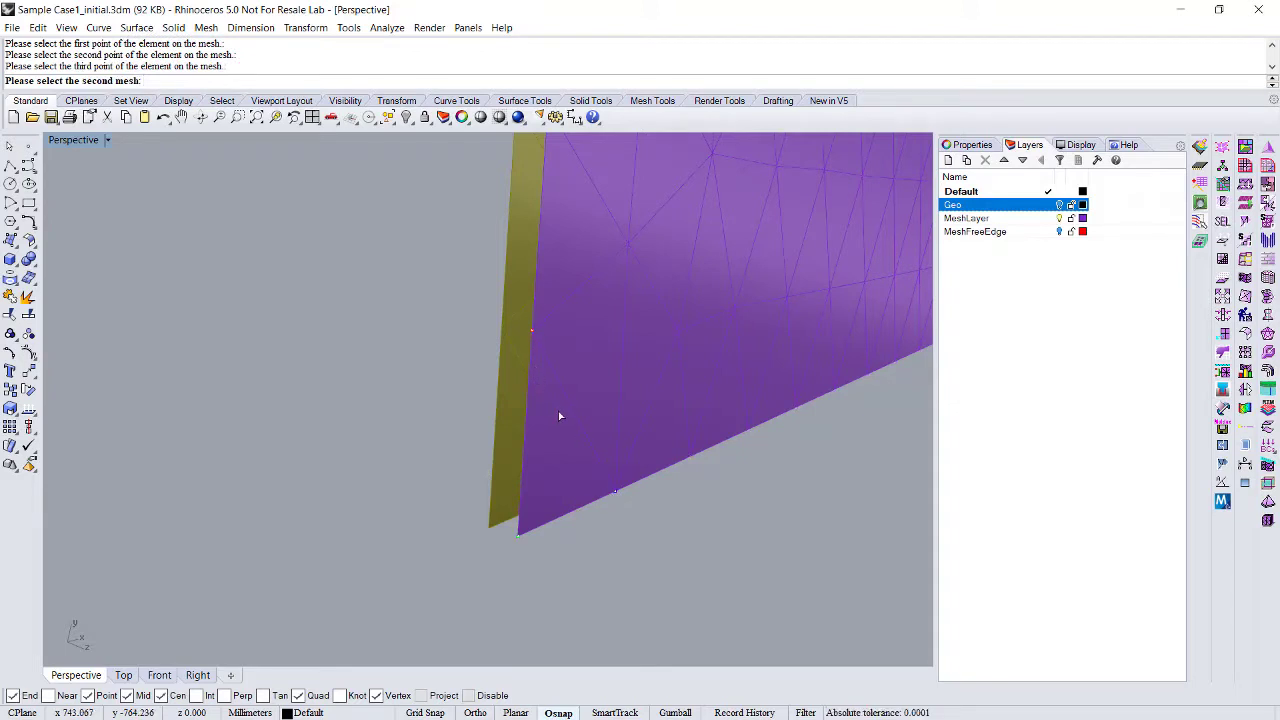
Choose the olive mesh as second mesh and, in Wireframe, pick its three matching vertices.
scroll(560, 414, up, 3)
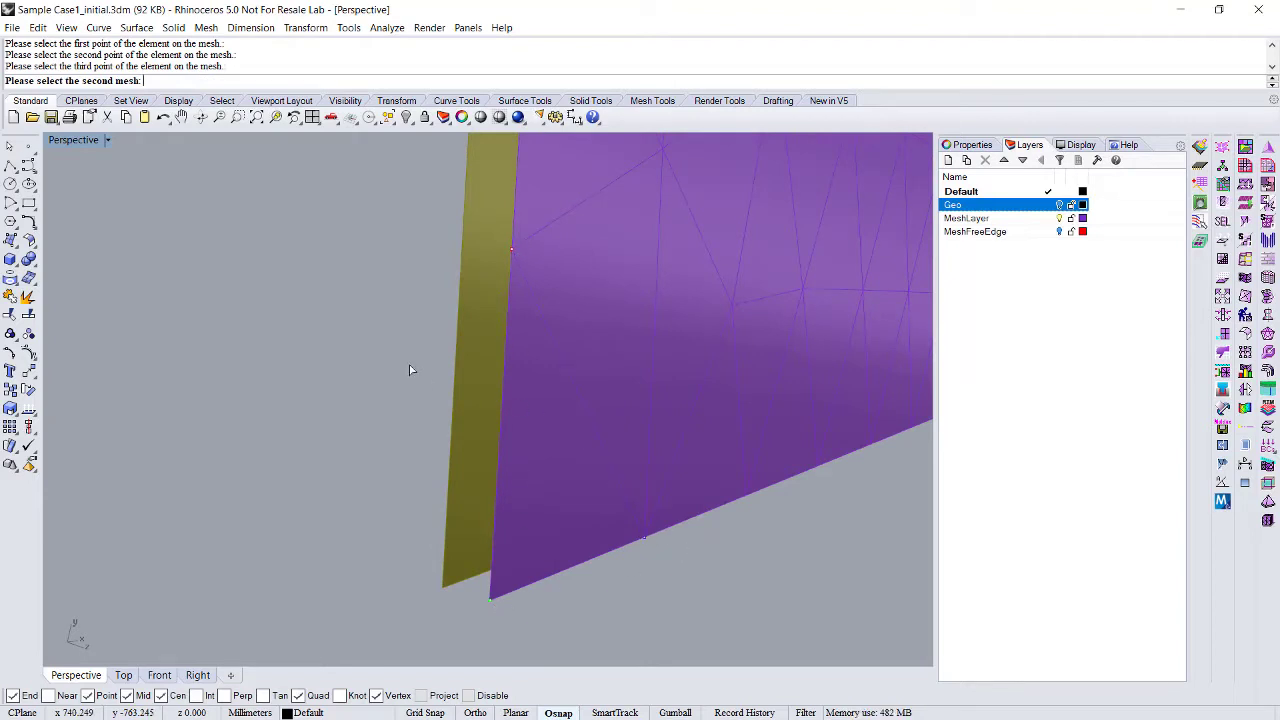
click(471, 354)
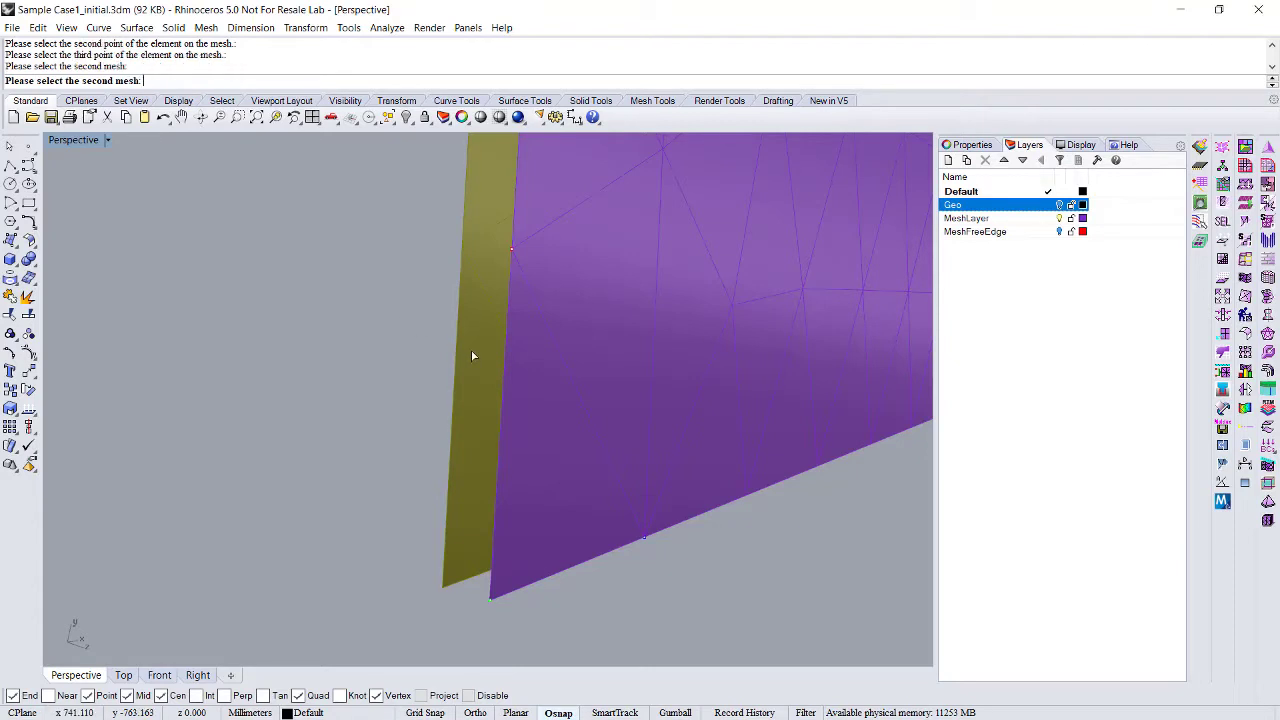
right_drag(492, 369, 489, 371)
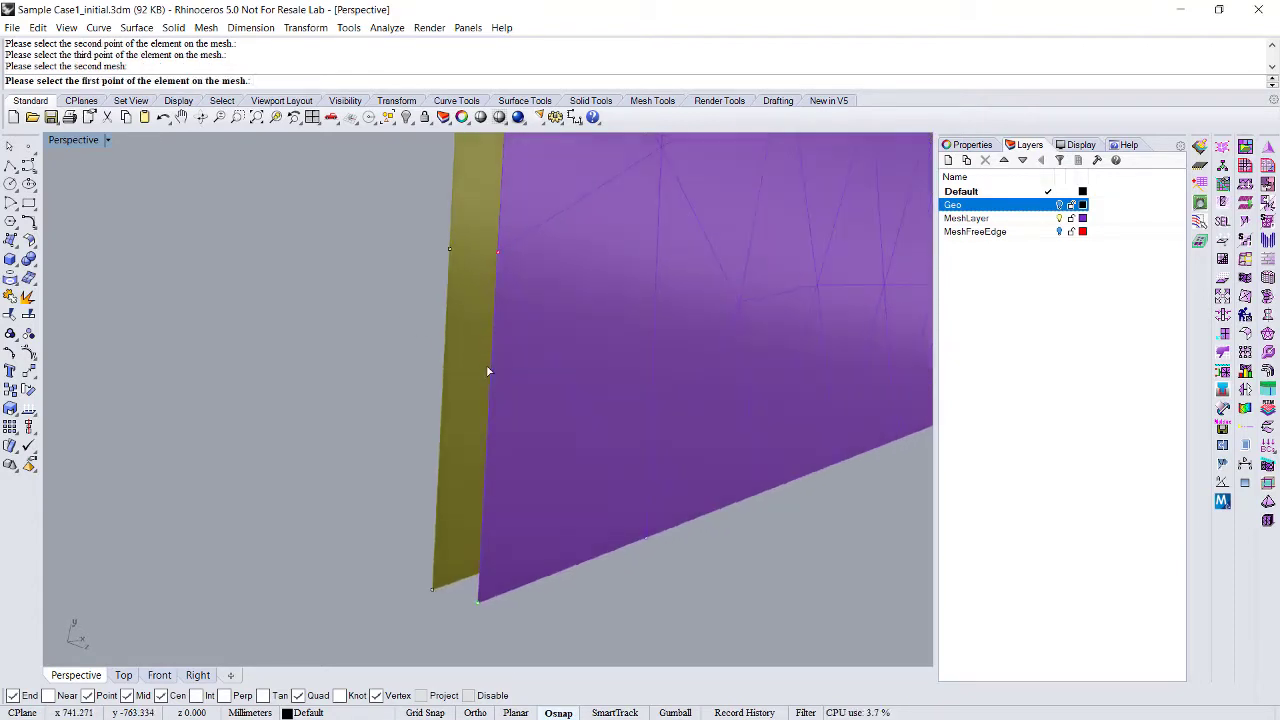
right_click(499, 118)
shift+right_drag(583, 371, 622, 348)
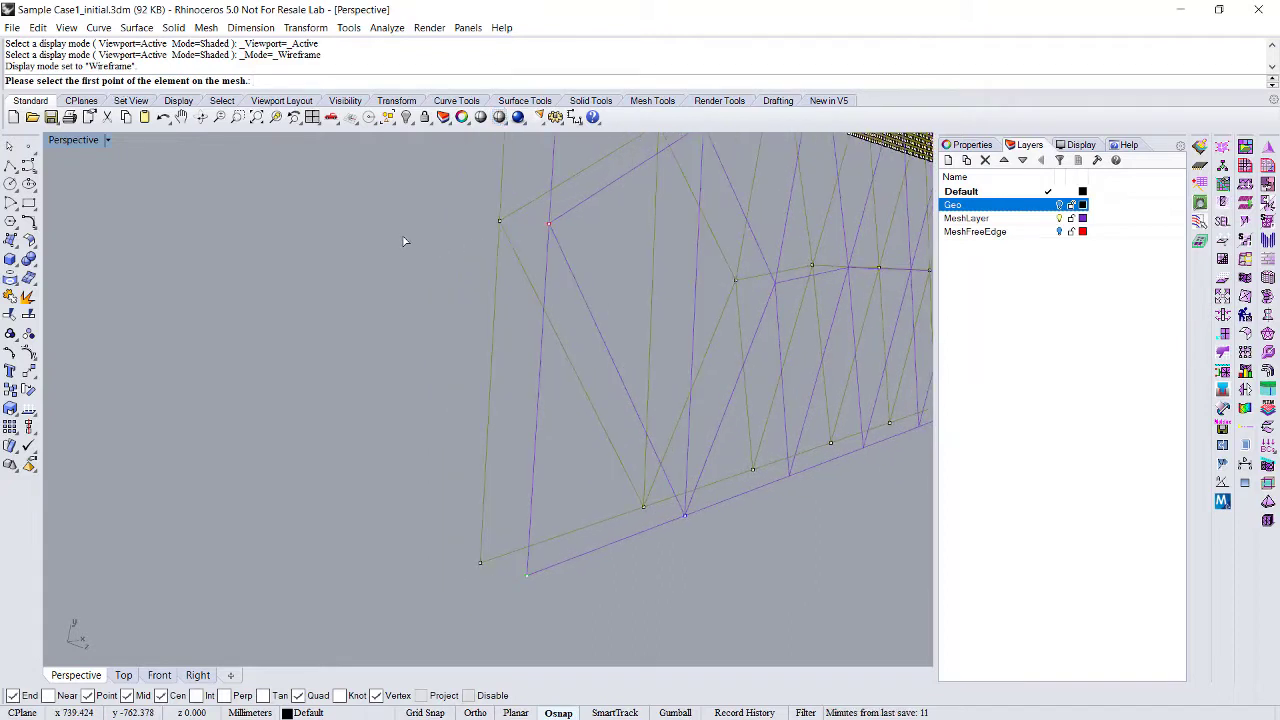
click(500, 224)
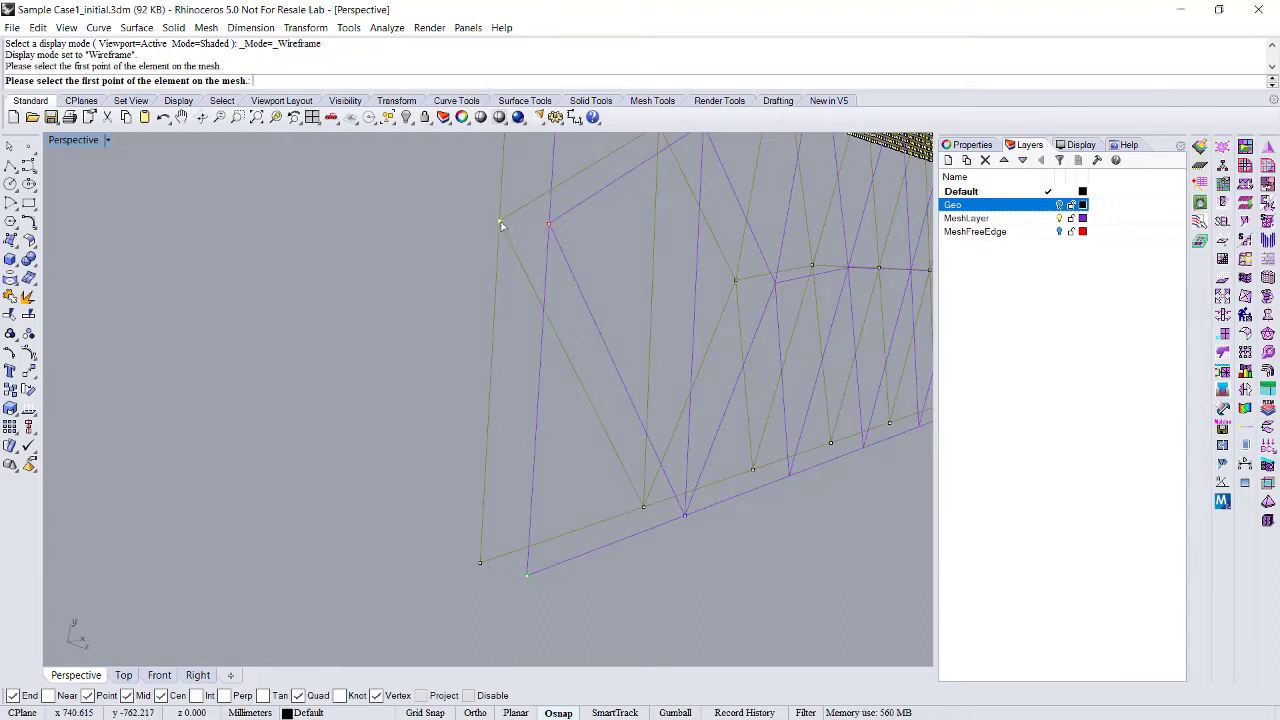
click(500, 224)
click(480, 562)
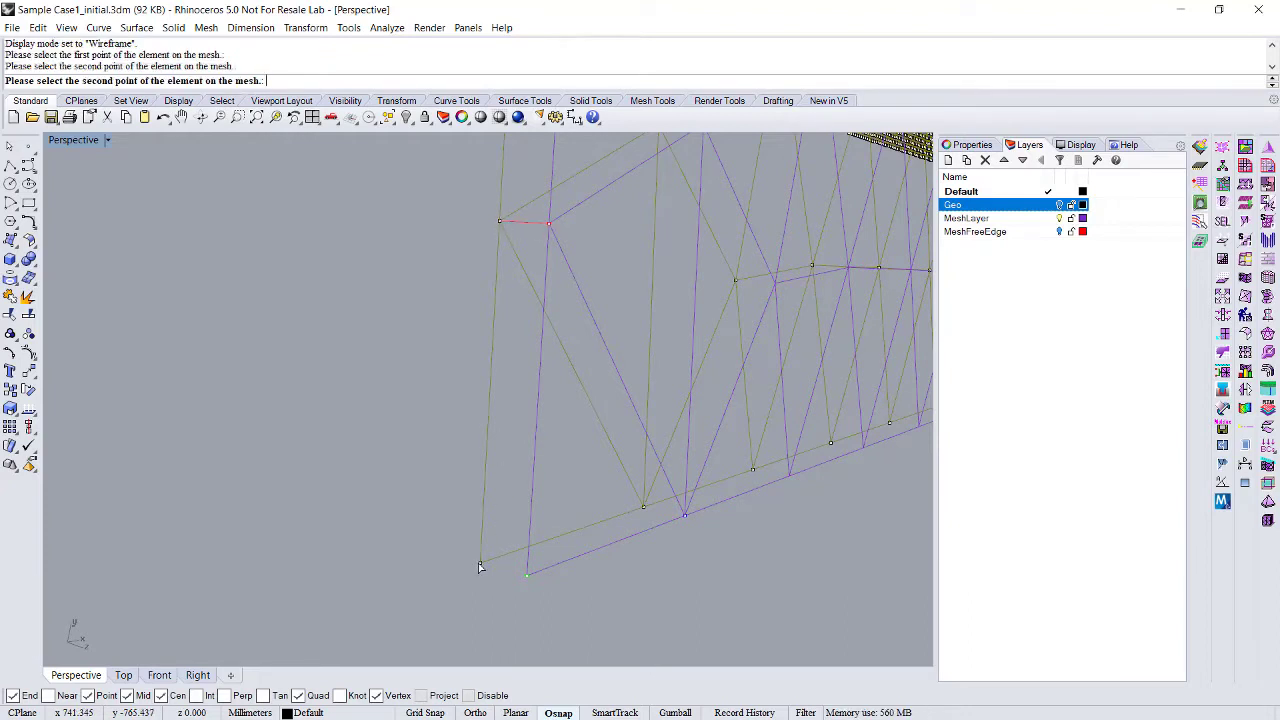
click(643, 506)
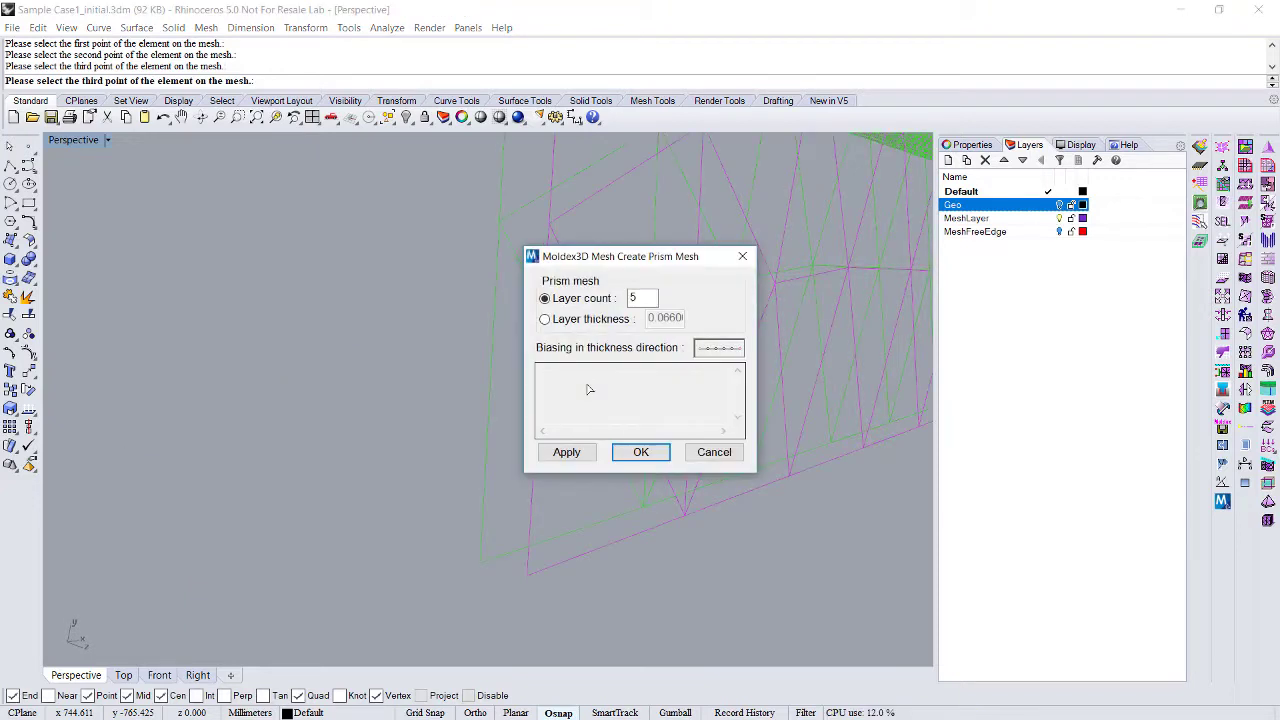
Create a 1-layer prism mesh of 133298 elements between the meshes, then return to Shaded view.
double_click(640, 297)
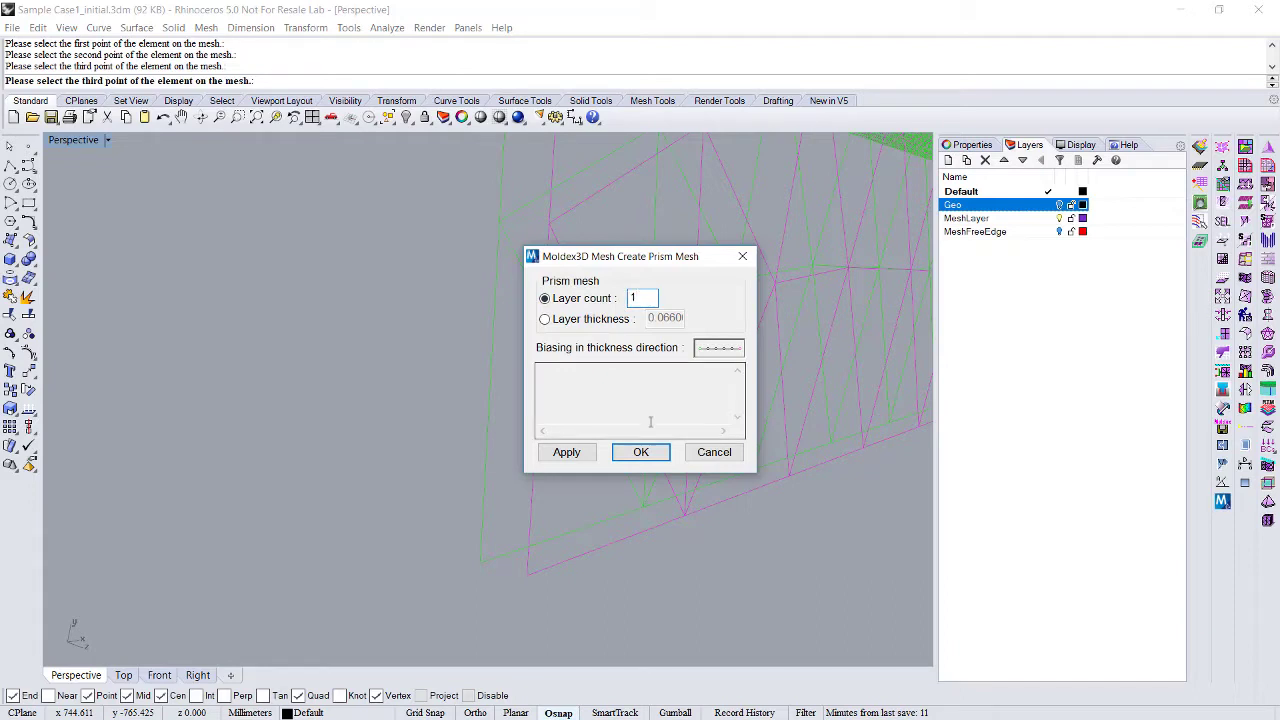
click(641, 452)
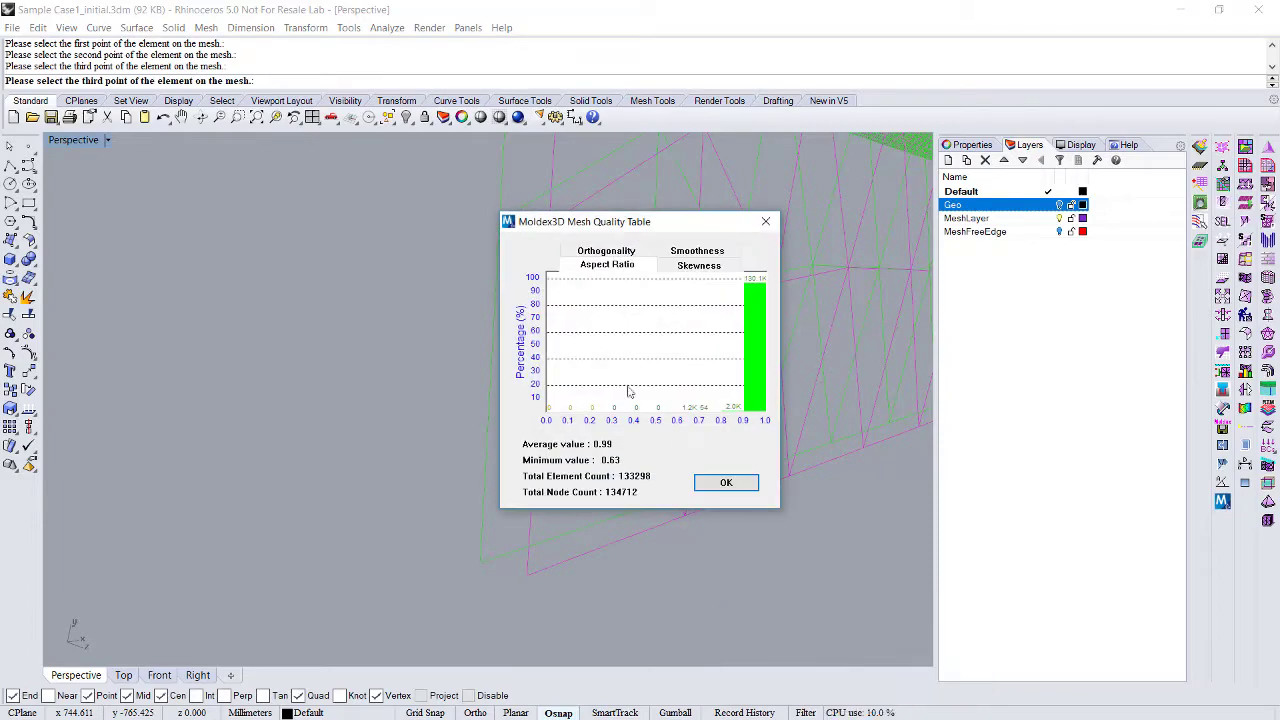
click(724, 484)
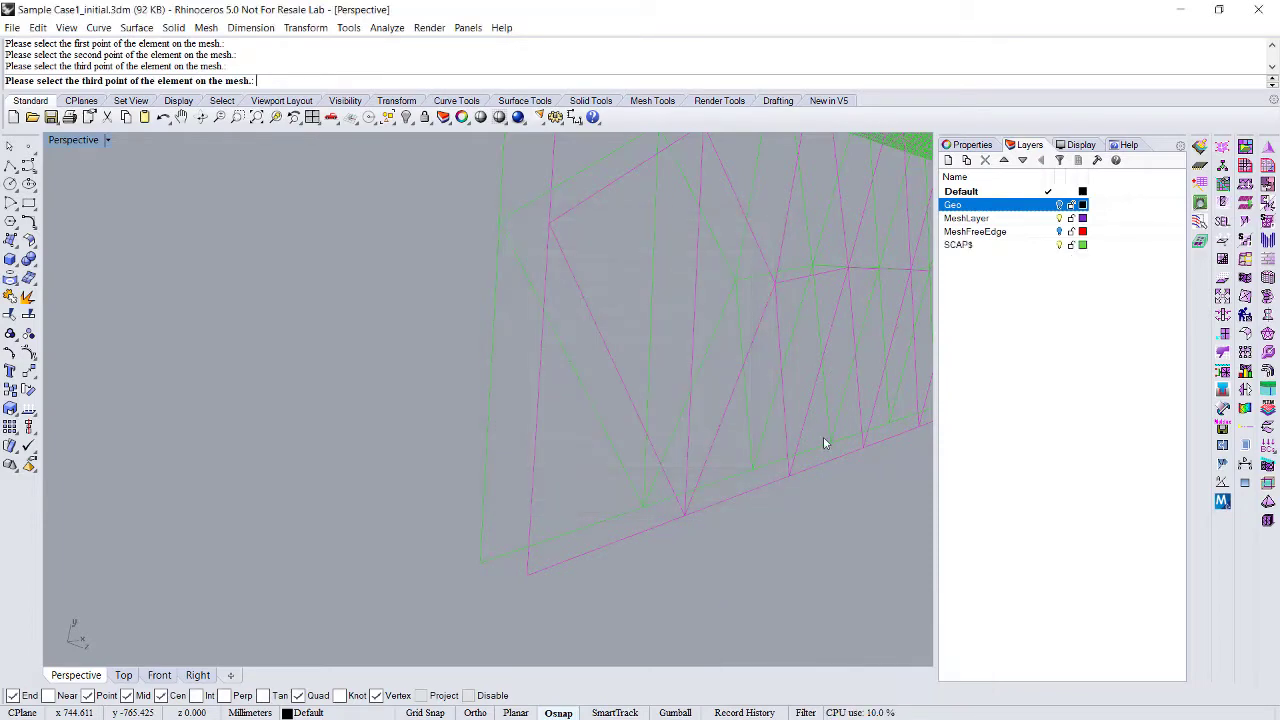
key(Escape)
click(500, 117)
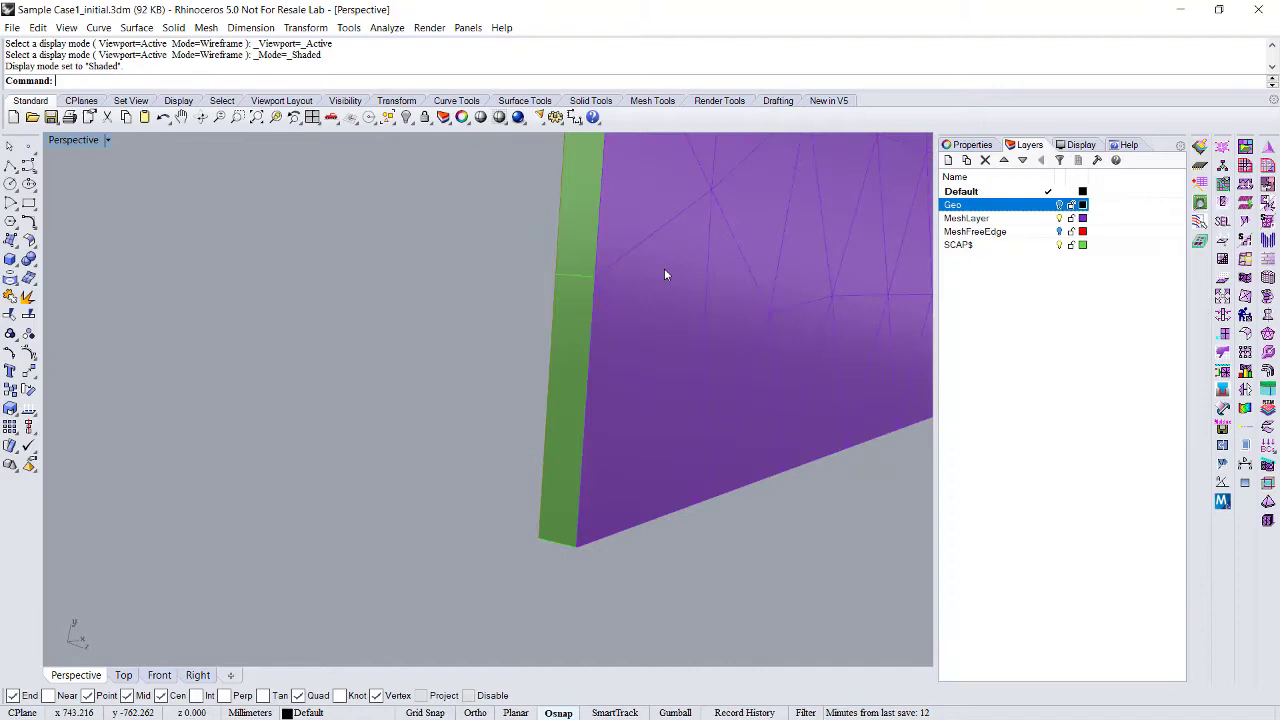
mouse_move(664, 268)
right_down()
mouse_move(673, 294)
mouse_move(766, 294)
mouse_move(634, 304)
mouse_move(665, 478)
mouse_move(706, 349)
mouse_move(714, 374)
mouse_move(720, 349)
mouse_move(689, 332)
mouse_move(645, 355)
mouse_move(674, 354)
mouse_move(643, 358)
mouse_move(660, 323)
mouse_move(671, 357)
mouse_move(690, 348)
mouse_move(556, 386)
mouse_move(543, 403)
mouse_move(509, 378)
mouse_move(480, 457)
right_up()
Select the original surface mesh among the overlapping meshes and orbit to show the purple wall.
scroll(517, 414, up, 5)
click(545, 405)
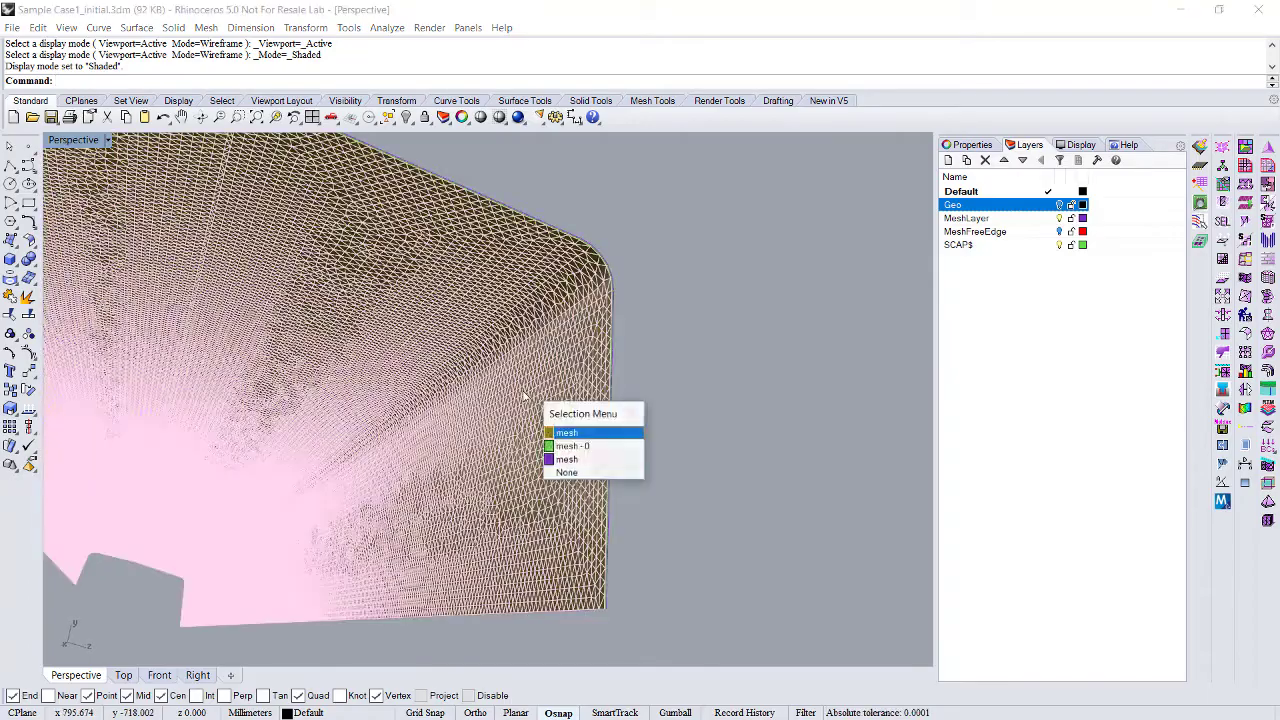
click(569, 433)
right_drag(619, 362, 635, 297)
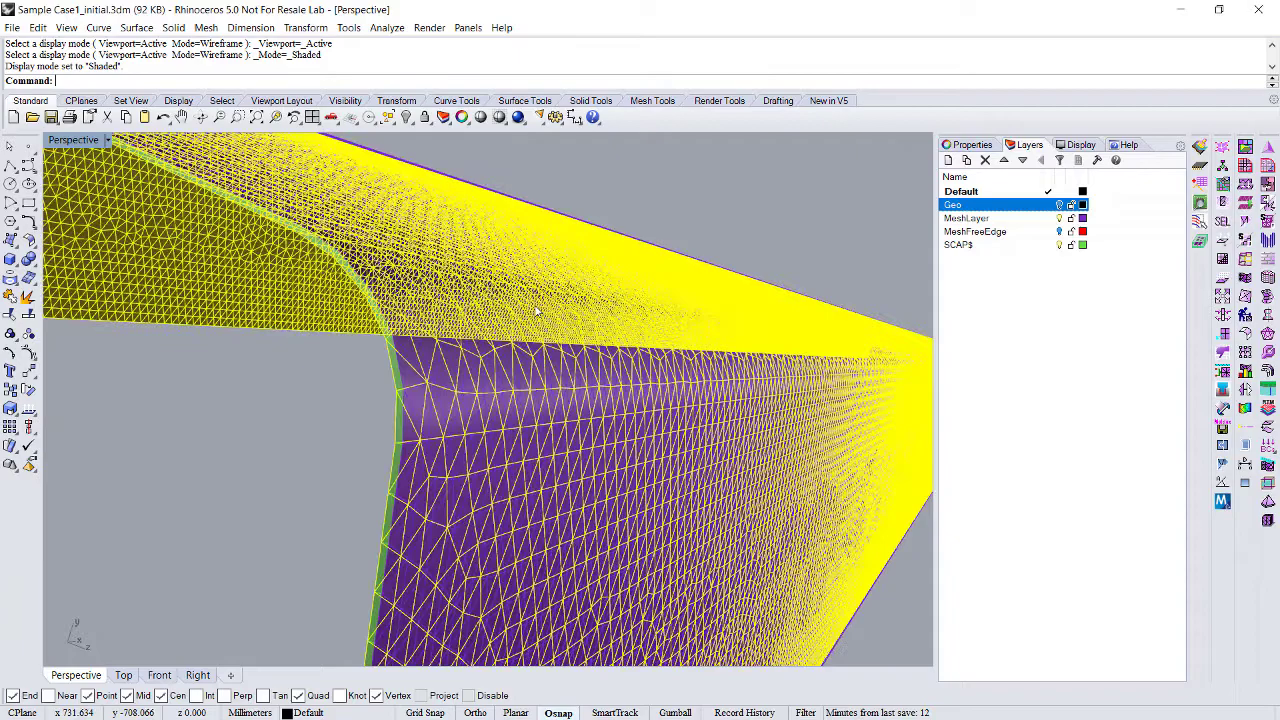
right_drag(537, 312, 688, 306)
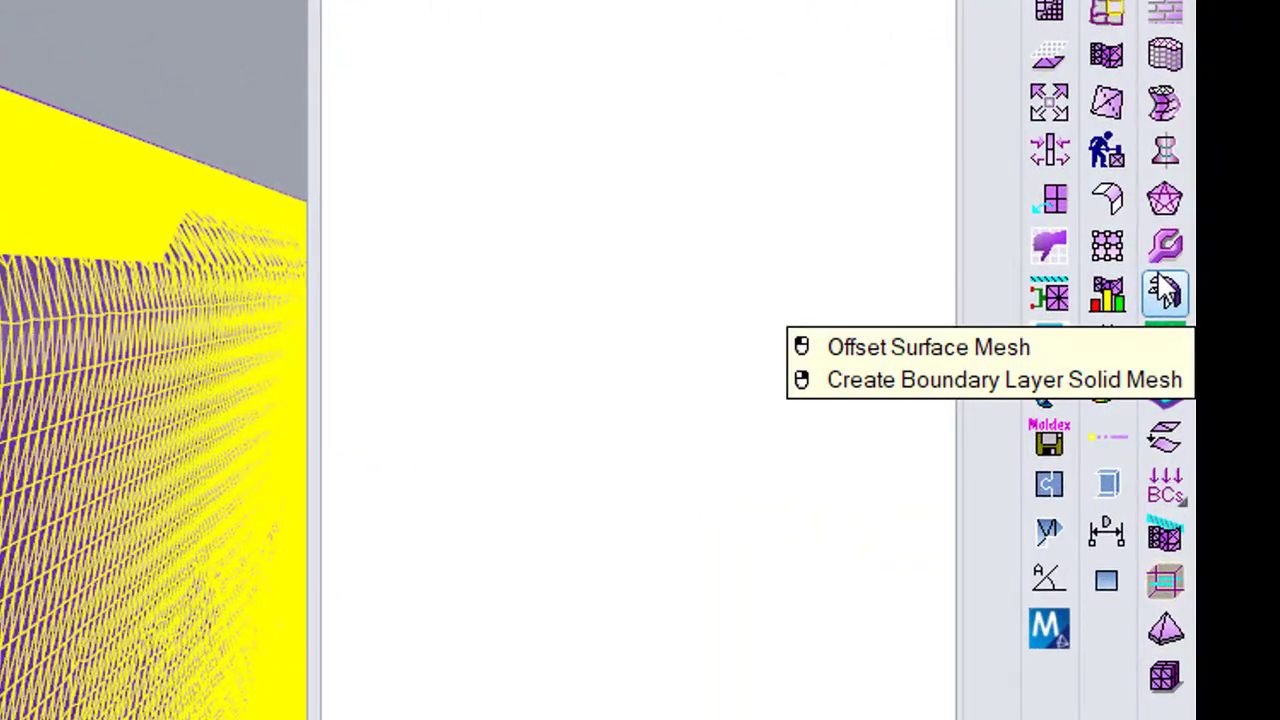
Offset the selected mesh by -1.32, then inspect the new mesh and clear the selection.
click(1163, 290)
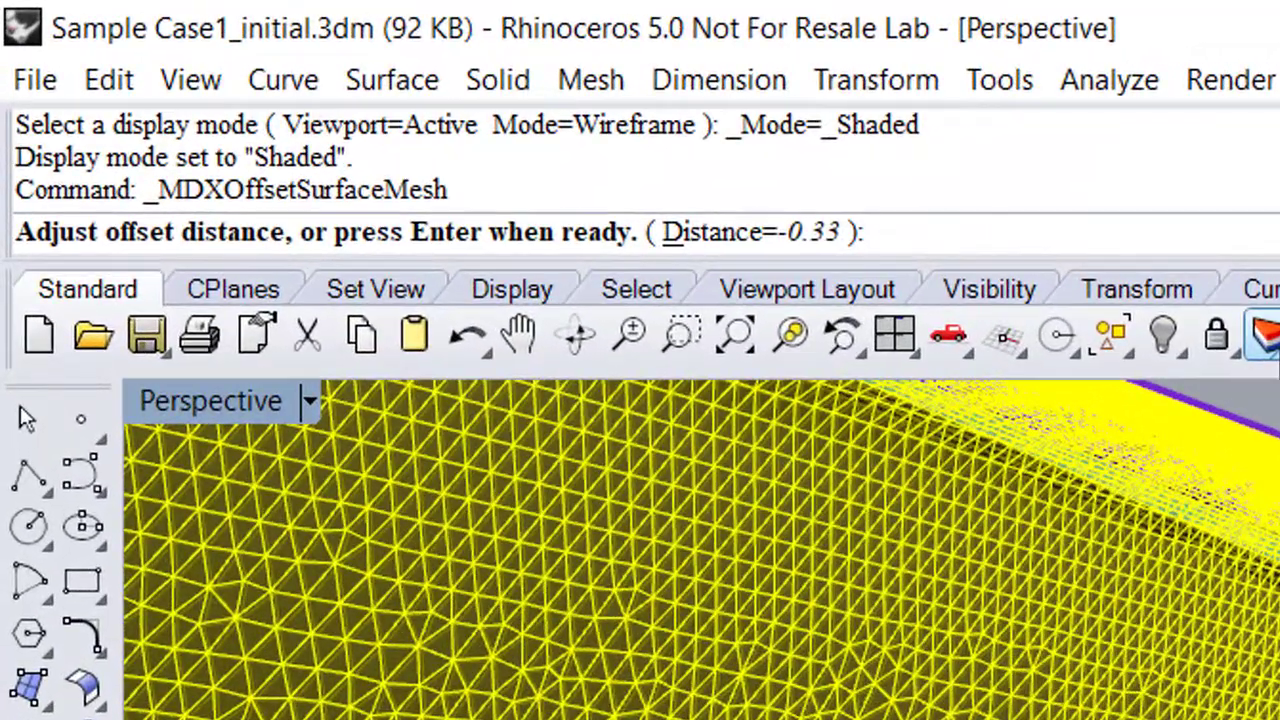
text(-1.32)
key(Return)
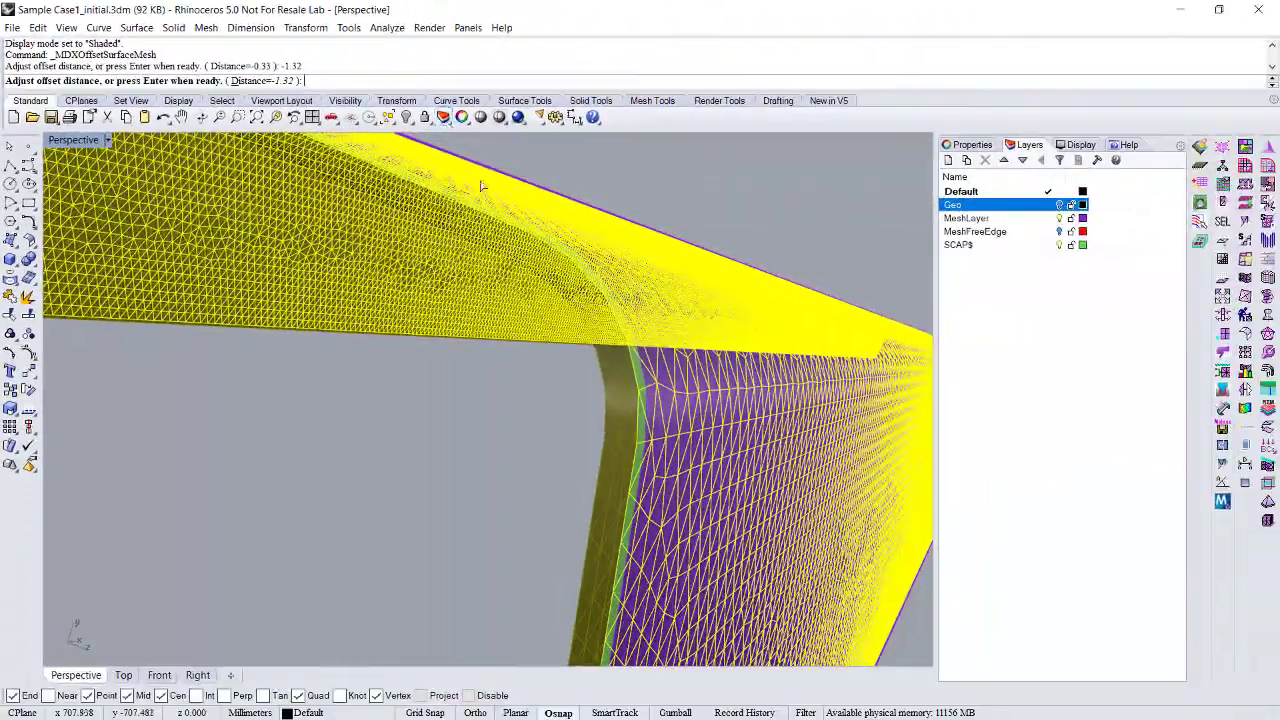
mouse_move(668, 413)
right_down()
mouse_move(708, 482)
mouse_move(677, 355)
mouse_move(689, 369)
mouse_move(668, 413)
right_up()
right_click(658, 434)
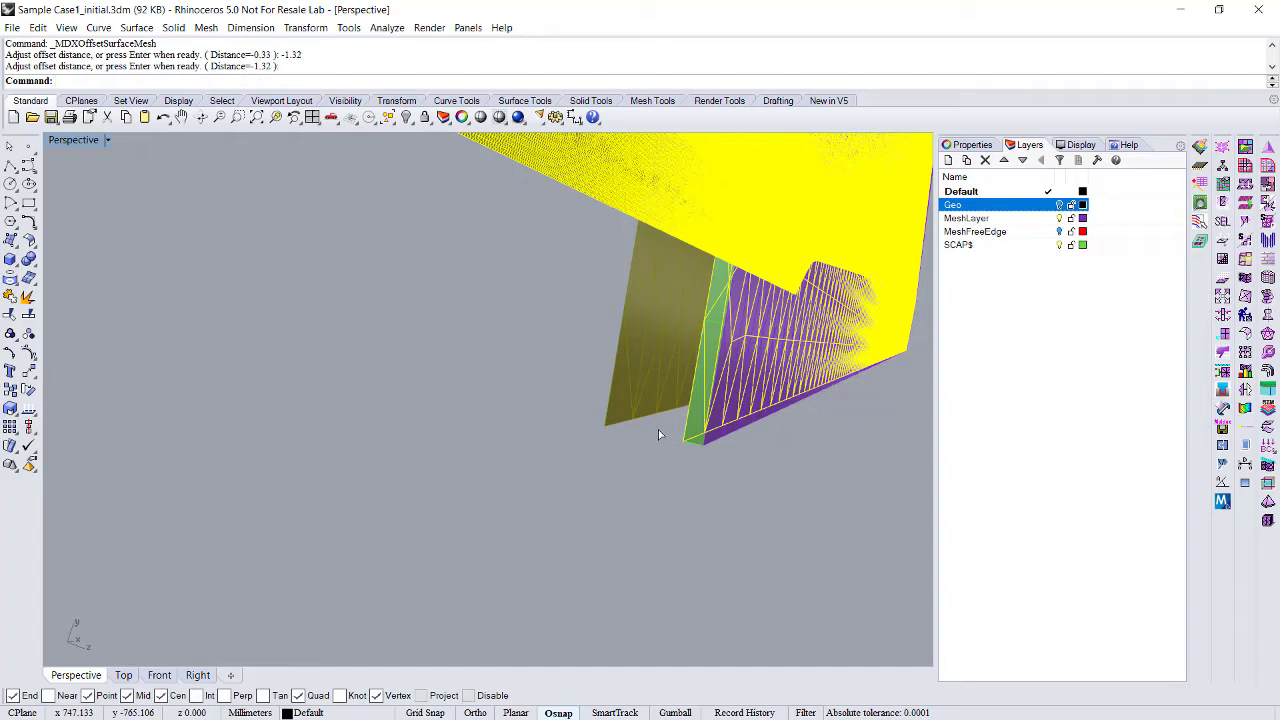
right_drag(548, 321, 715, 460)
scroll(707, 498, up, 3)
key(Escape)
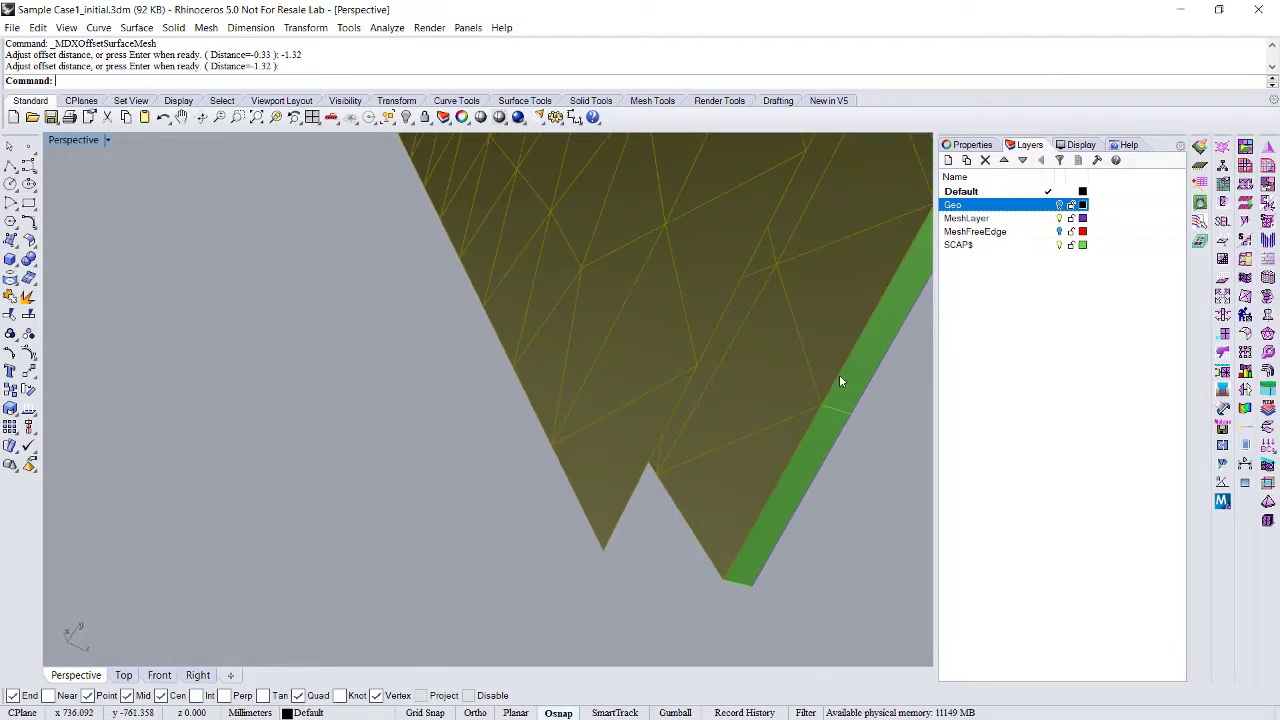
click(666, 356)
key(Escape)
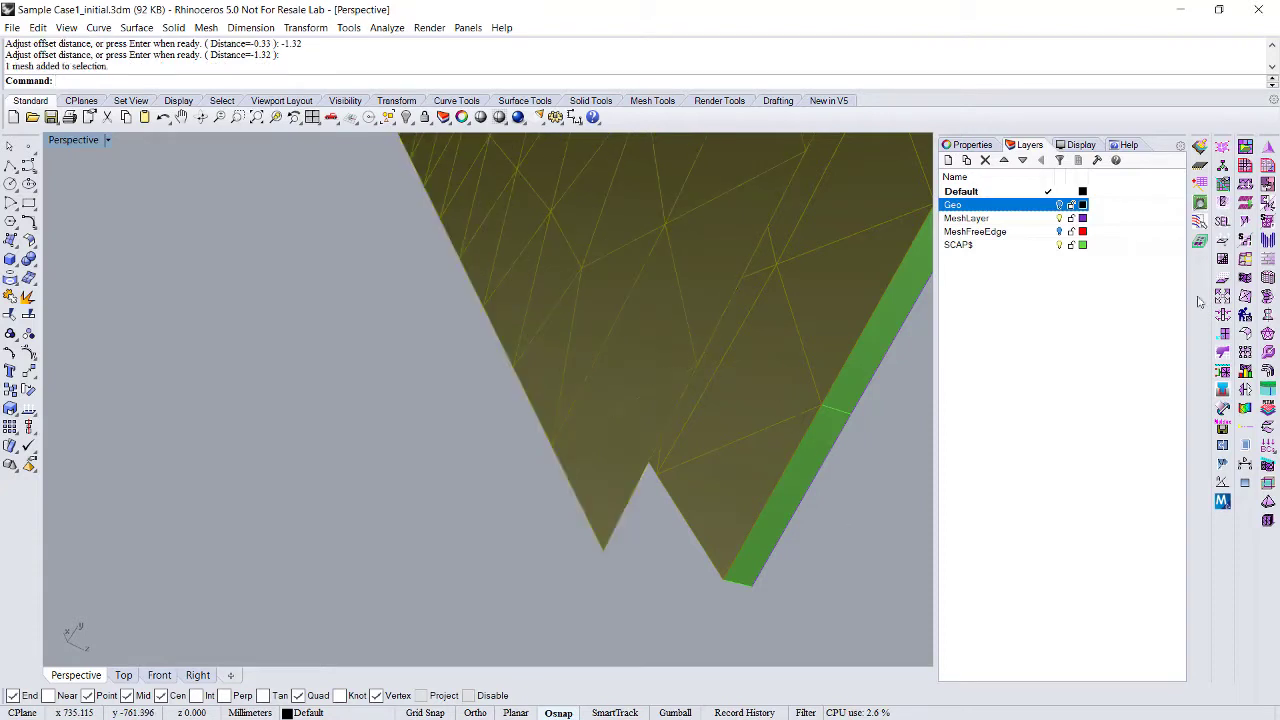
Start a prism mesh from the original surface mesh, picking three element points on it.
click(1267, 259)
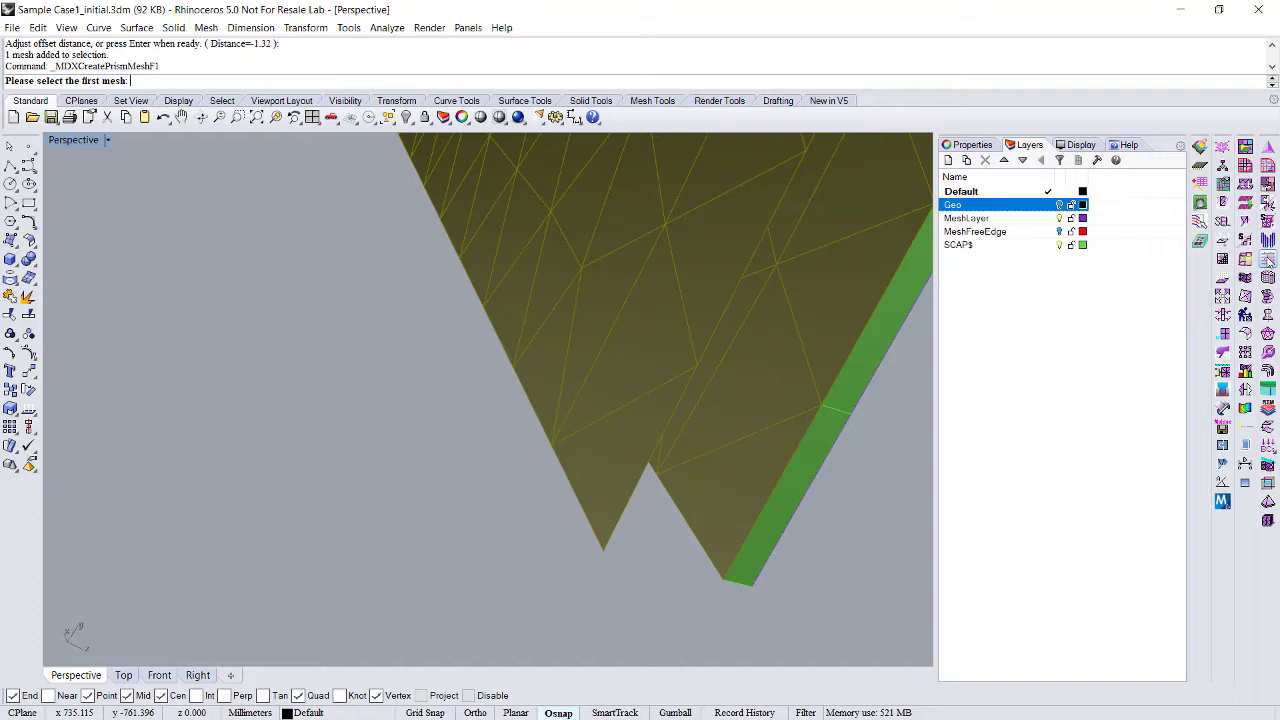
click(745, 472)
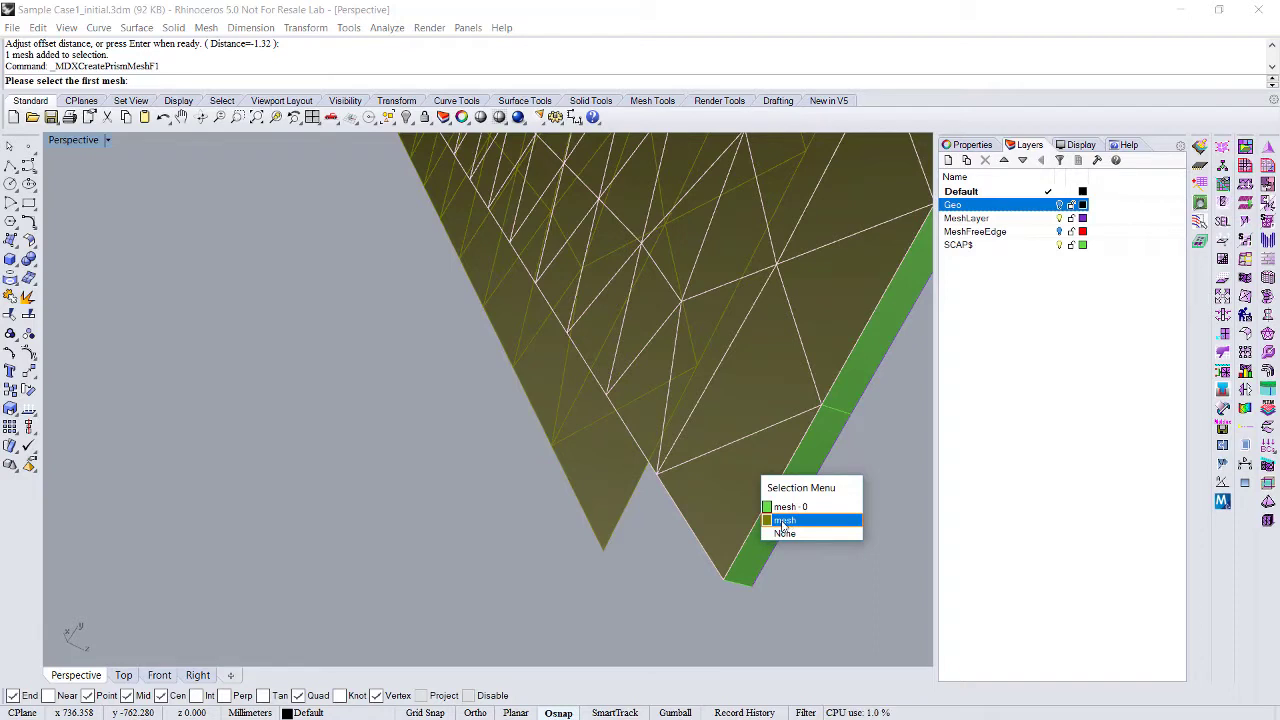
click(784, 521)
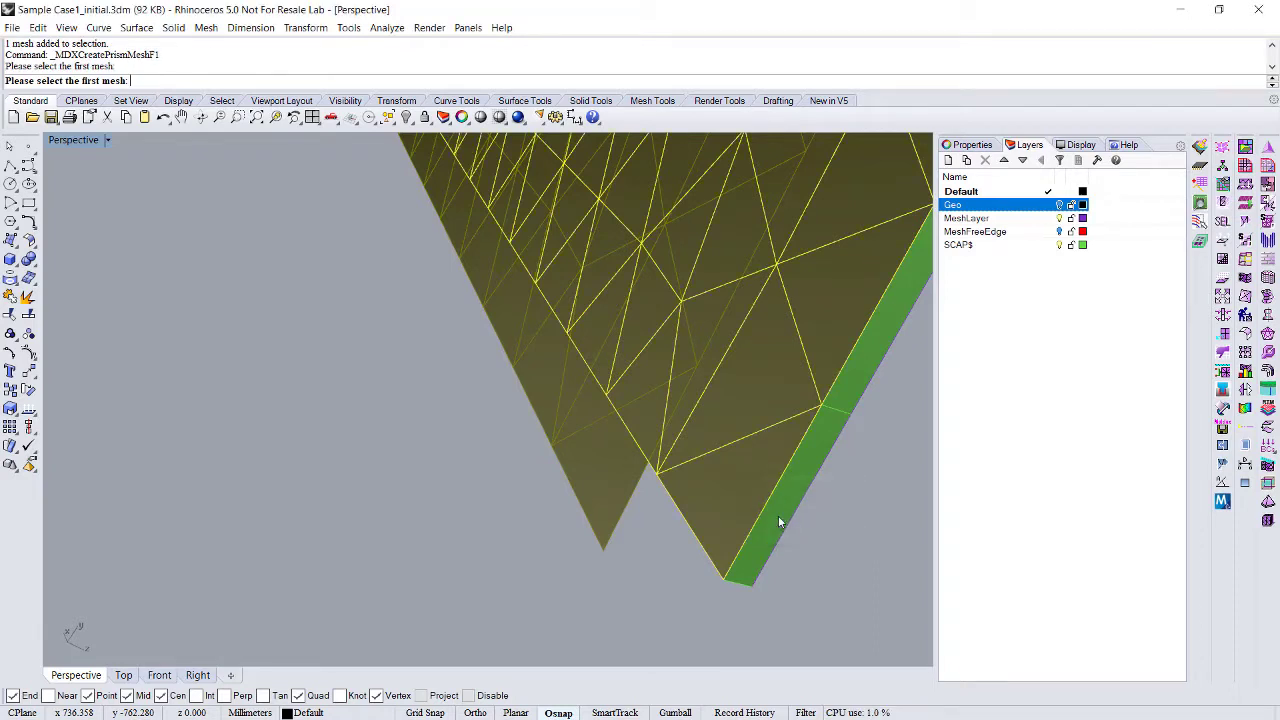
click(822, 406)
click(724, 579)
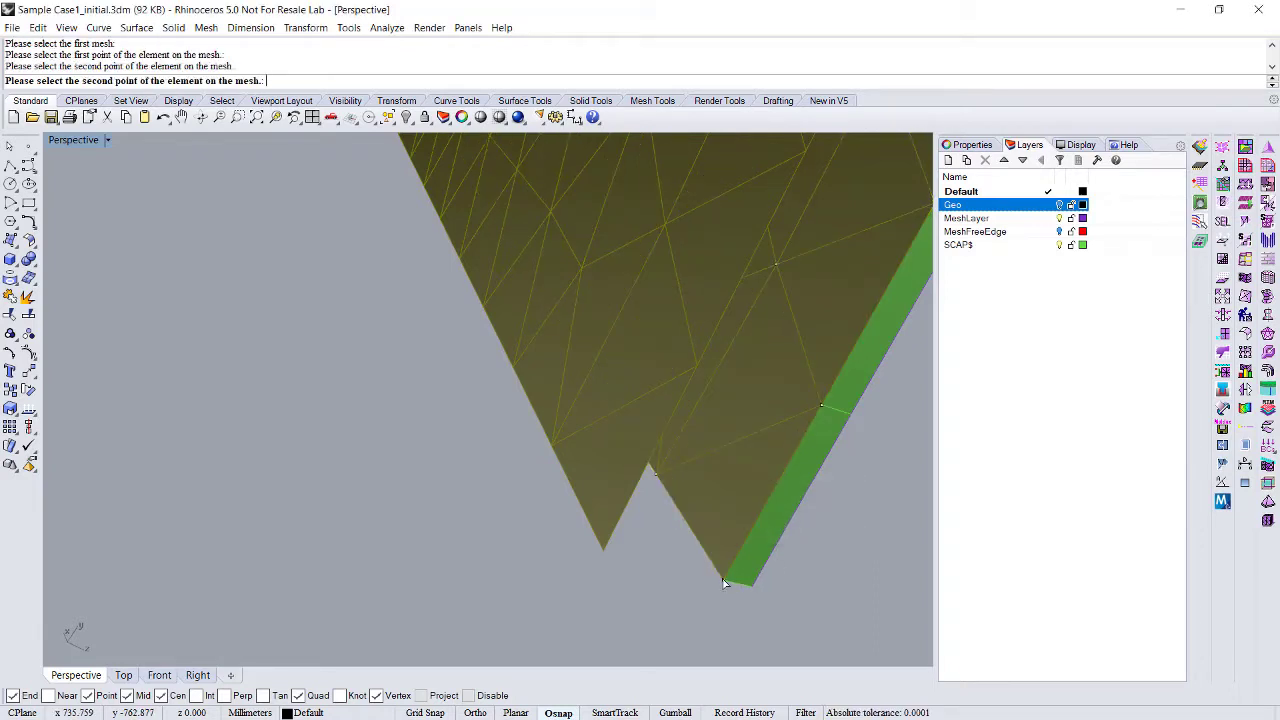
click(657, 475)
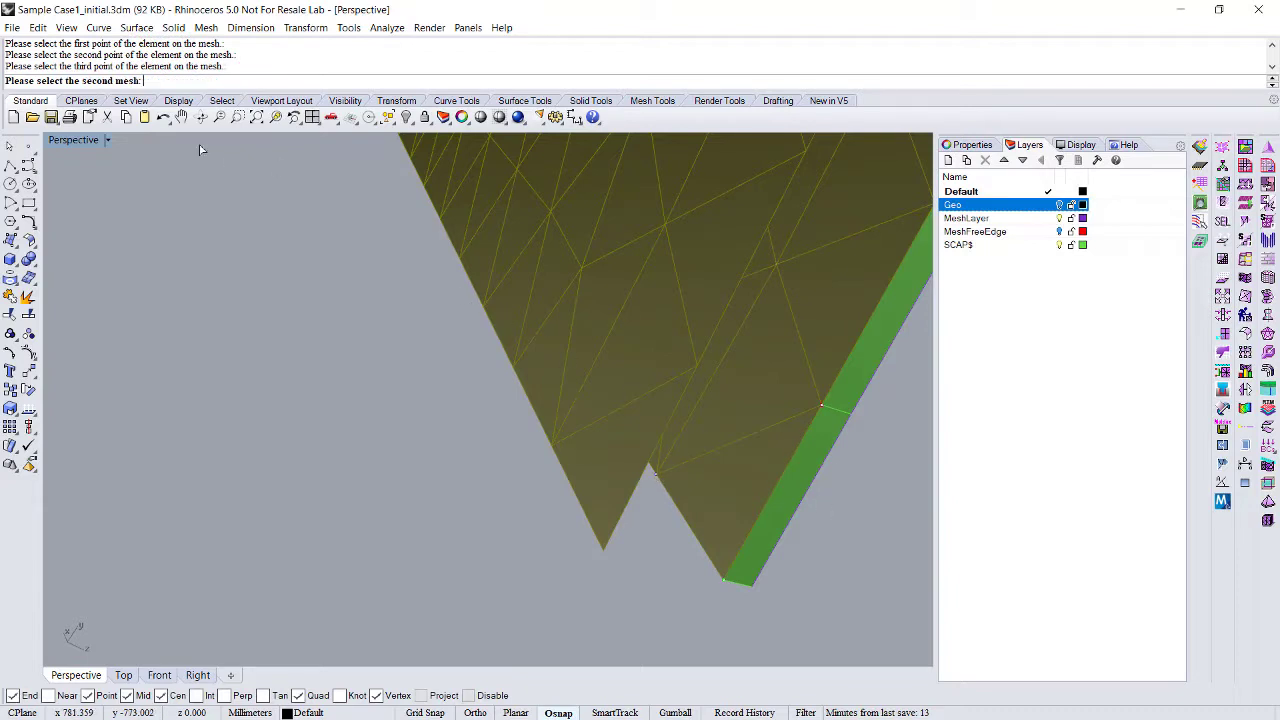
Pick the offset mesh's three matching points, generate 4 prism layers, and close the quality report.
click(586, 344)
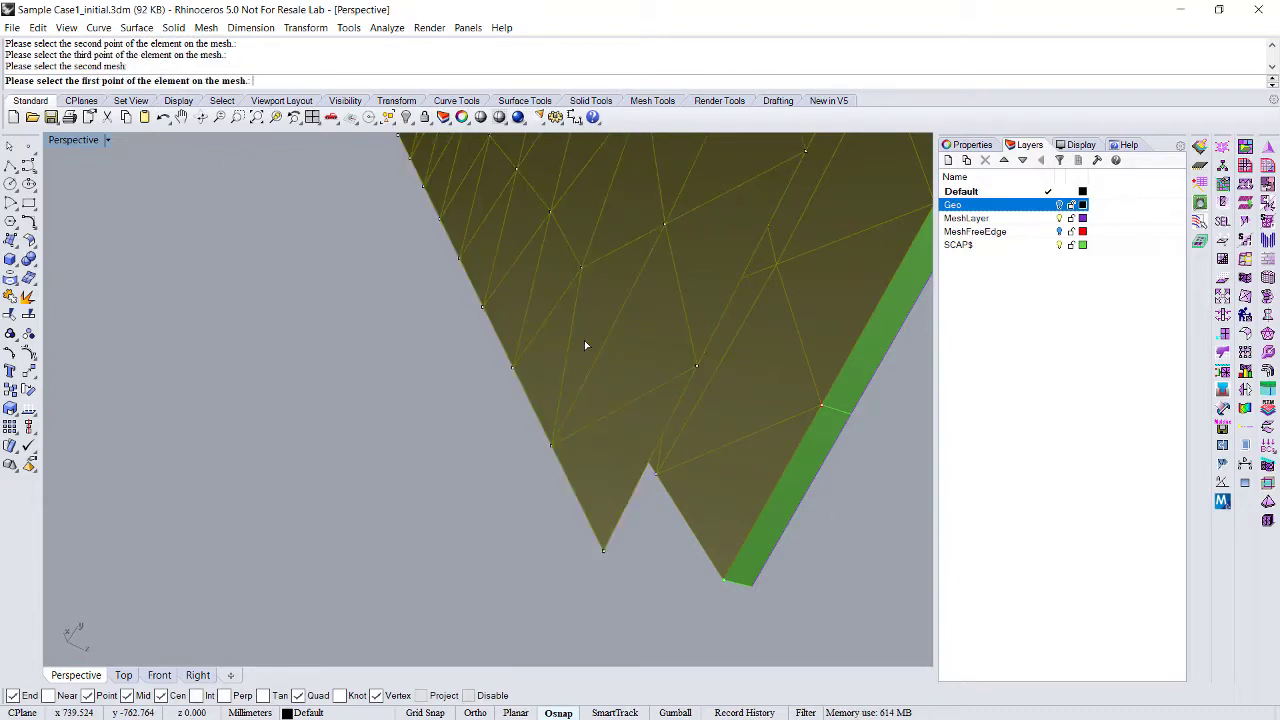
click(698, 370)
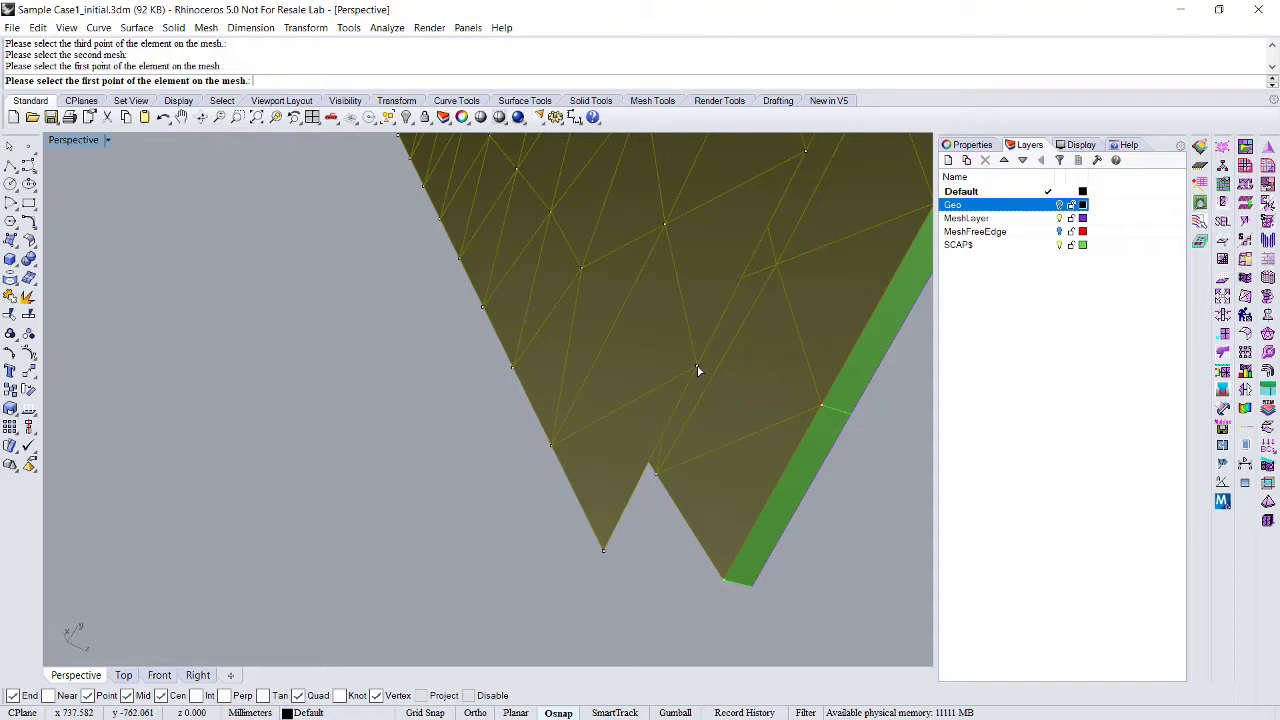
click(603, 553)
click(551, 449)
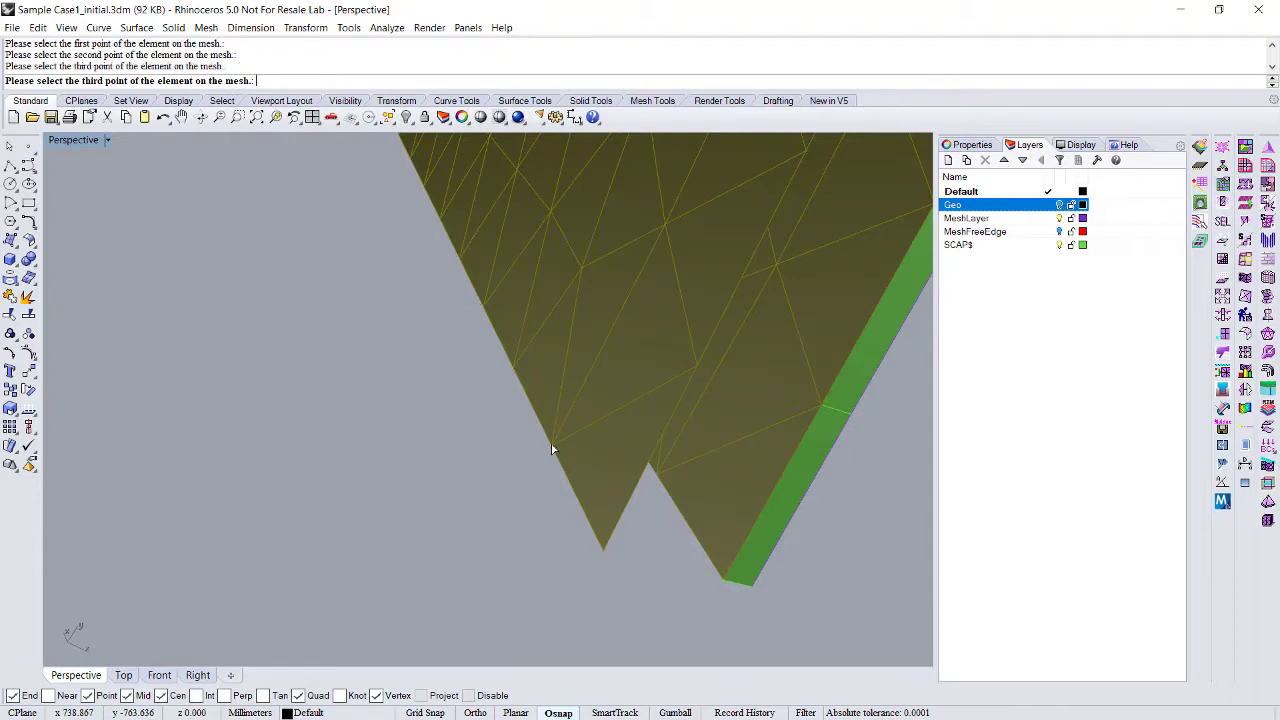
click(661, 457)
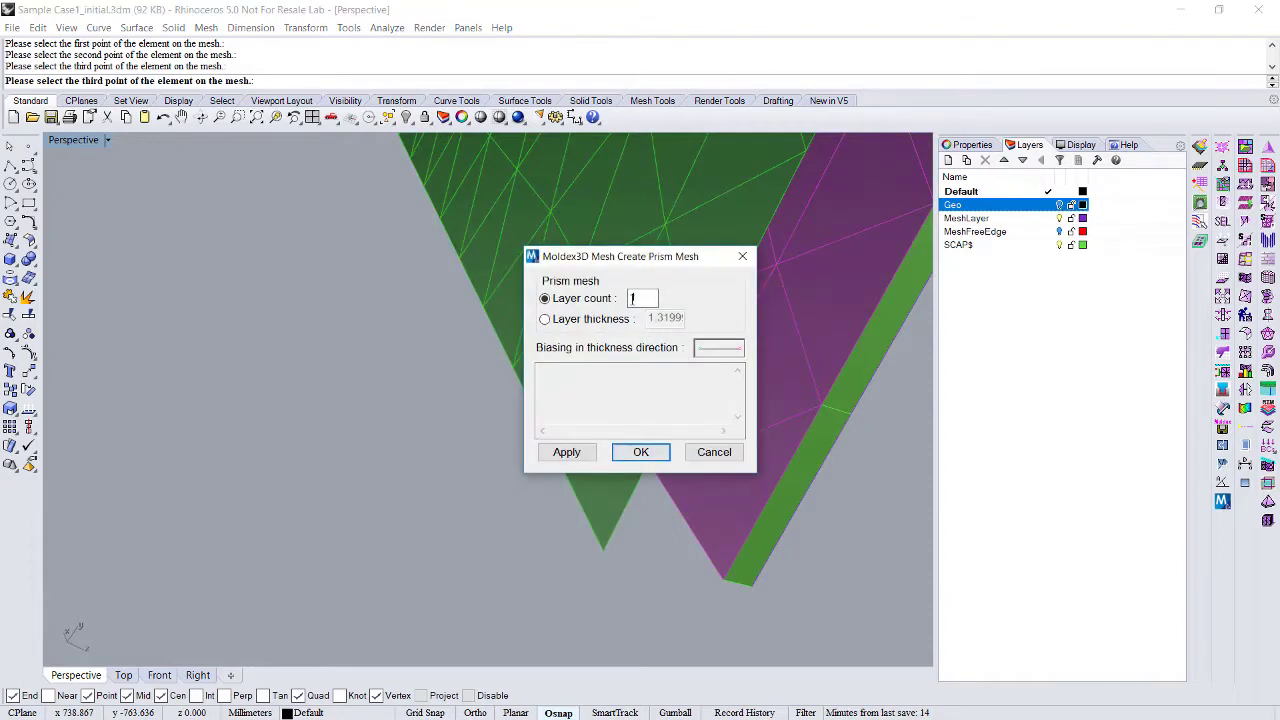
text(4)
click(641, 452)
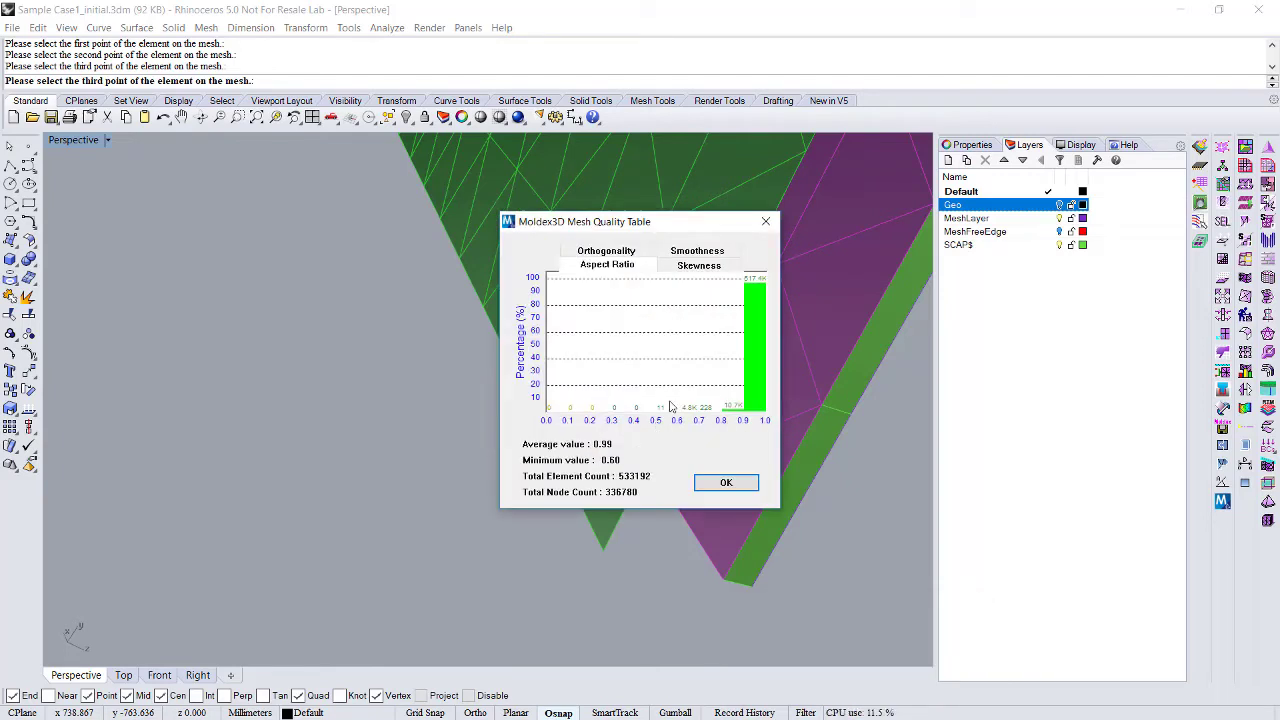
click(726, 484)
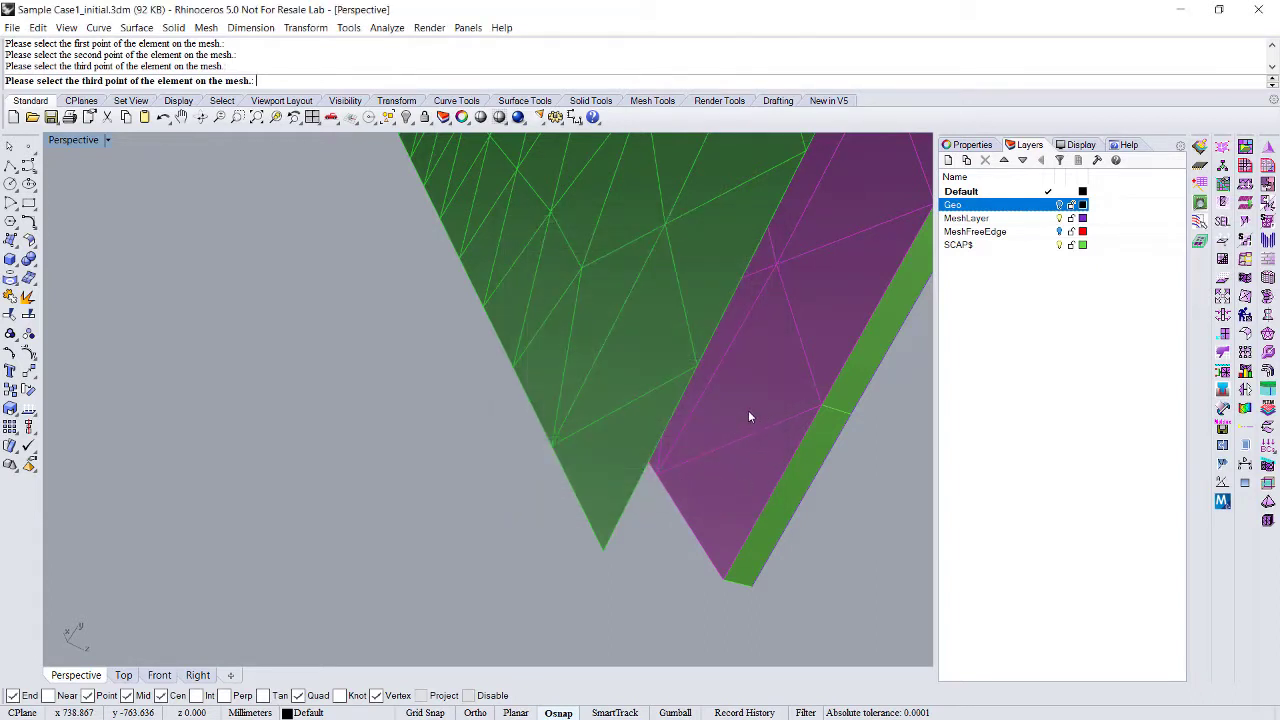
End the prism command and select the original surface mesh at the wedge tip.
click(724, 412)
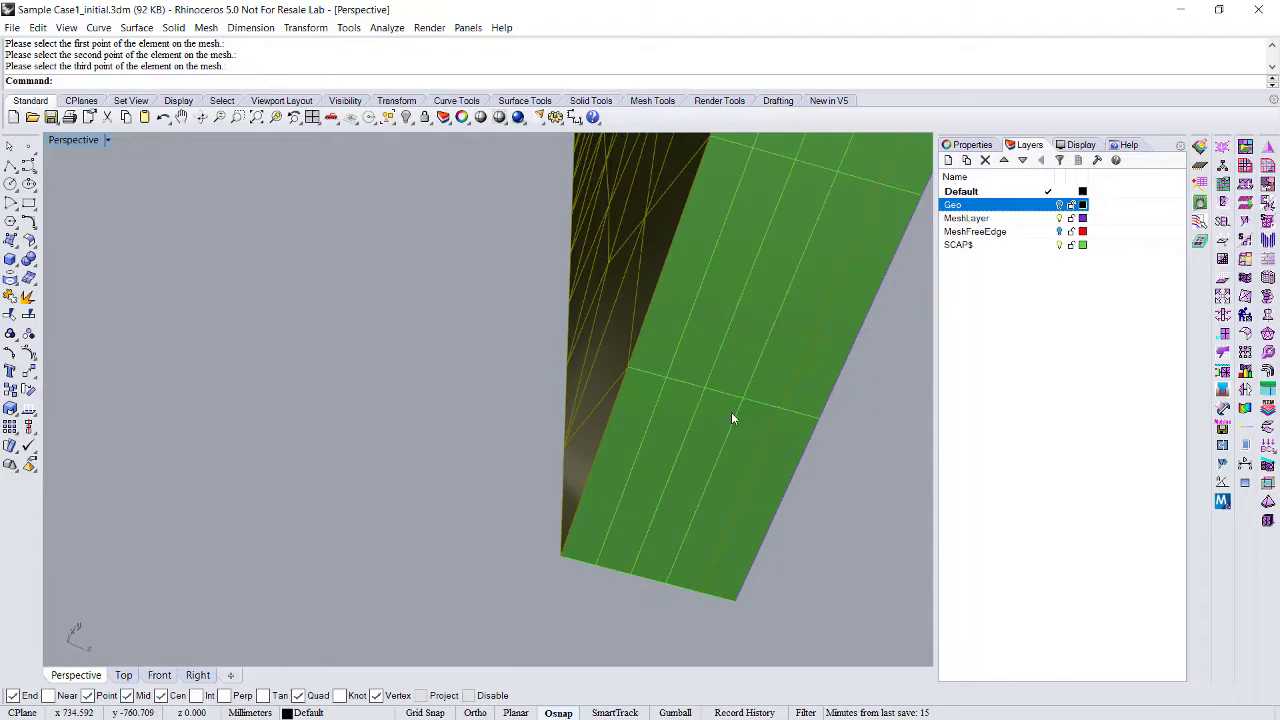
right_drag(731, 412, 662, 430)
click(662, 436)
key(Escape)
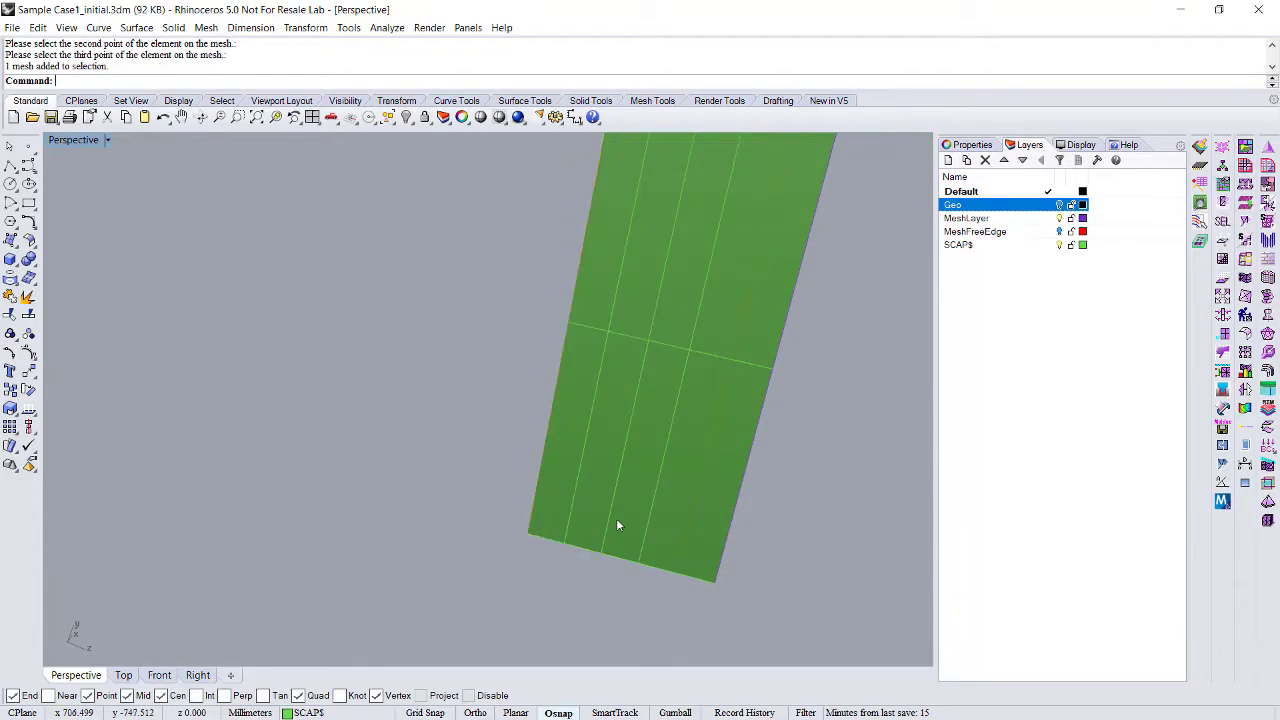
click(617, 523)
right_drag(718, 507, 697, 616)
key(Escape)
scroll(710, 590, up, 3)
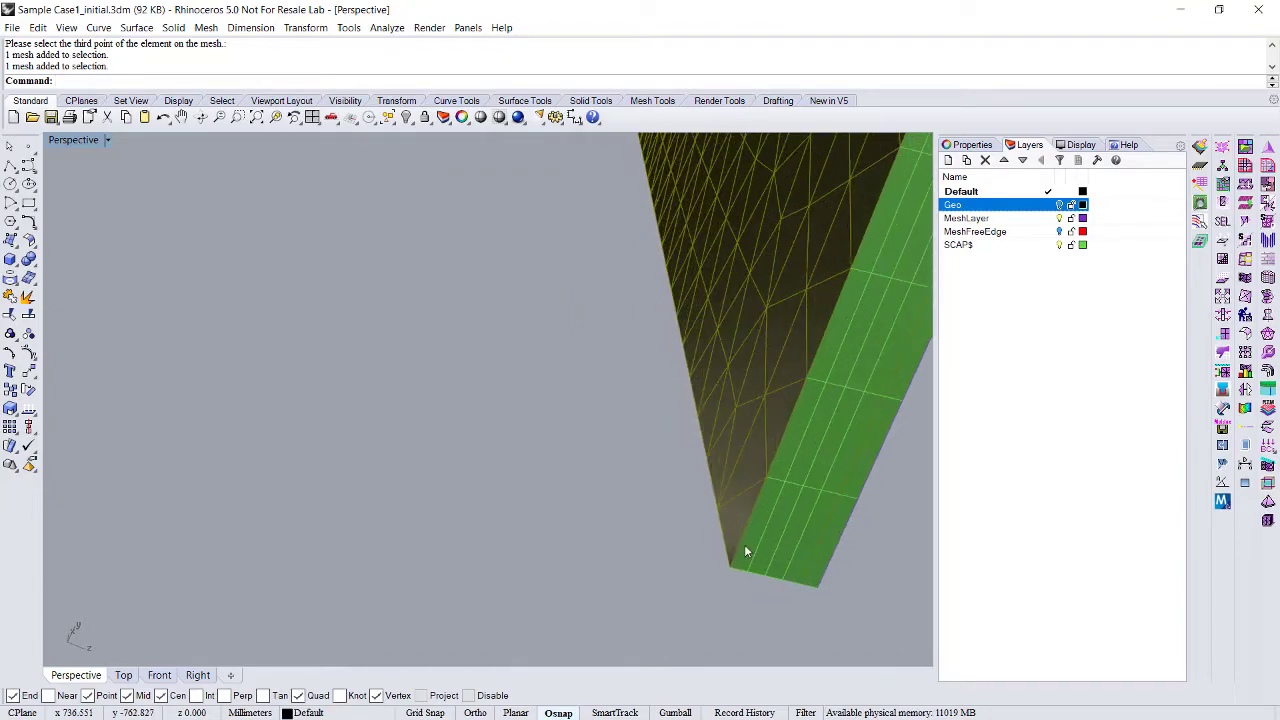
click(760, 512)
click(783, 520)
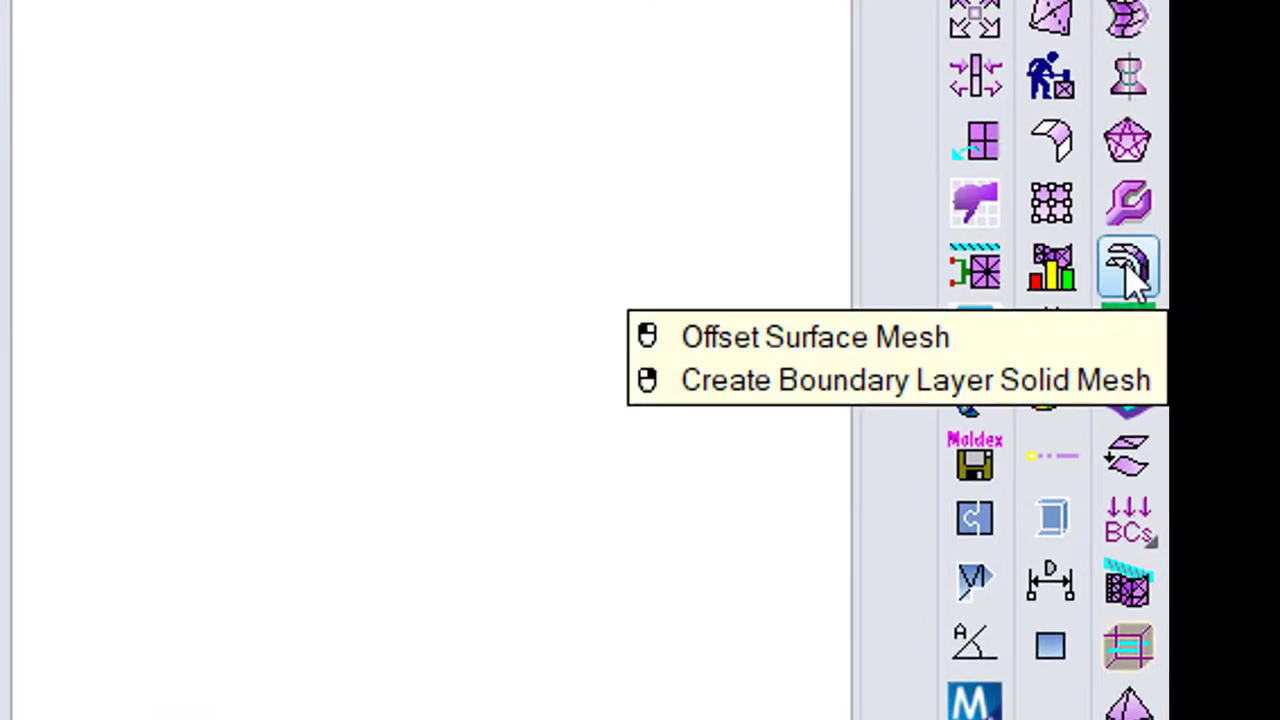
Offset the original surface mesh by a distance of -0.33.
click(1130, 268)
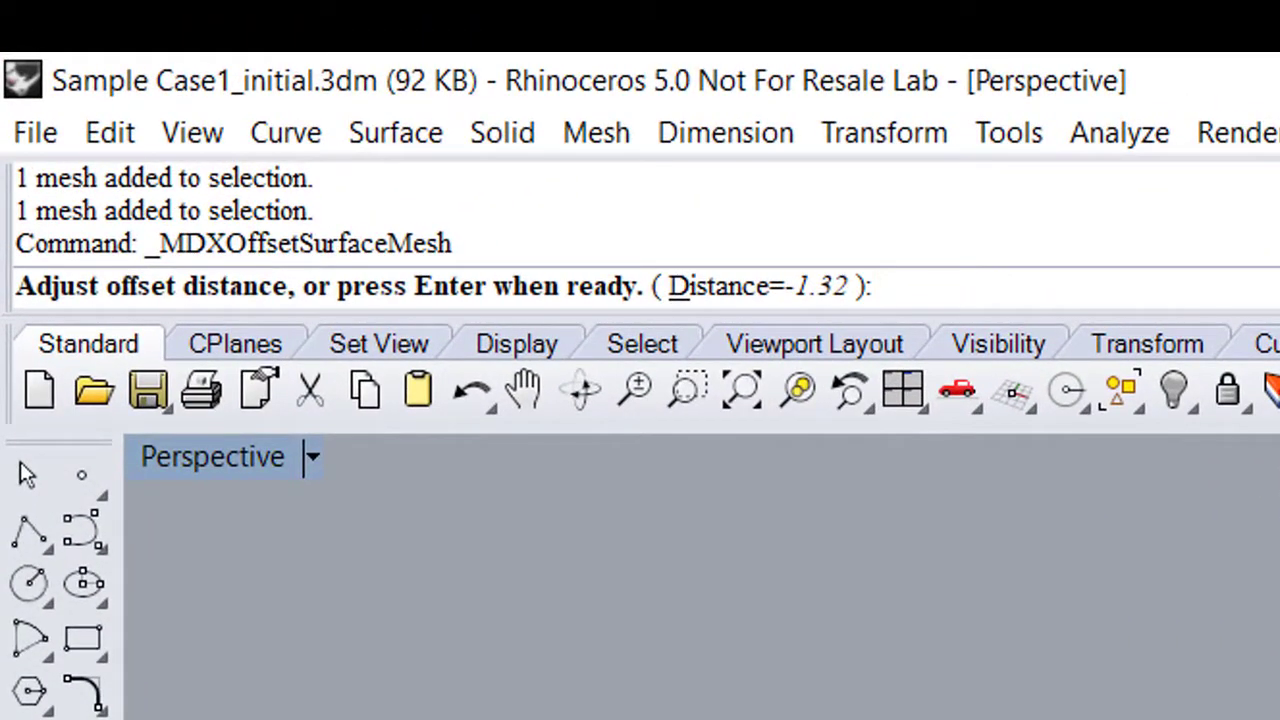
text(-0.33)
key(Return)
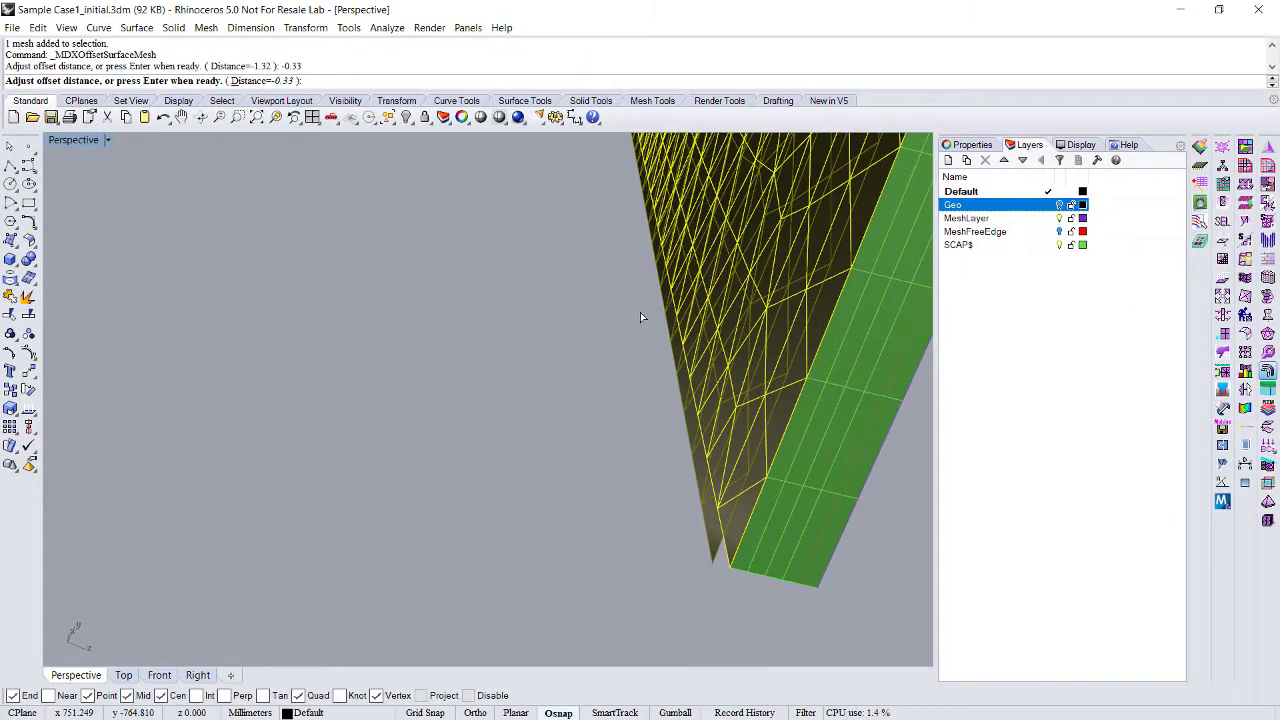
key(Return)
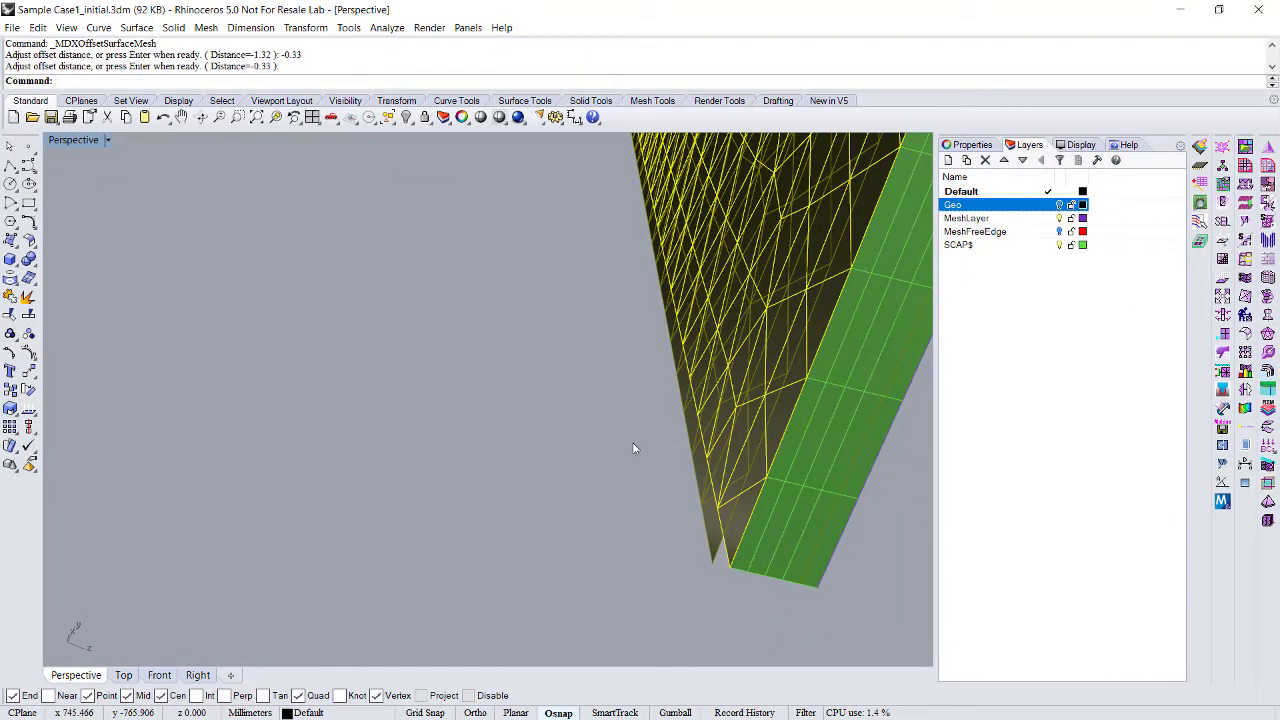
scroll(633, 448, up, 3)
right_drag(620, 465, 679, 460)
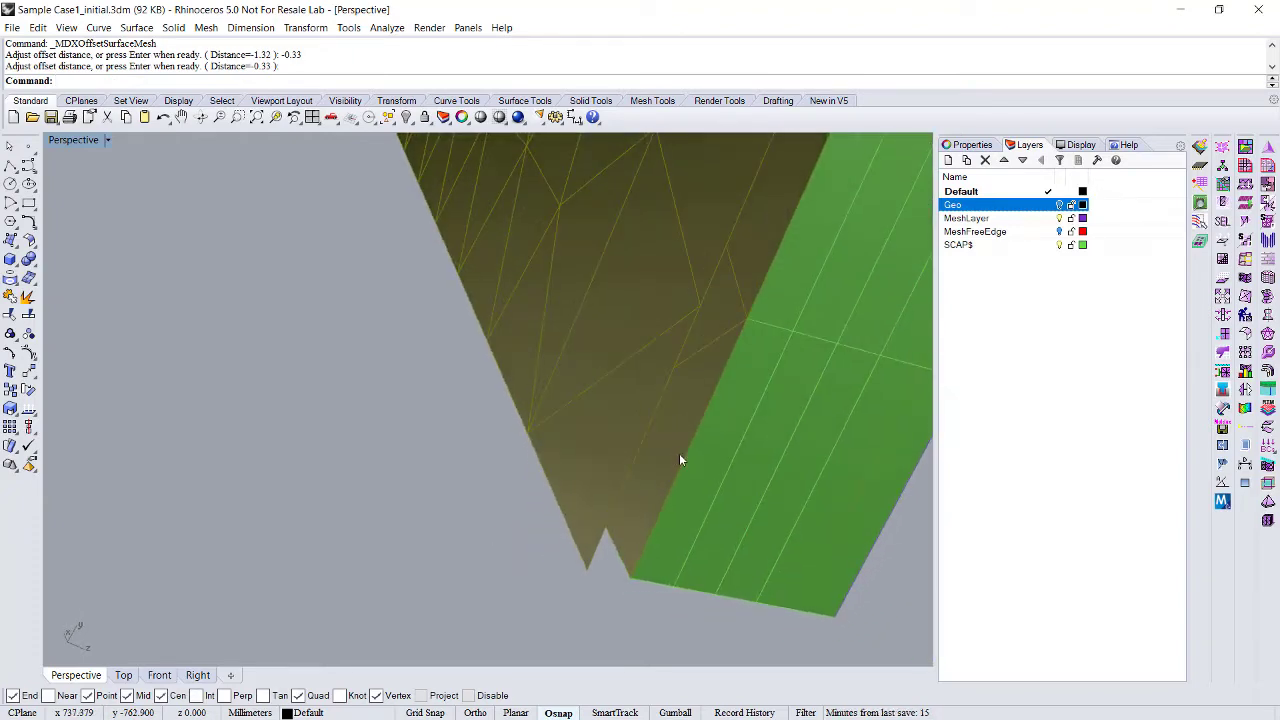
click(679, 460)
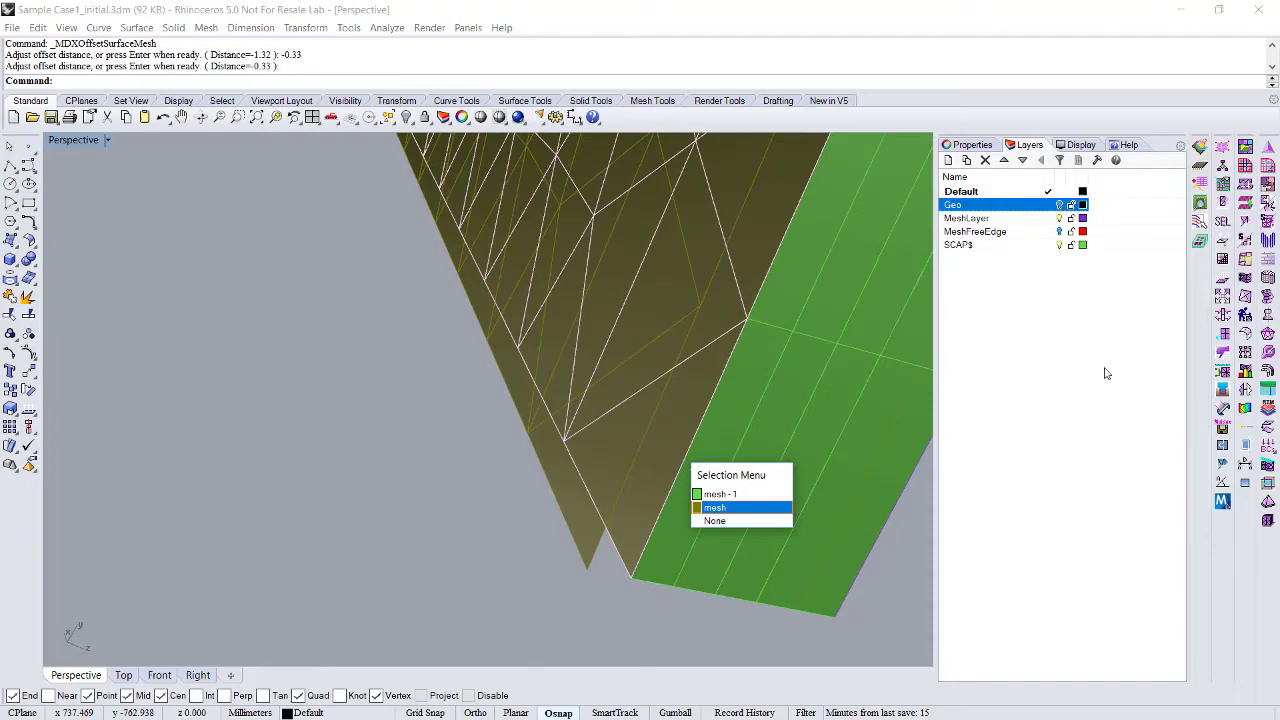
Restart the prism mesh on the original mesh, picking its three element points in wireframe.
key(Escape)
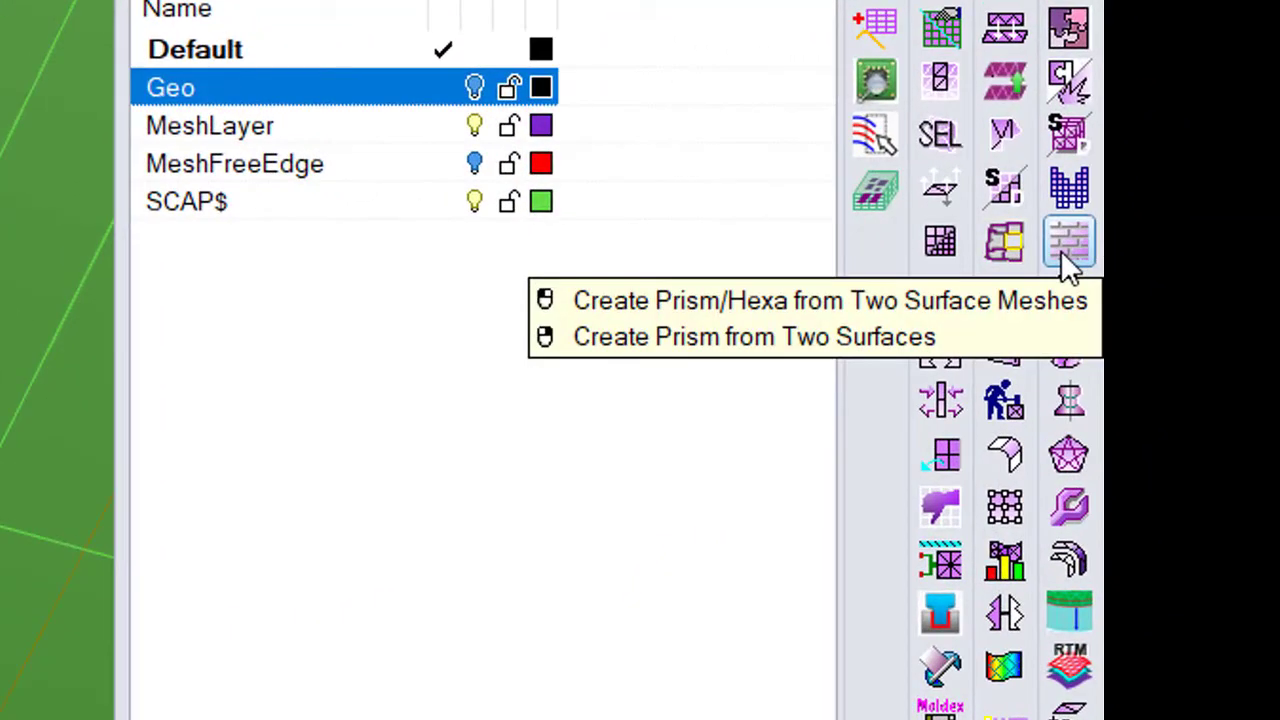
click(1066, 252)
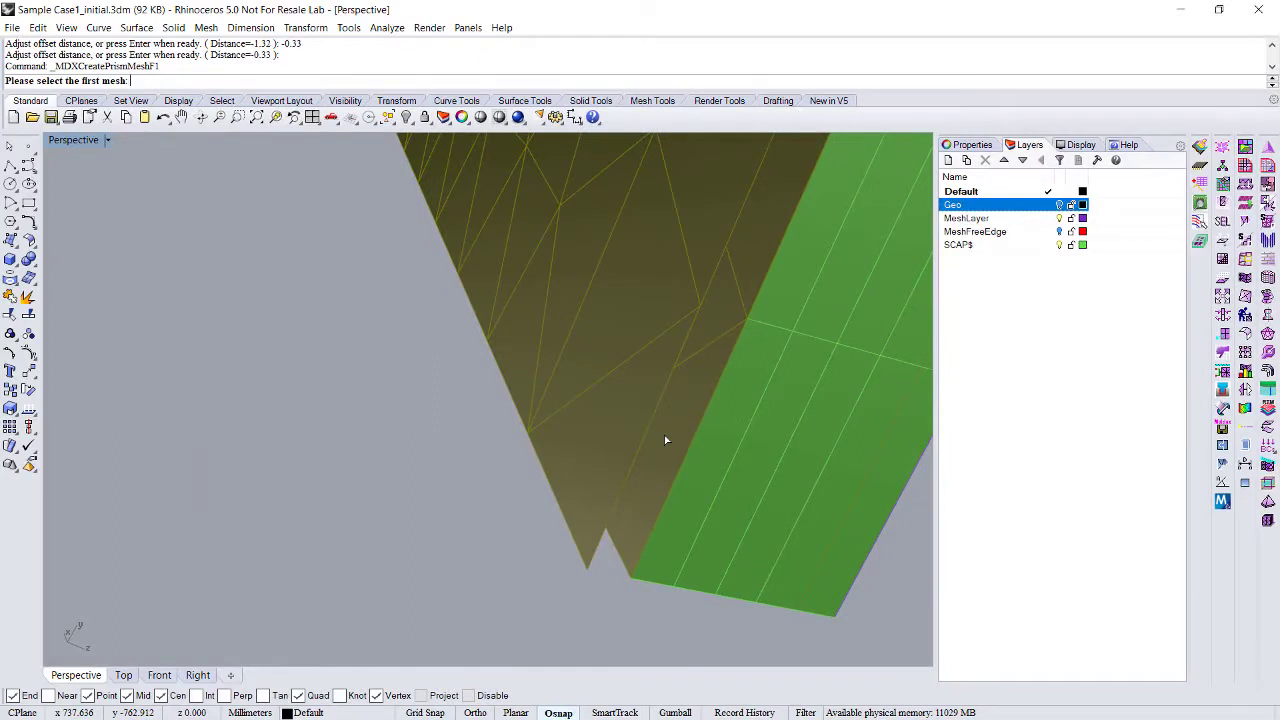
click(665, 440)
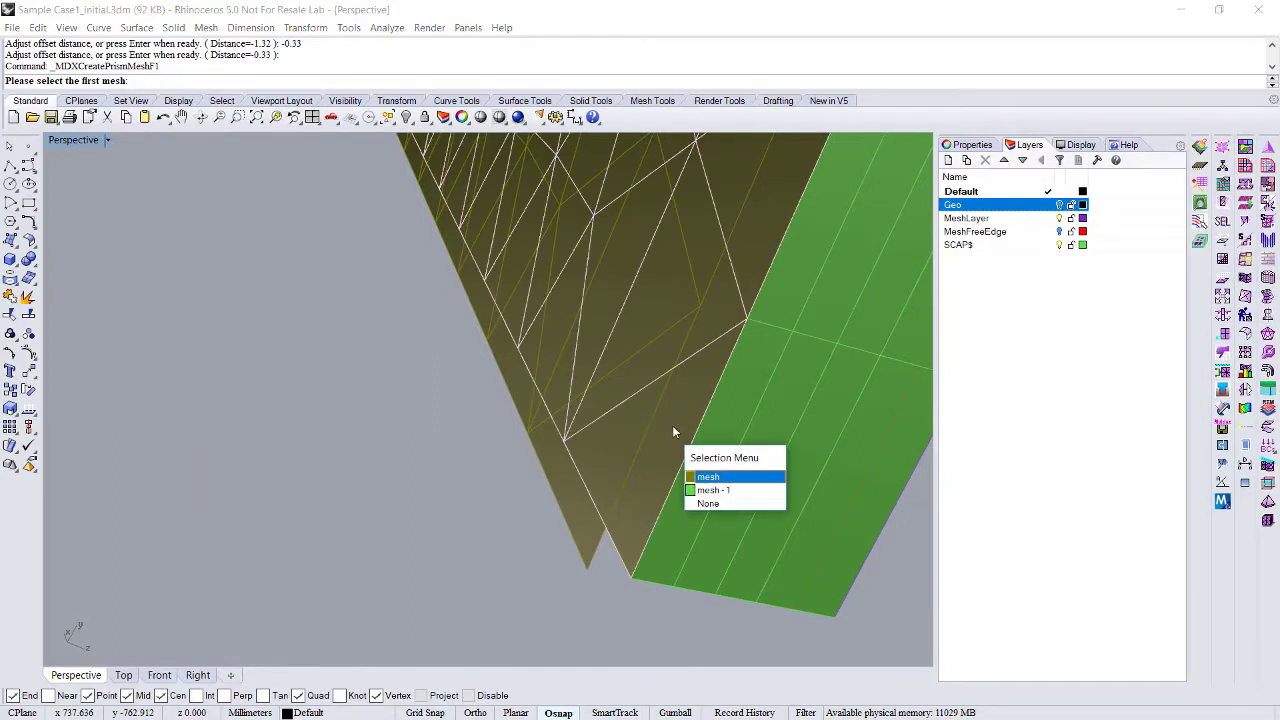
click(634, 475)
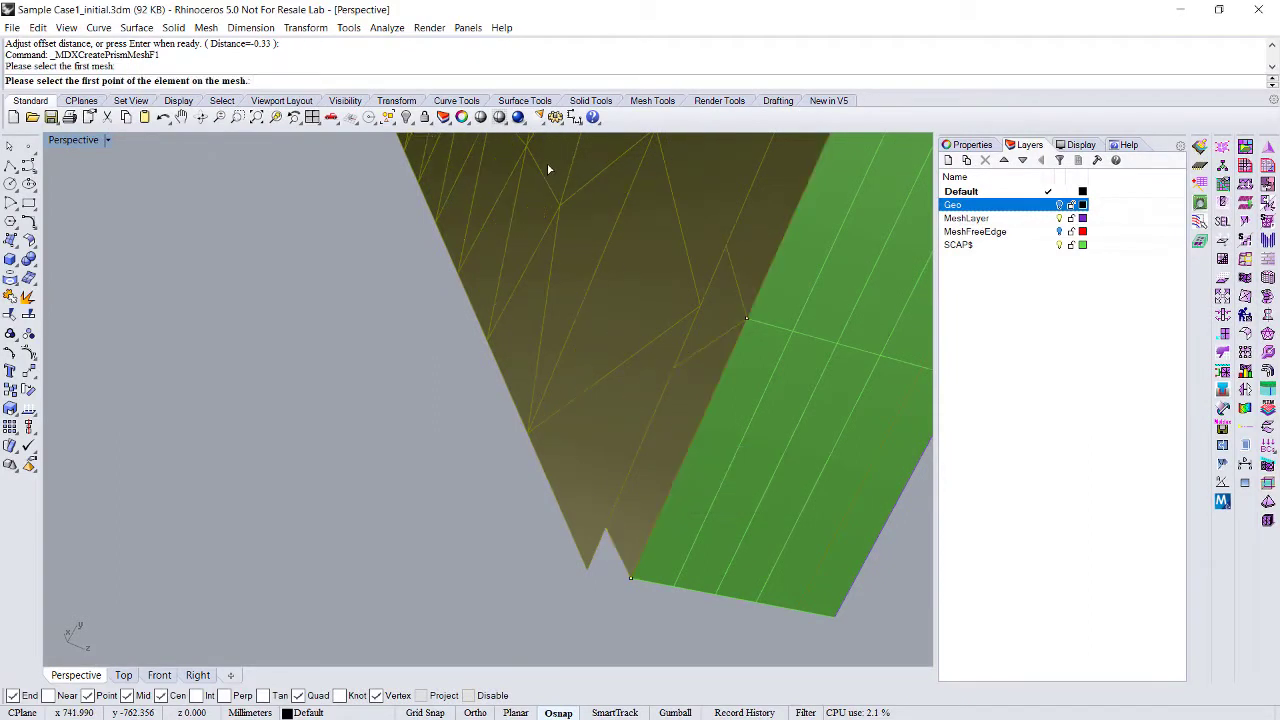
right_click(499, 117)
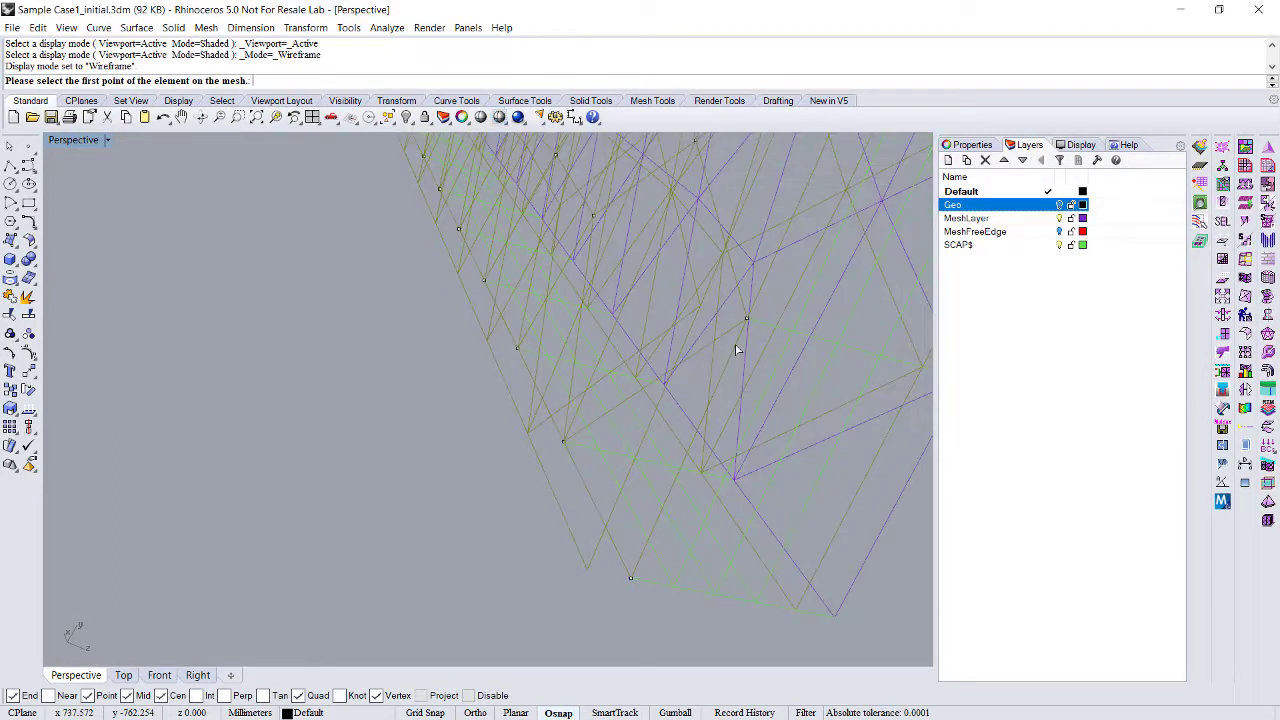
click(746, 319)
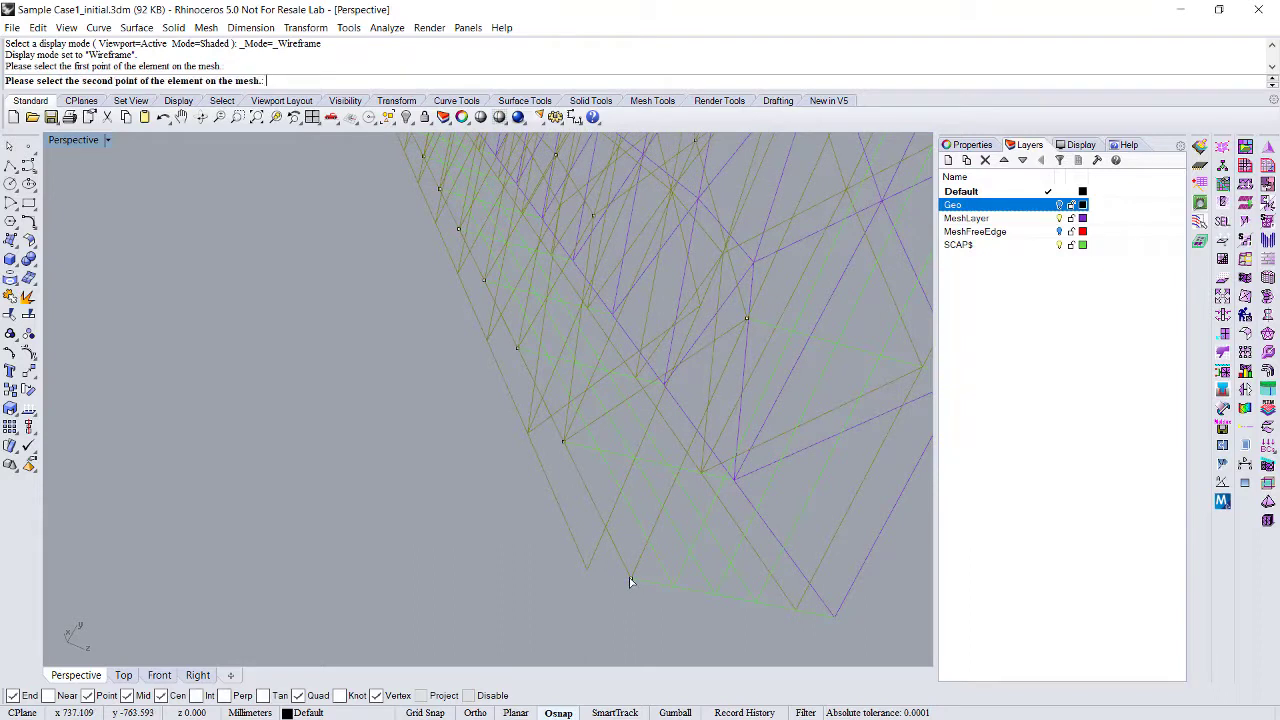
click(630, 580)
click(563, 442)
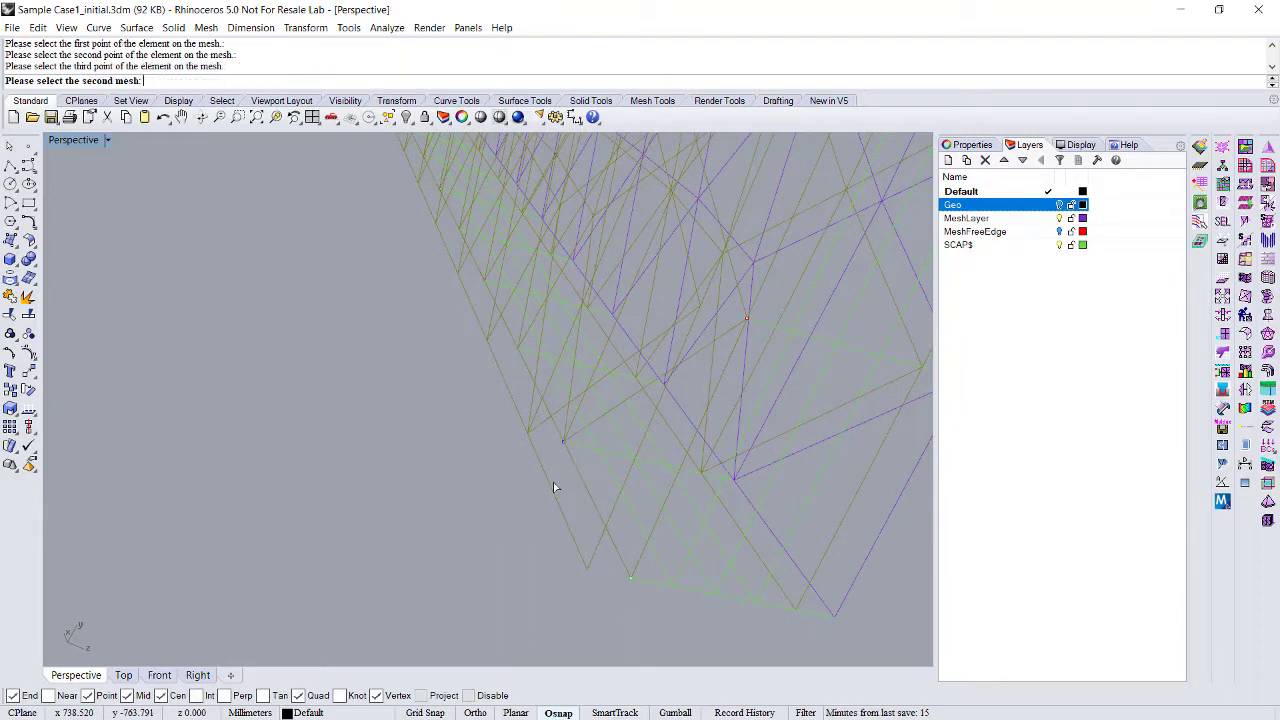
Pick the second mesh's matching points, dismiss the 4-layer prism settings, and finish the command.
click(550, 486)
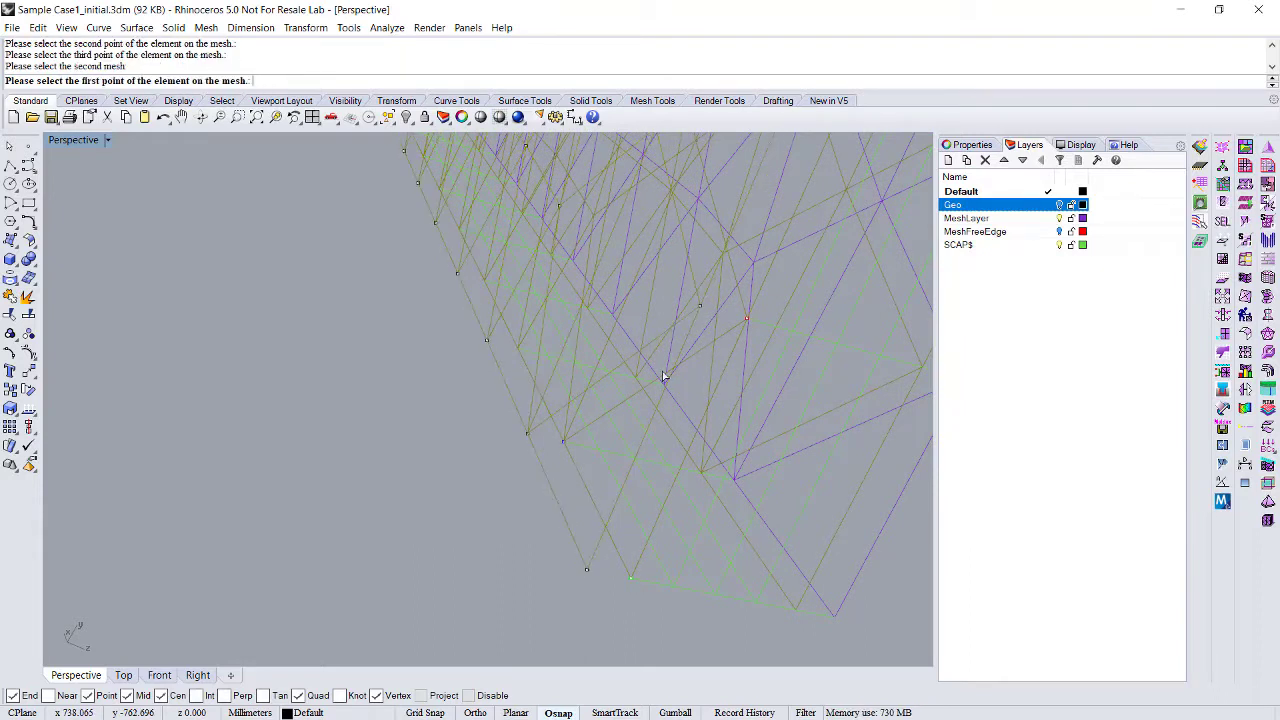
click(700, 307)
click(587, 570)
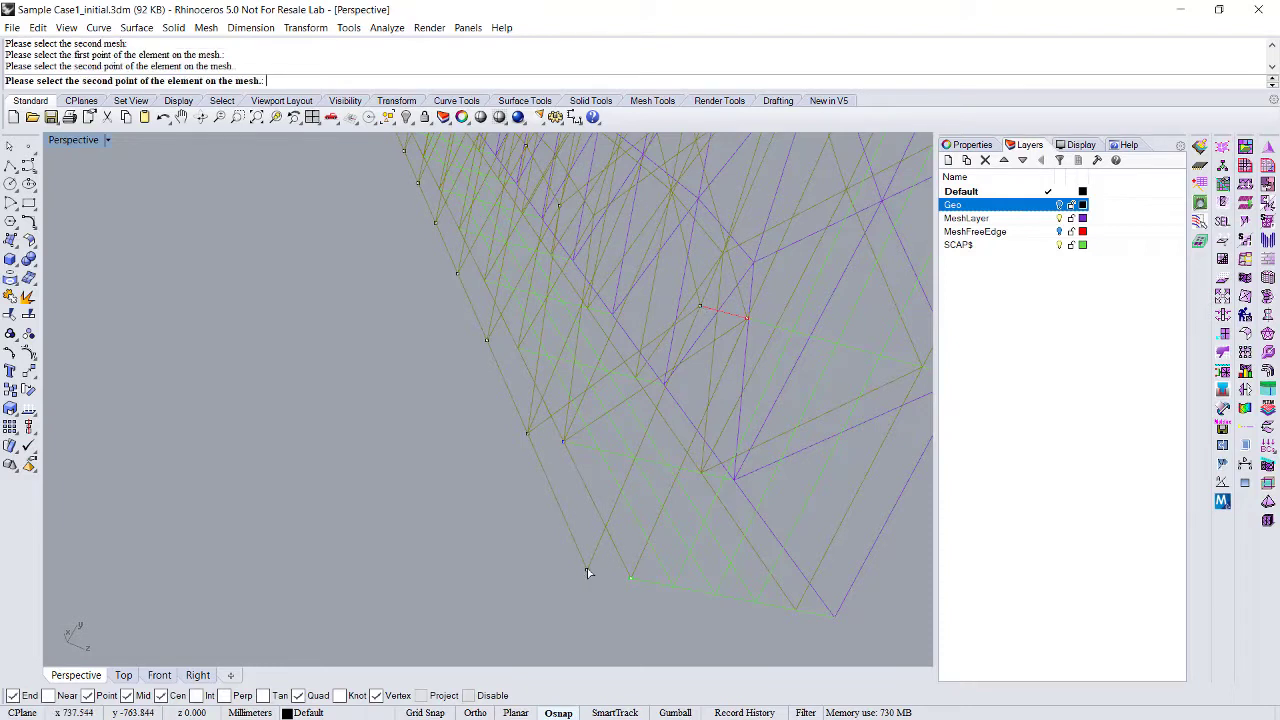
click(527, 437)
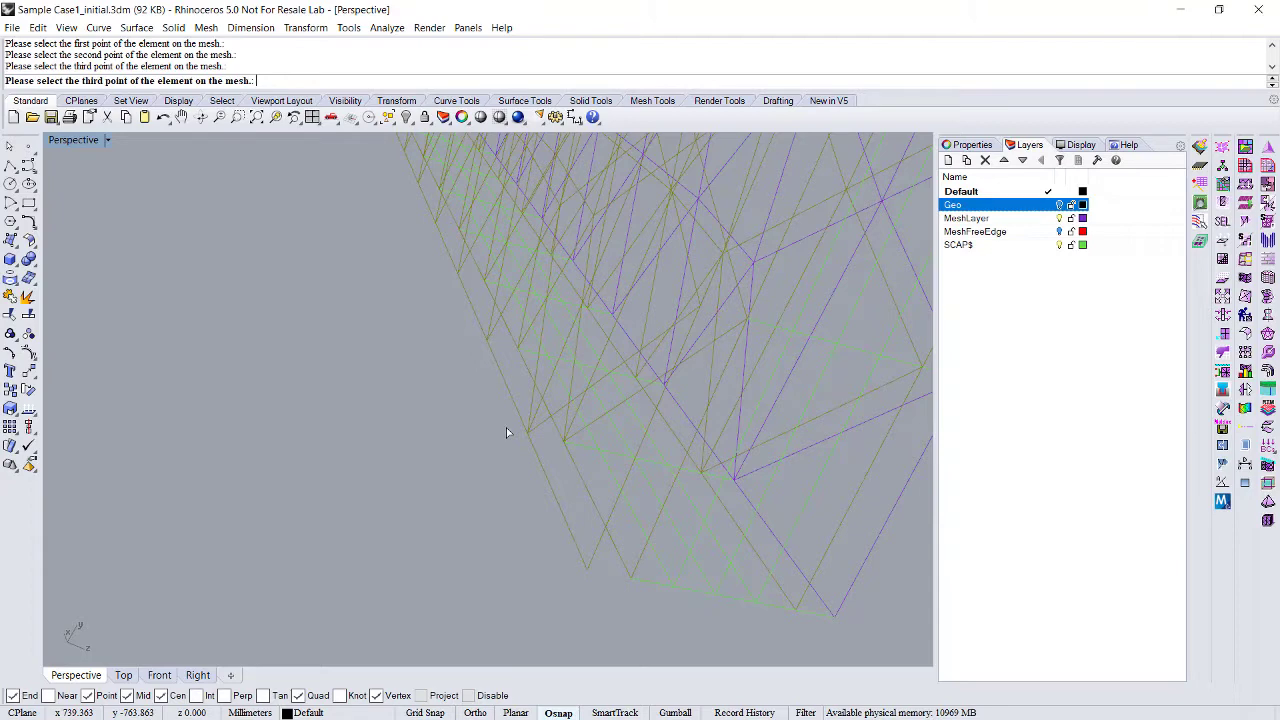
click(506, 427)
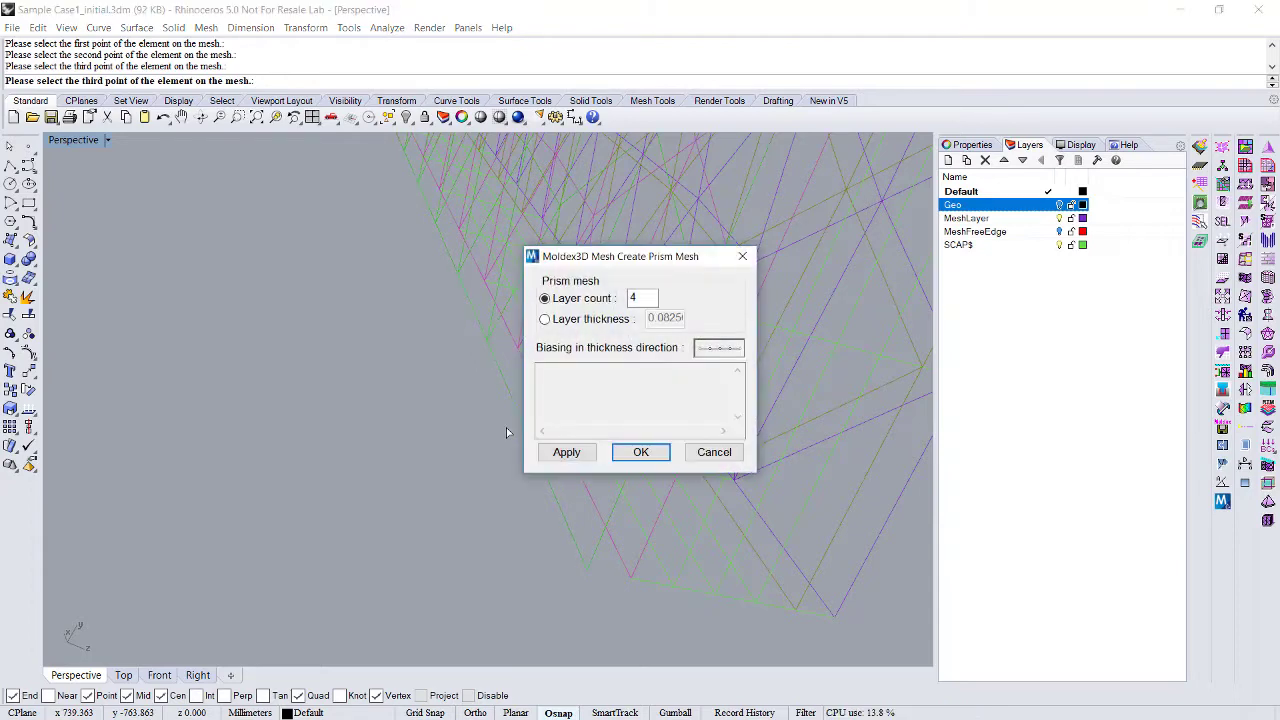
key(Escape)
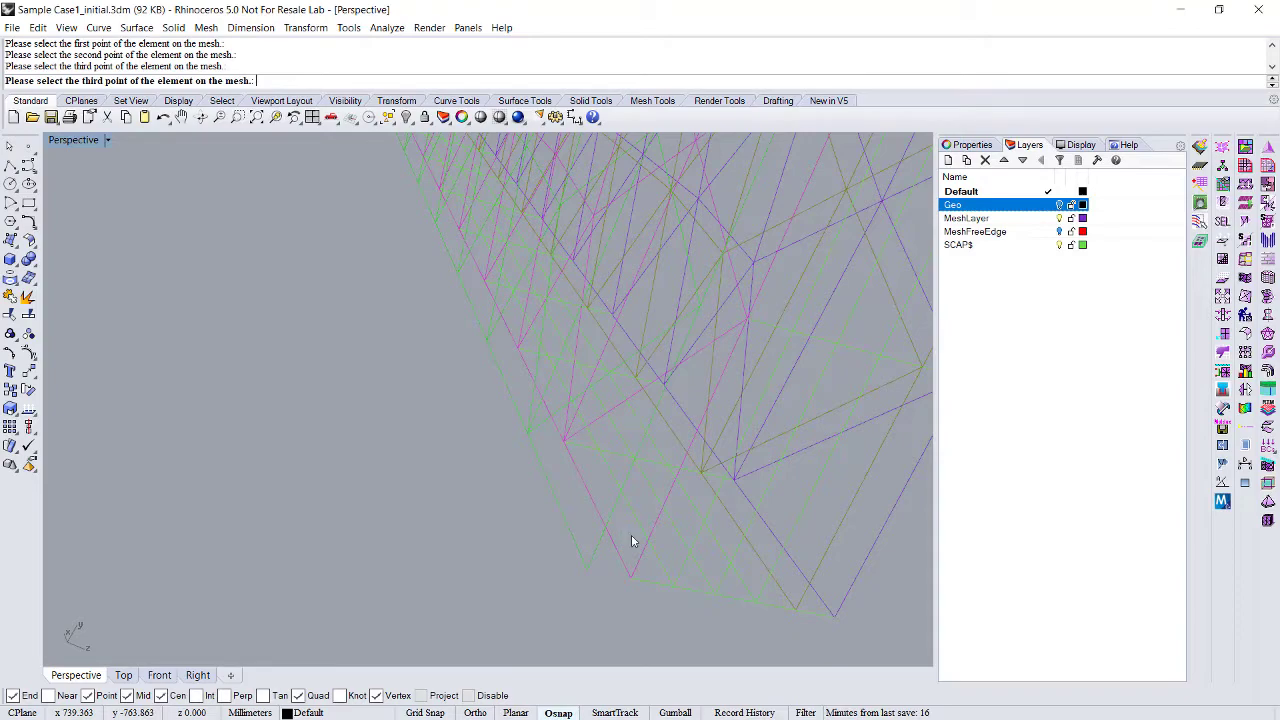
click(676, 562)
click(692, 607)
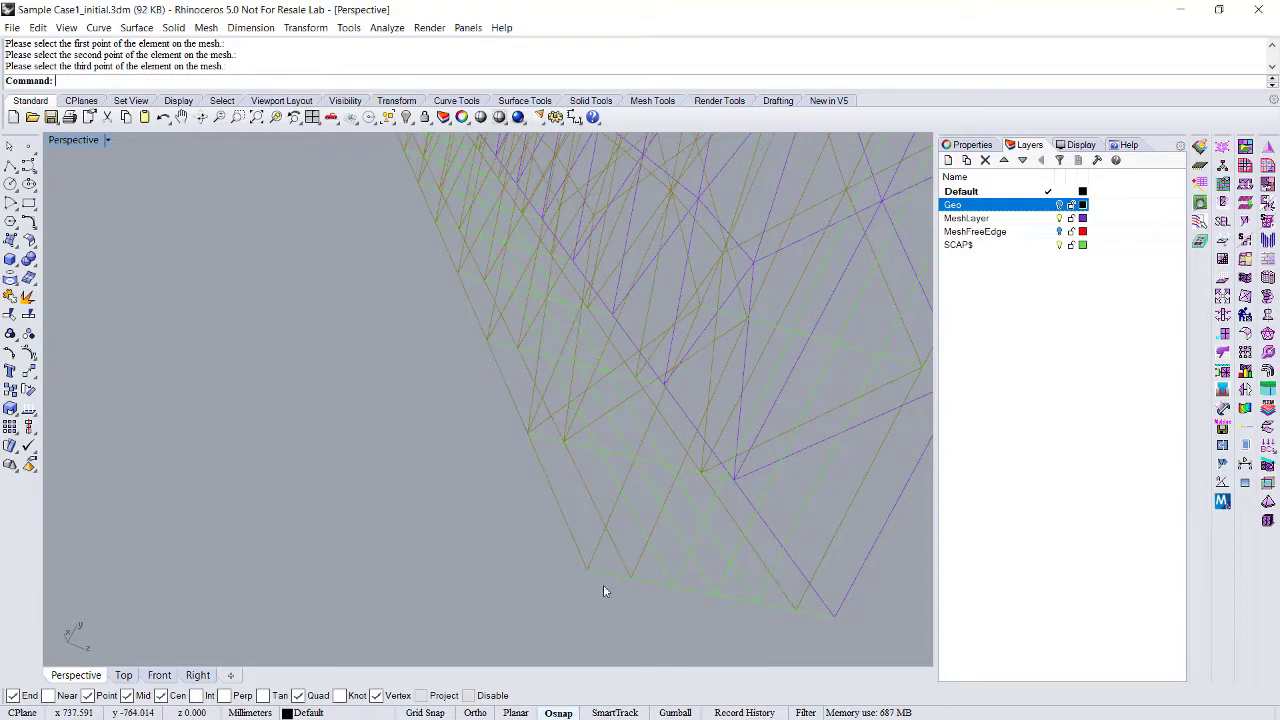
scroll(647, 590, down, 3)
mouse_move(647, 597)
right_down()
mouse_move(714, 583)
mouse_move(694, 443)
mouse_move(597, 412)
mouse_move(651, 423)
mouse_move(700, 371)
mouse_move(679, 397)
mouse_move(617, 410)
mouse_move(723, 343)
mouse_move(679, 420)
mouse_move(539, 405)
right_up()
Switch the Perspective view to Shaded and inspect the channel meshes.
key(ctrl+alt+s)
click(428, 398)
click(412, 398)
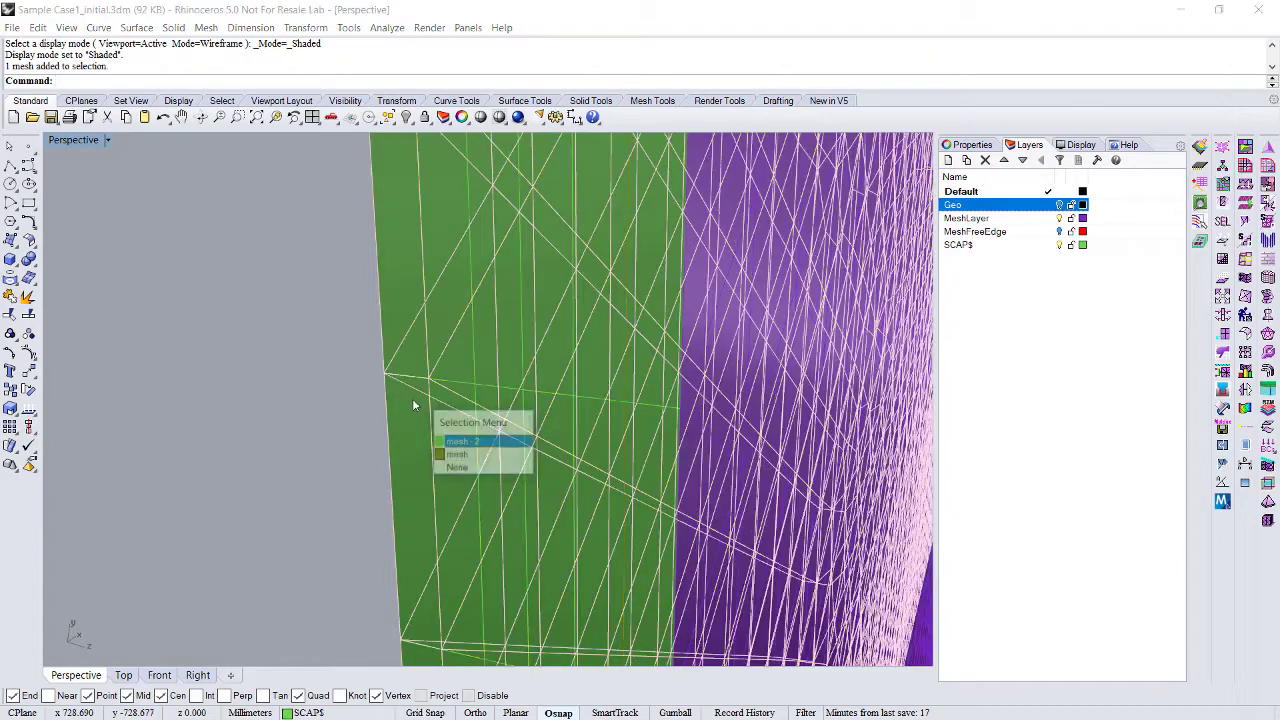
click(663, 400)
scroll(662, 398, down, 5)
right_drag(662, 398, 703, 398)
key(Escape)
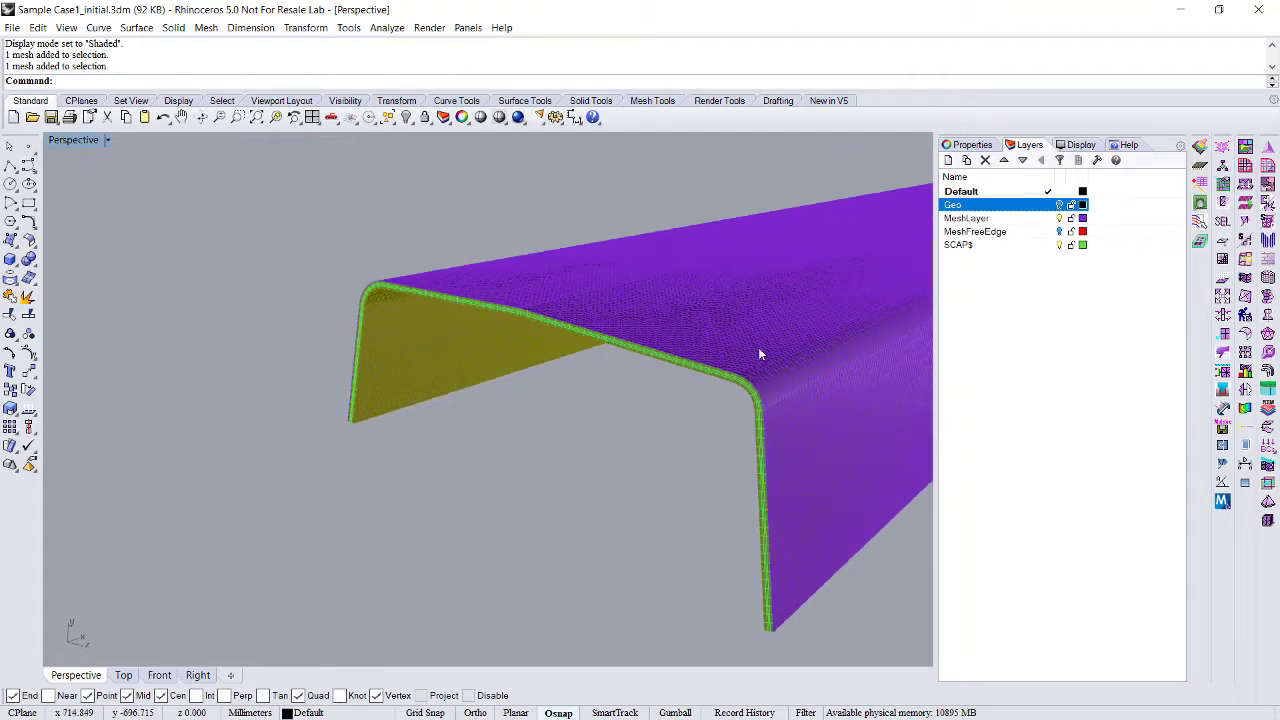
Toggle visibility of the MeshLayer, MeshFreeEdge and SCAPS$ layers to check the meshes.
click(1060, 217)
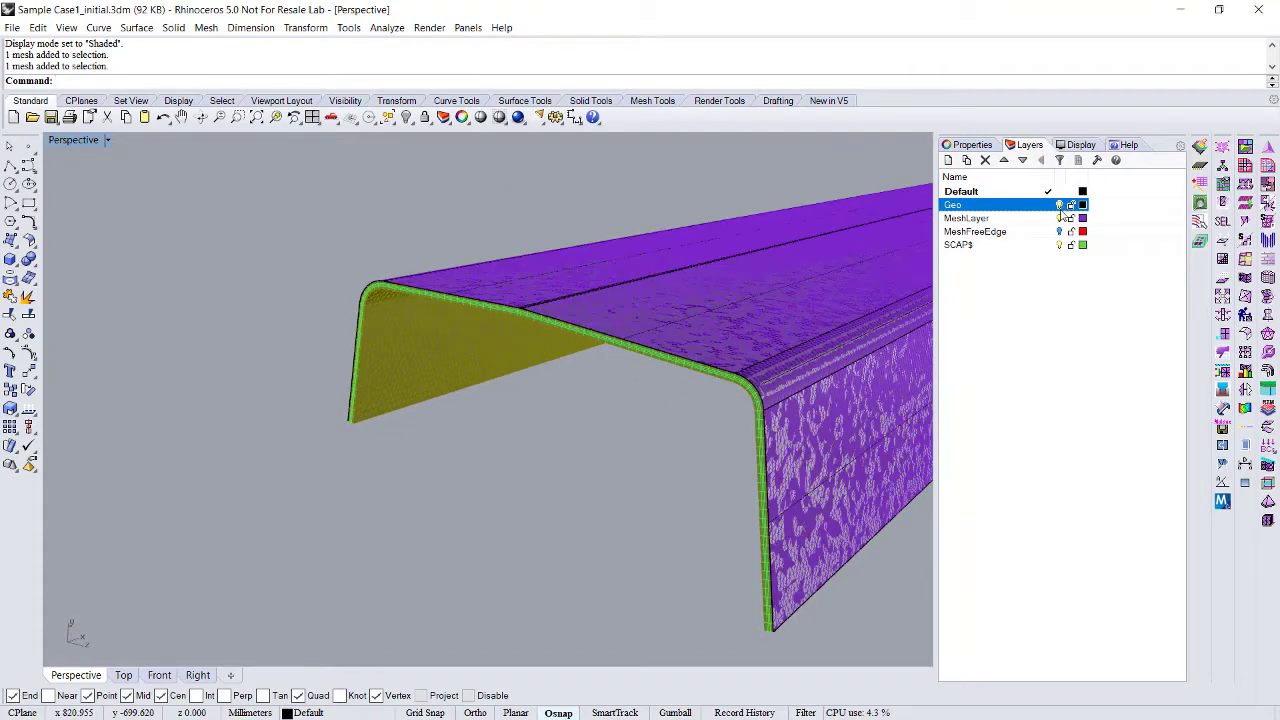
click(1060, 231)
click(1060, 245)
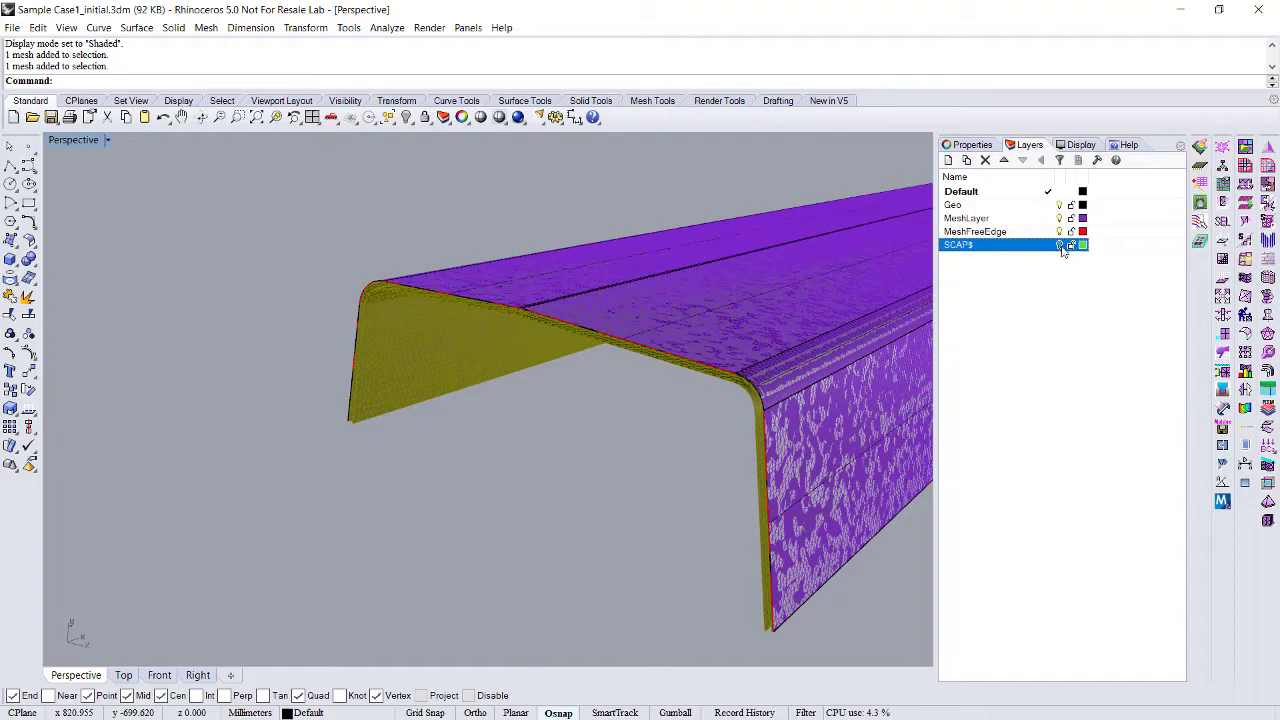
click(1060, 245)
click(1060, 231)
click(1060, 218)
click(1060, 205)
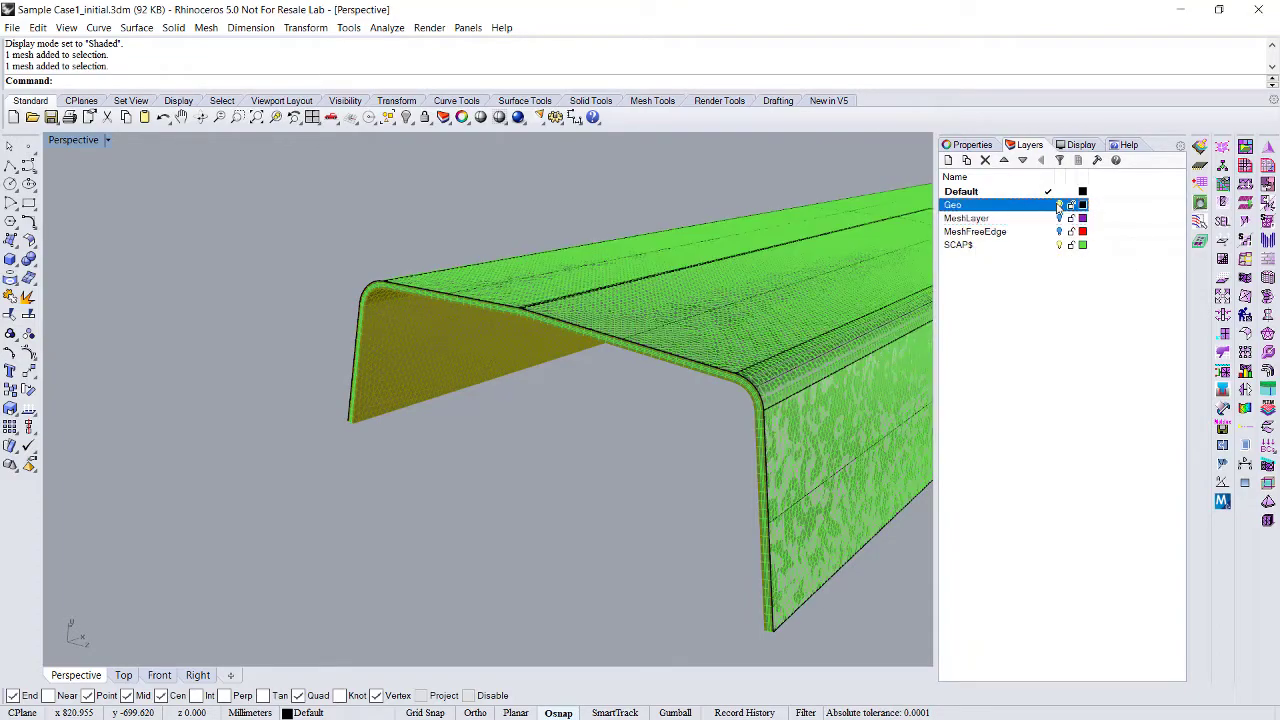
right_drag(830, 362, 733, 356)
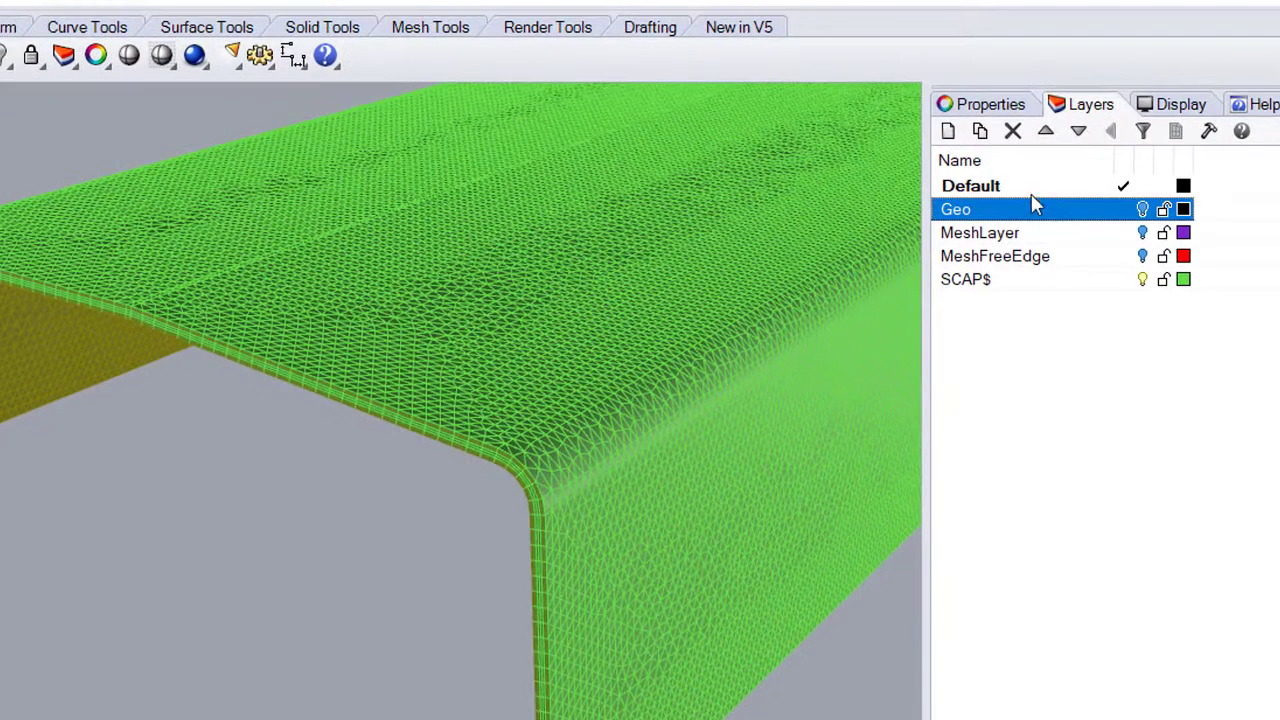
Select all Default-layer objects and move them onto MeshLayer.
click(1031, 188)
right_click(1031, 188)
click(1089, 569)
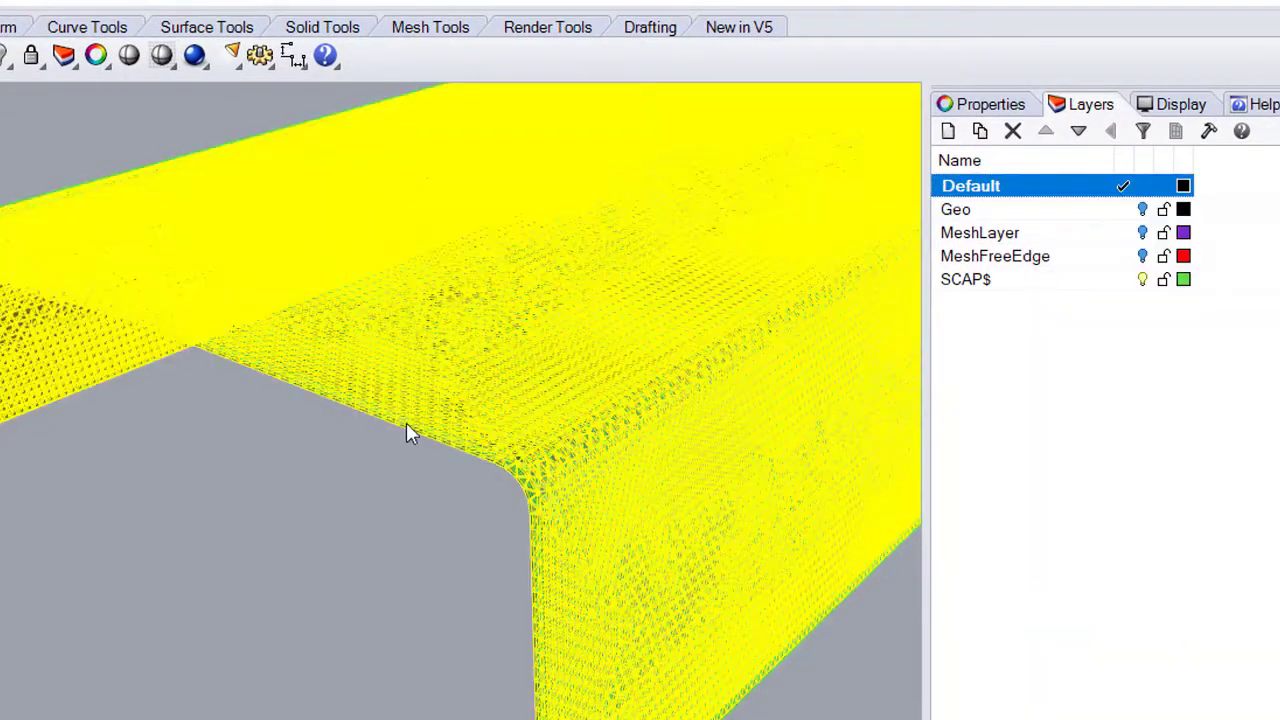
right_click(1040, 232)
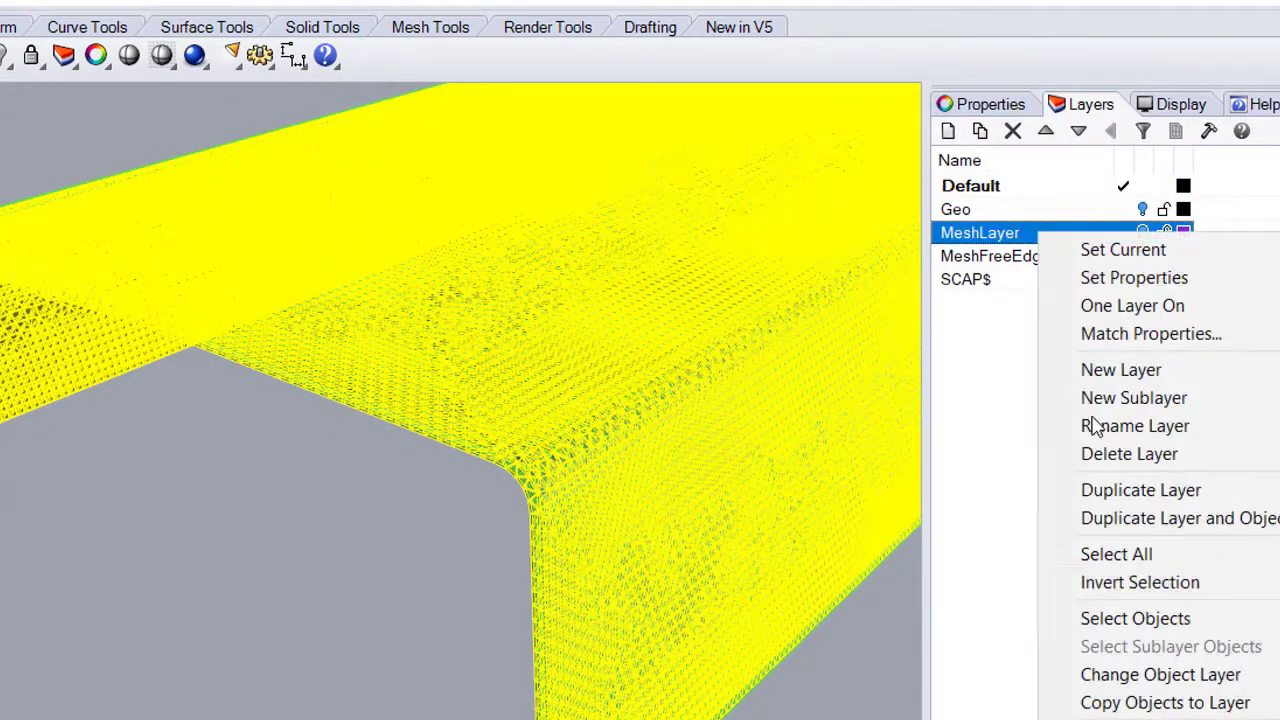
click(1135, 678)
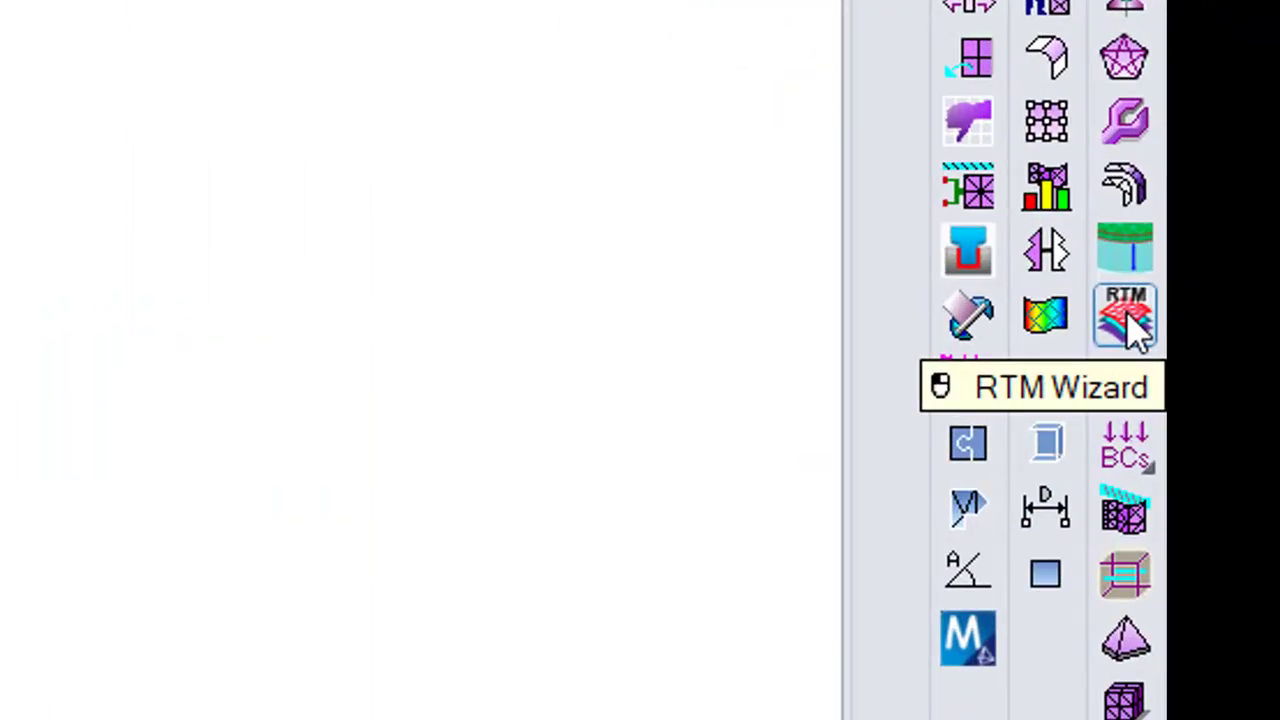
Launch the Moldex3D RTM Wizard, move it down, and advance past meshing to Orientation.
click(1128, 322)
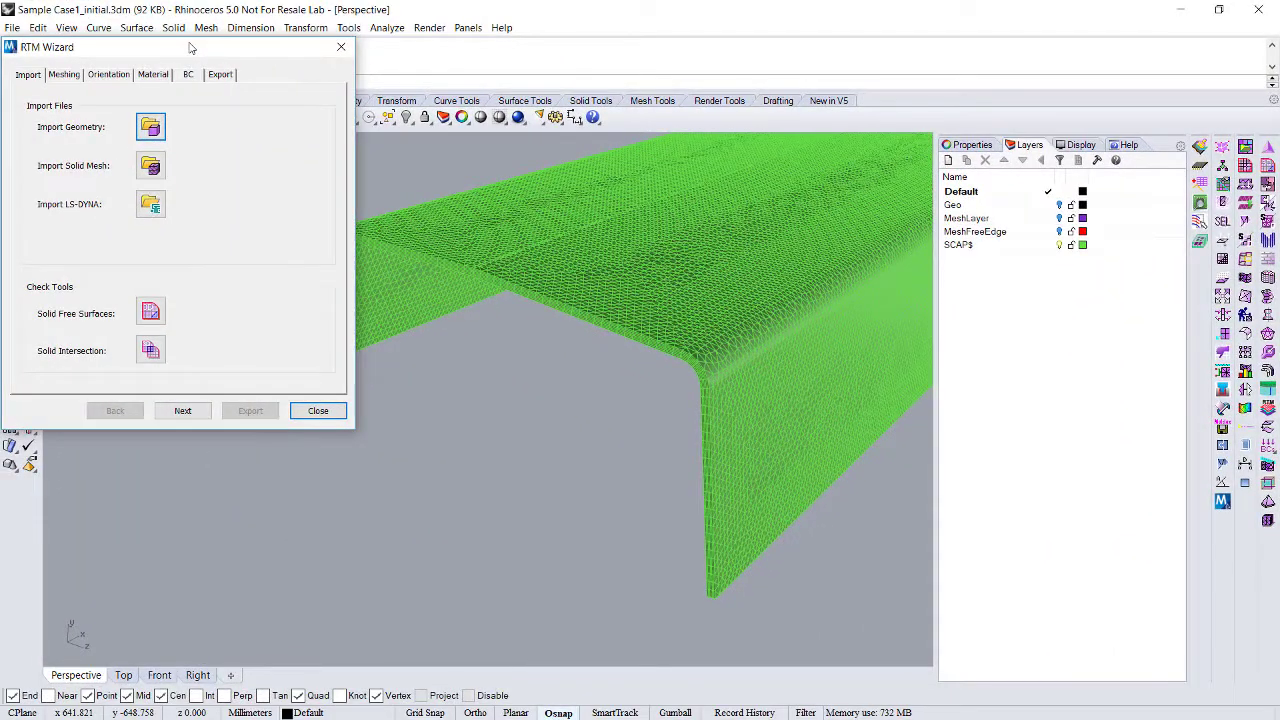
drag(190, 47, 189, 62)
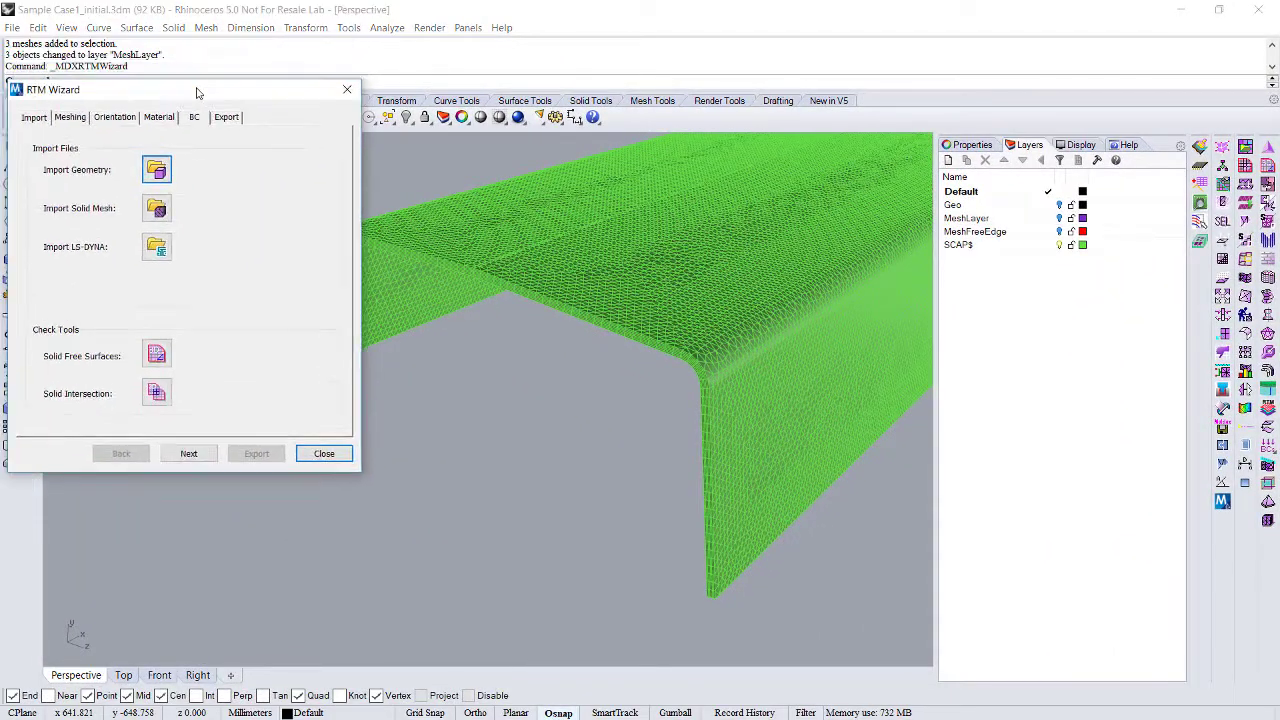
drag(197, 93, 205, 148)
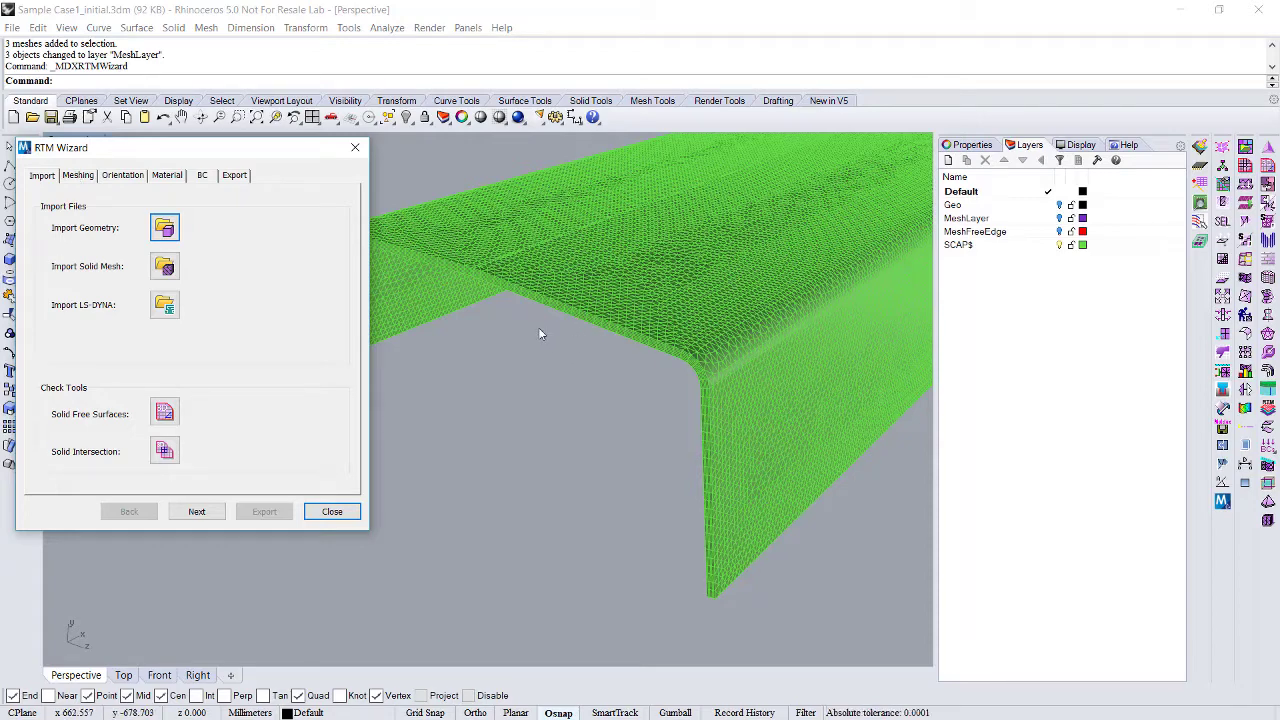
click(196, 511)
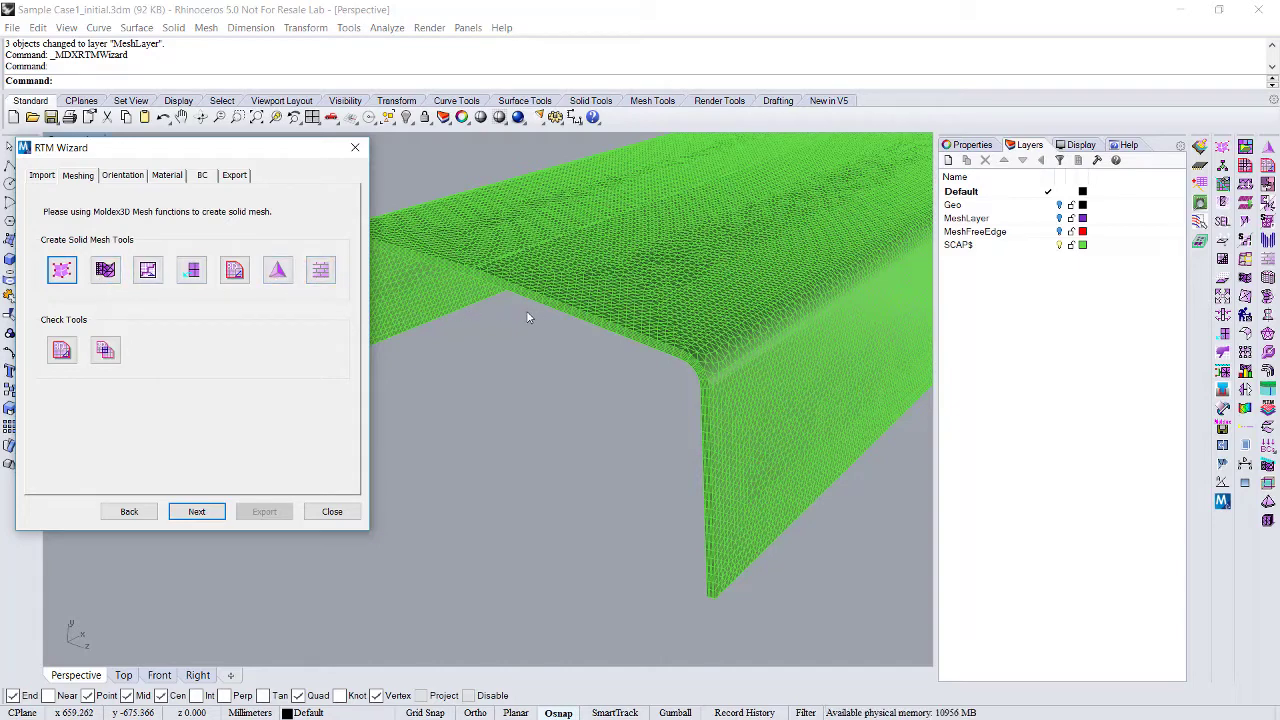
click(199, 513)
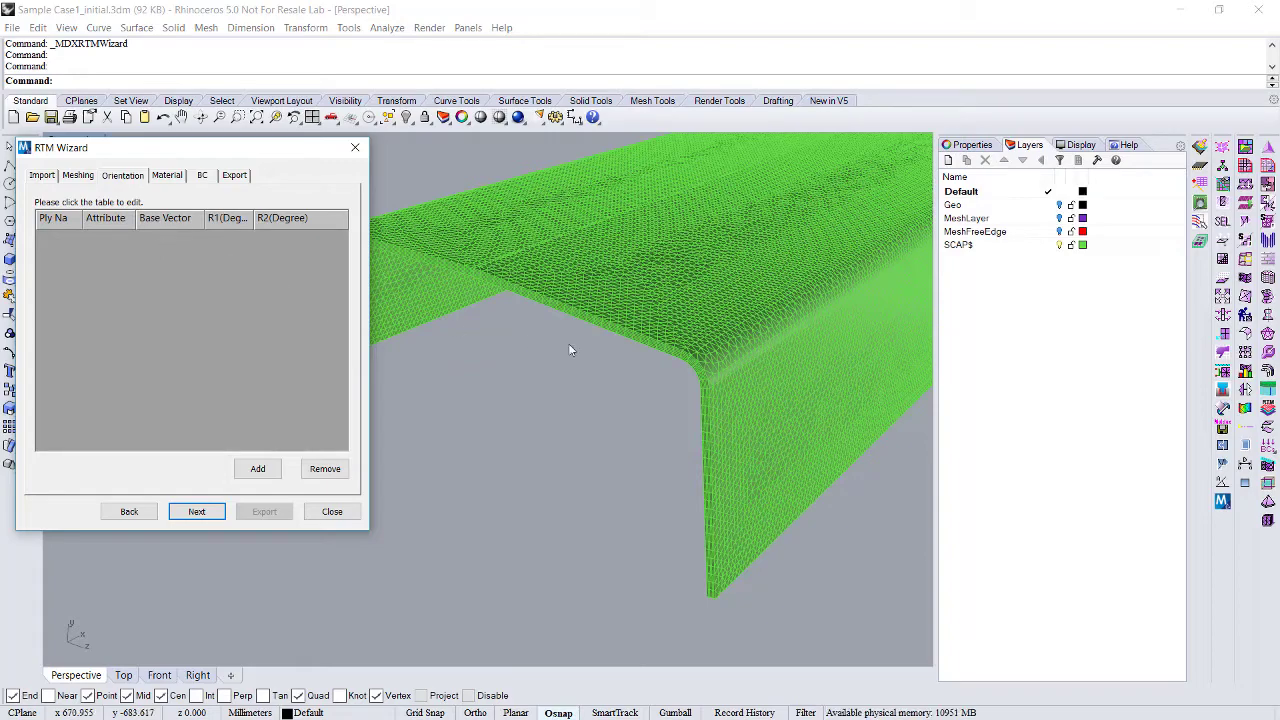
Add Ply1 to the orientation table and assign mesh-0 as its solid mesh.
click(257, 469)
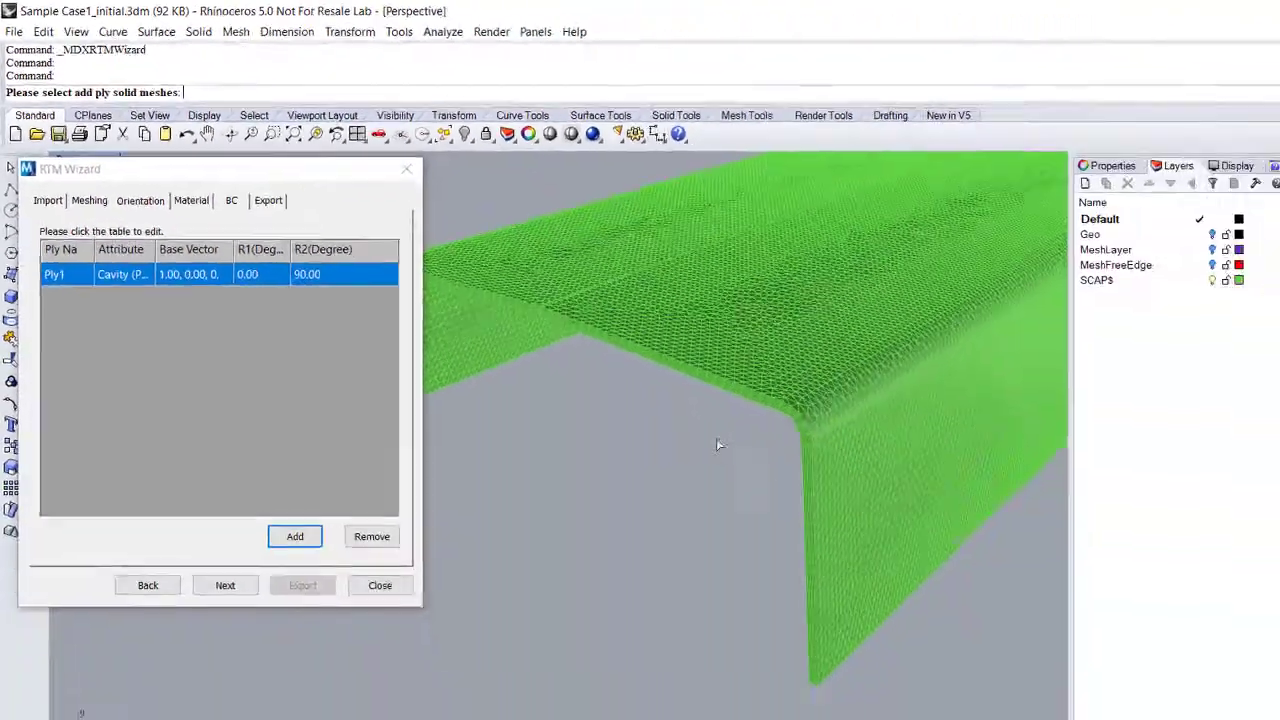
scroll(672, 423, up, 5)
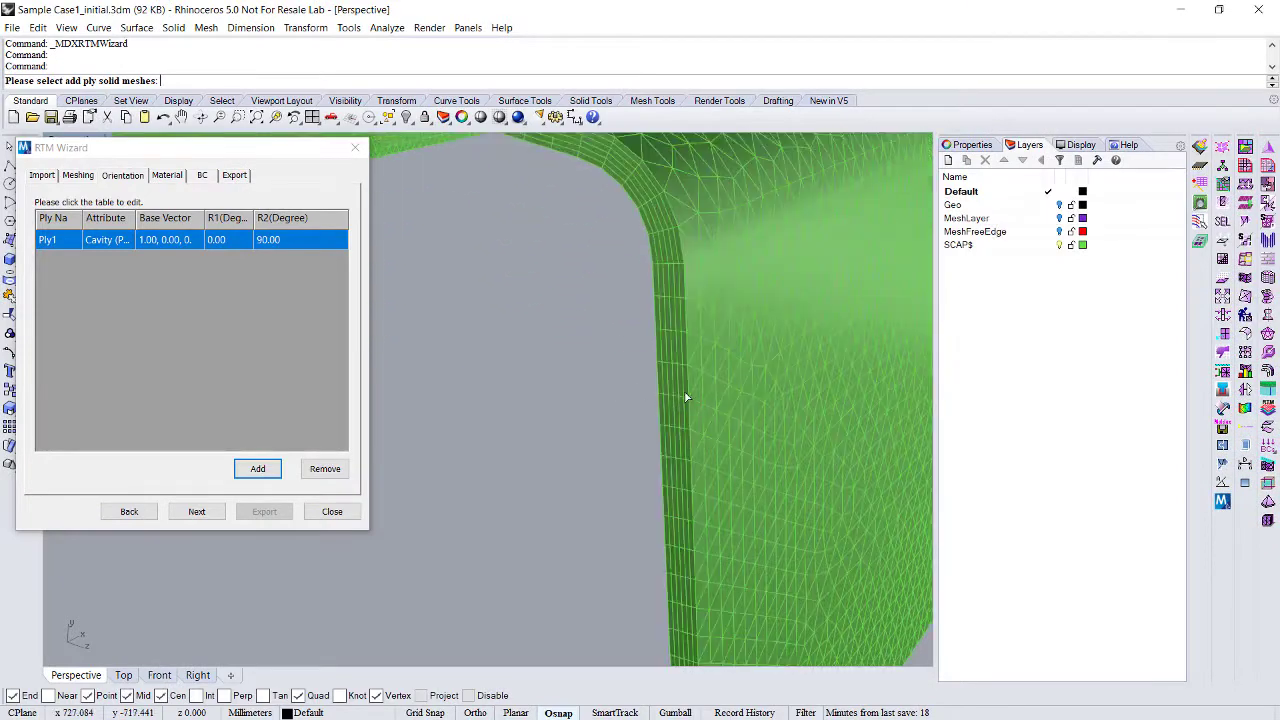
click(691, 386)
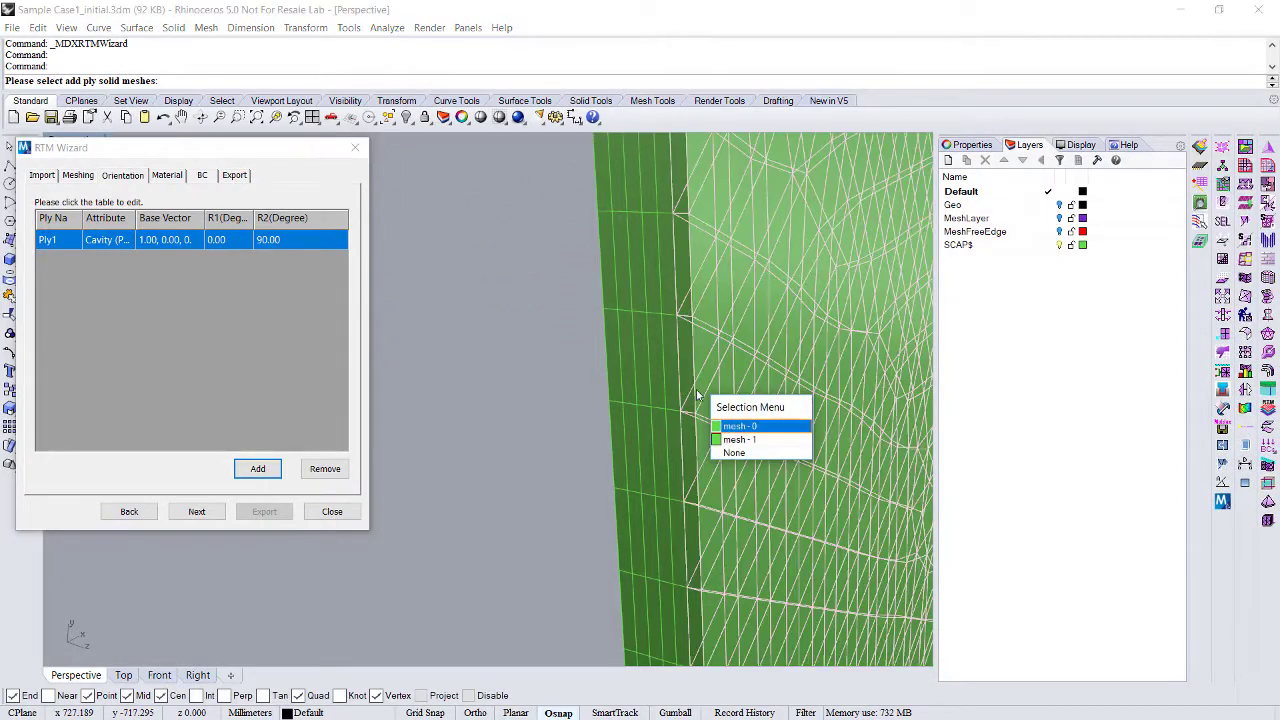
click(741, 426)
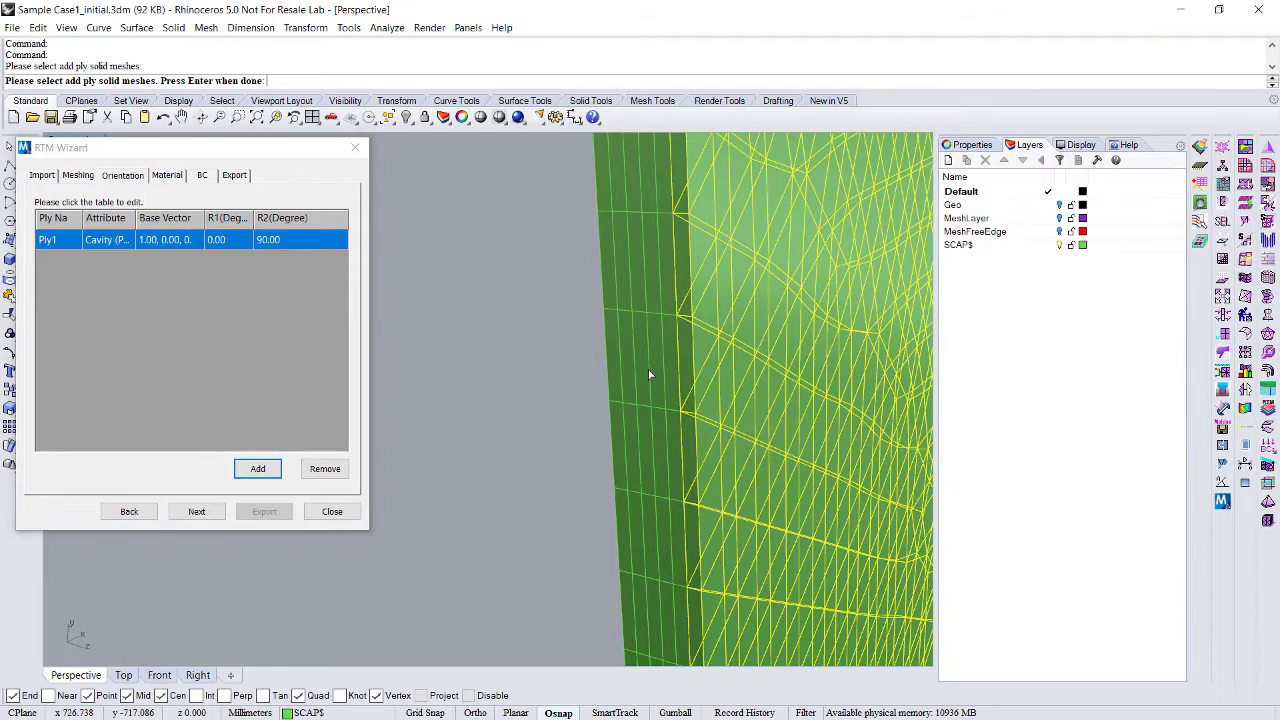
scroll(590, 340, down, 5)
right_drag(608, 345, 611, 377)
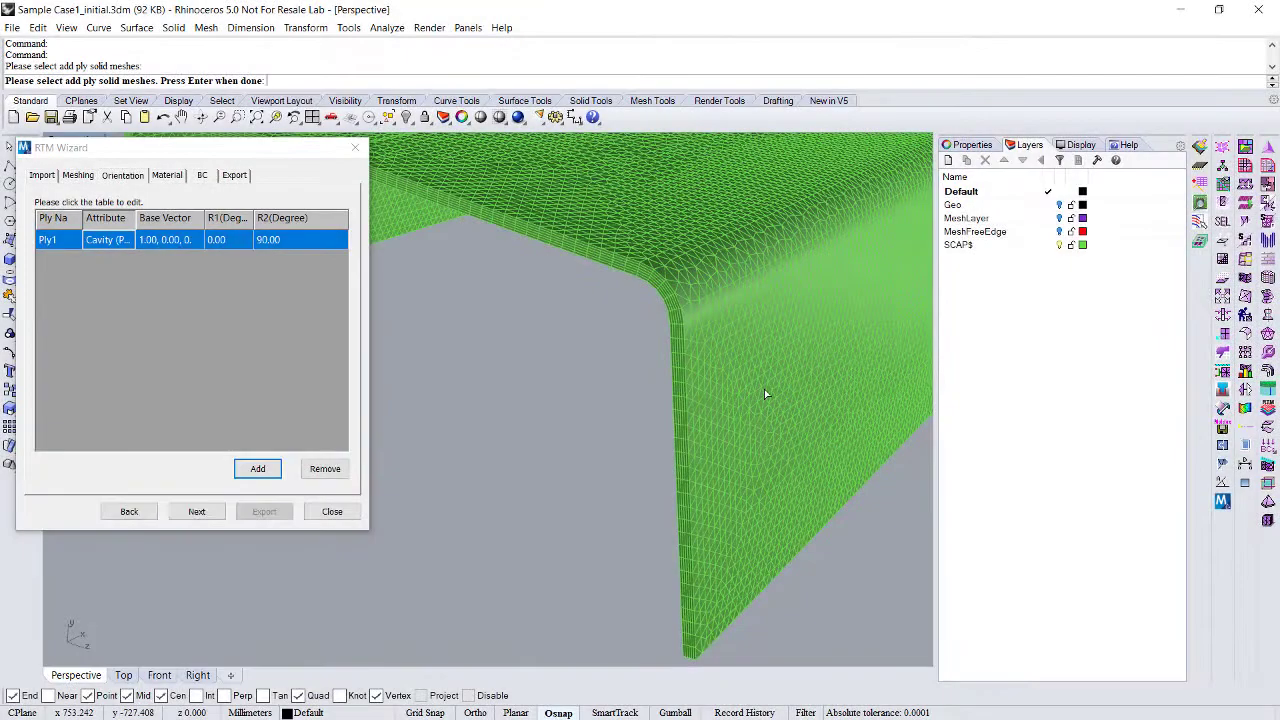
Add the second overlapping mesh to Ply1 and auto-define its base surface mesh.
scroll(634, 335, up, 3)
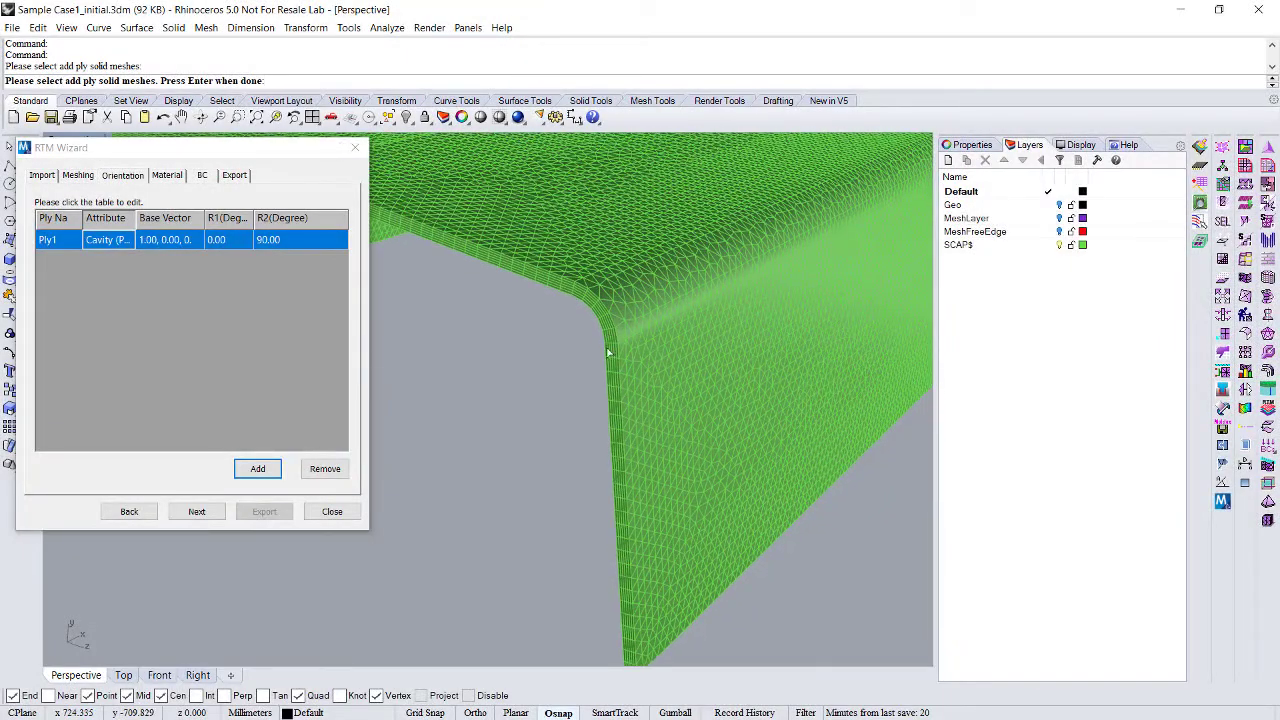
click(636, 358)
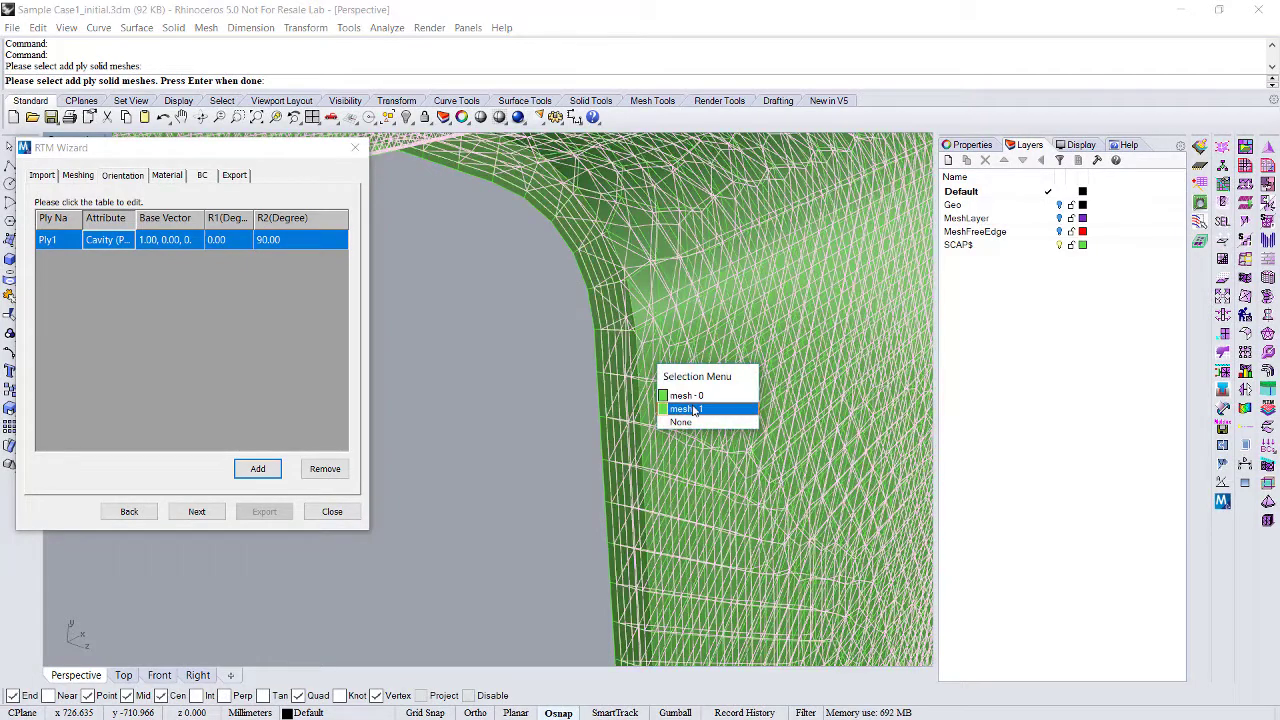
click(692, 400)
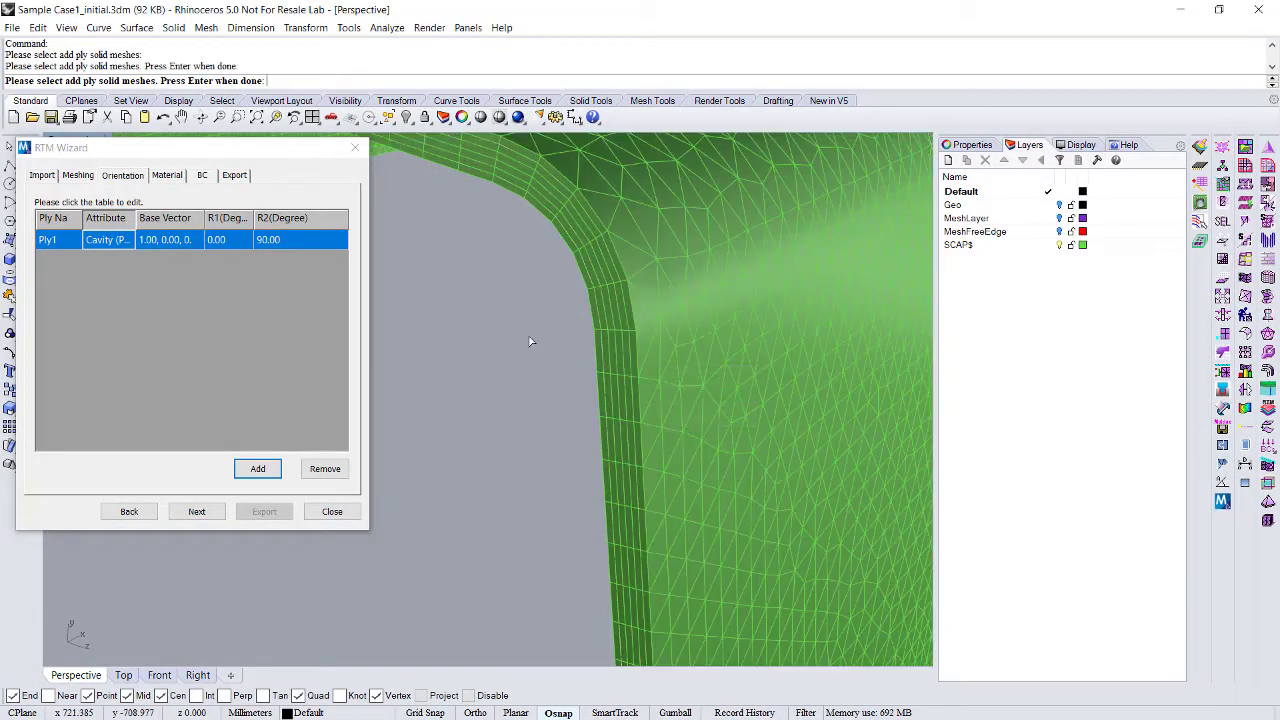
key(Return)
scroll(518, 342, down, 5)
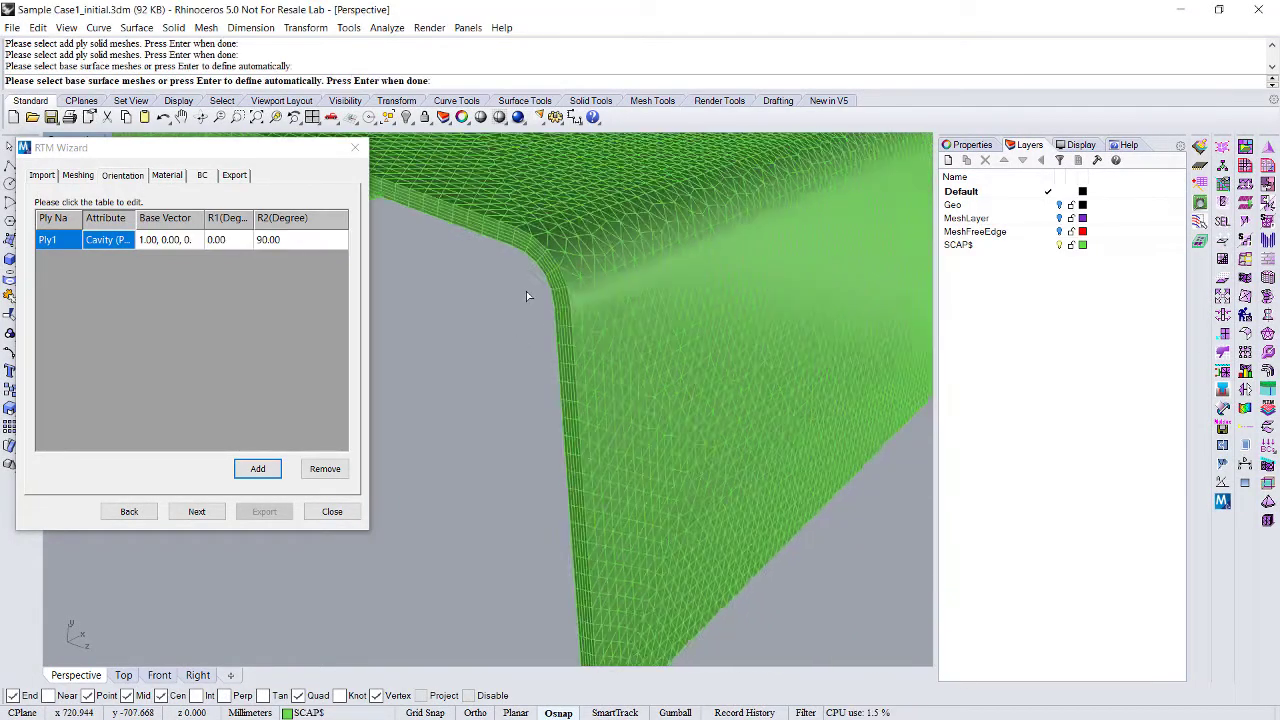
click(239, 242)
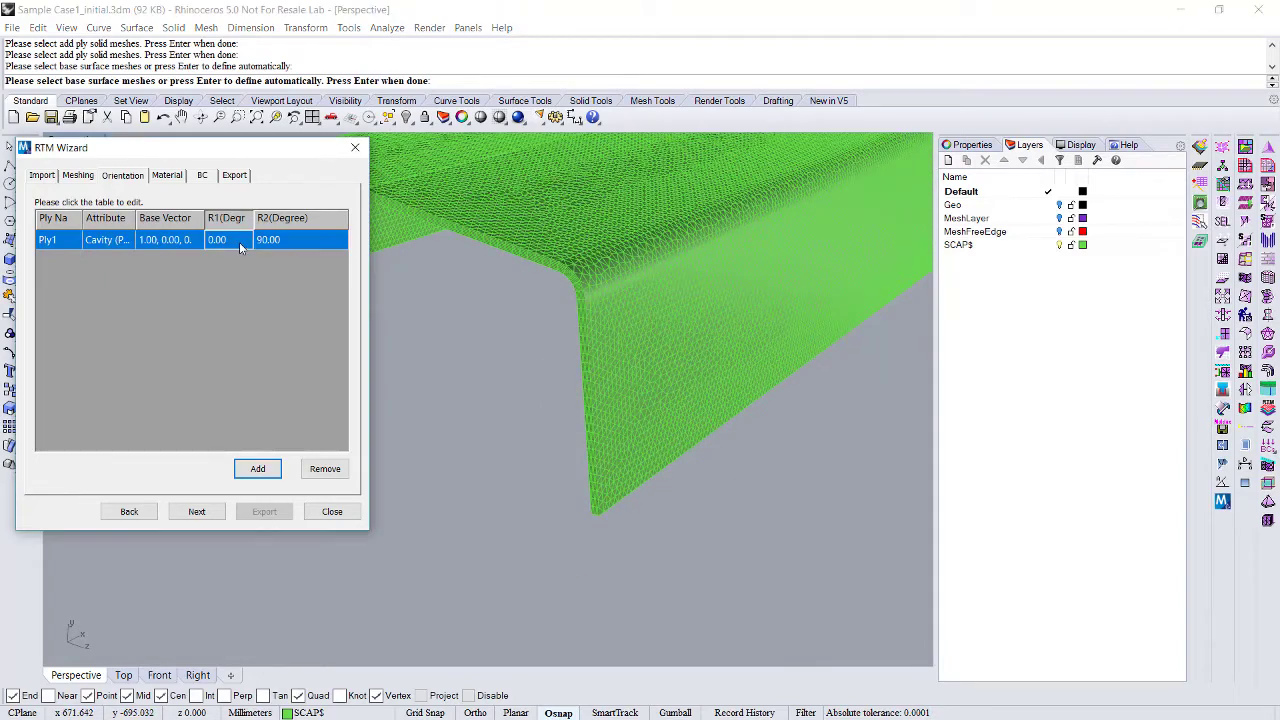
key(Return)
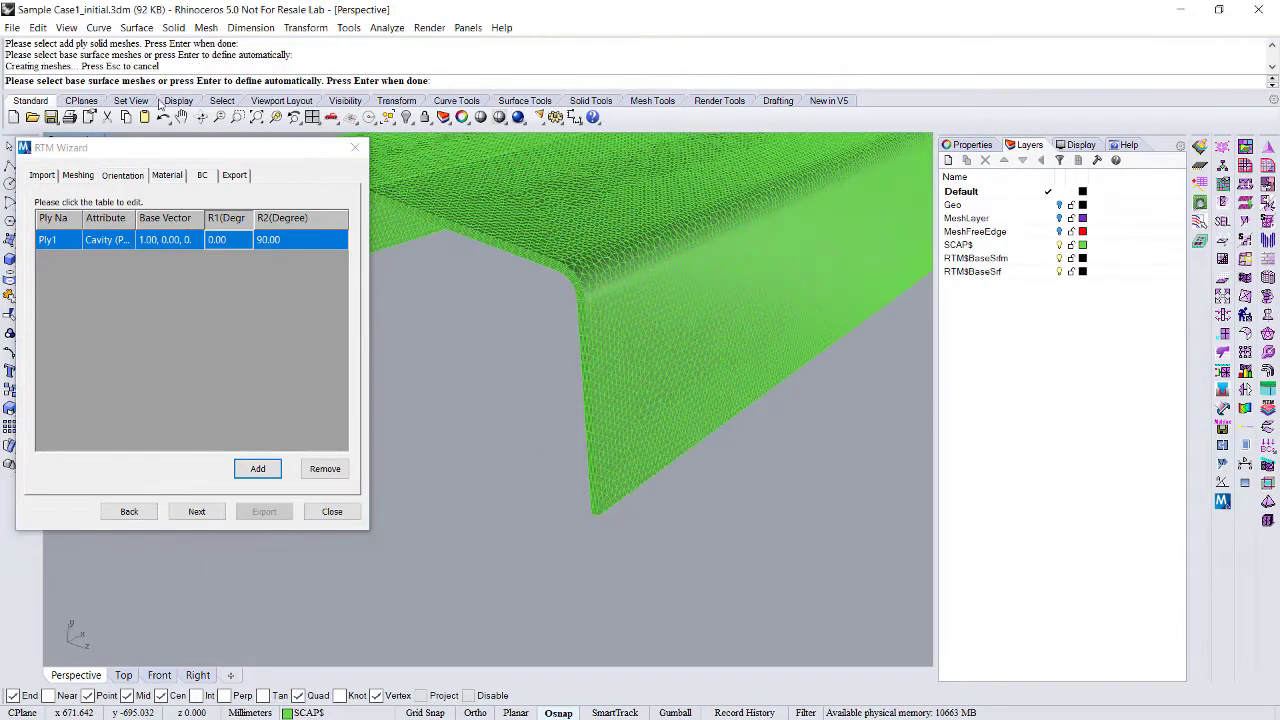
Zoom and orbit to the base strip, then accept automatic base-surface definition for Ply1.
right_drag(568, 268, 564, 383)
scroll(564, 383, down, 5)
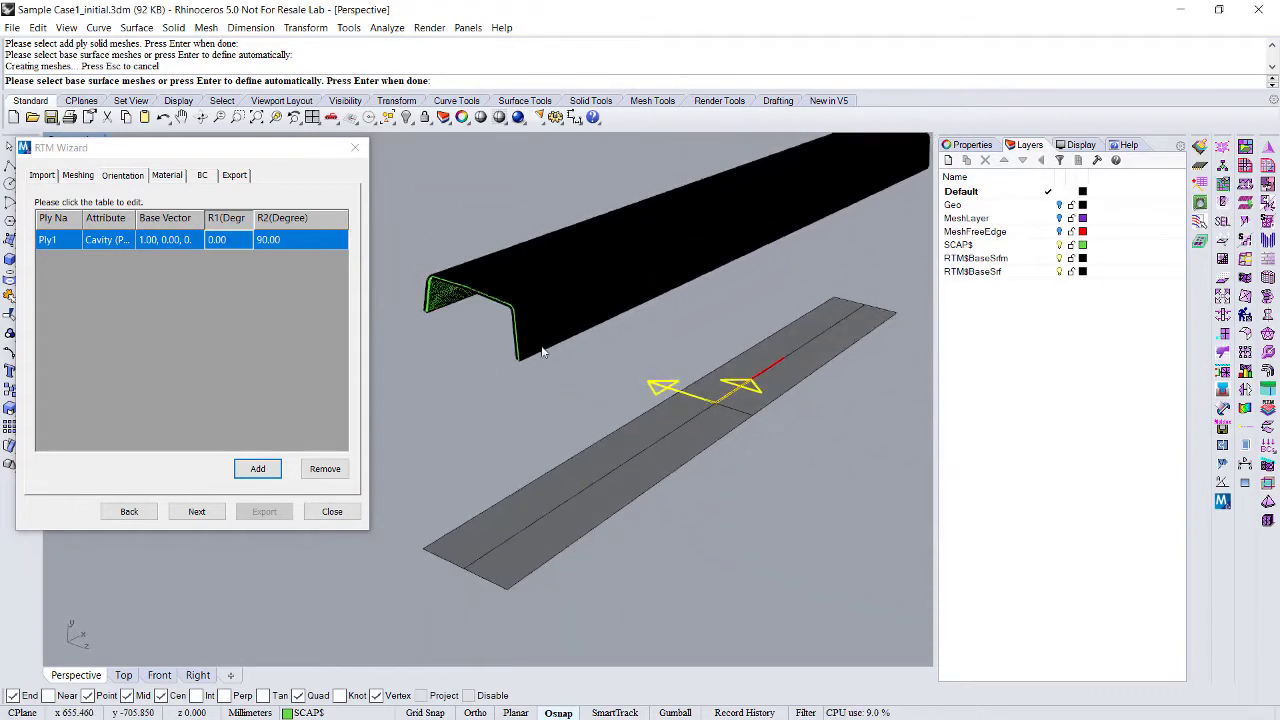
scroll(740, 385, up, 4)
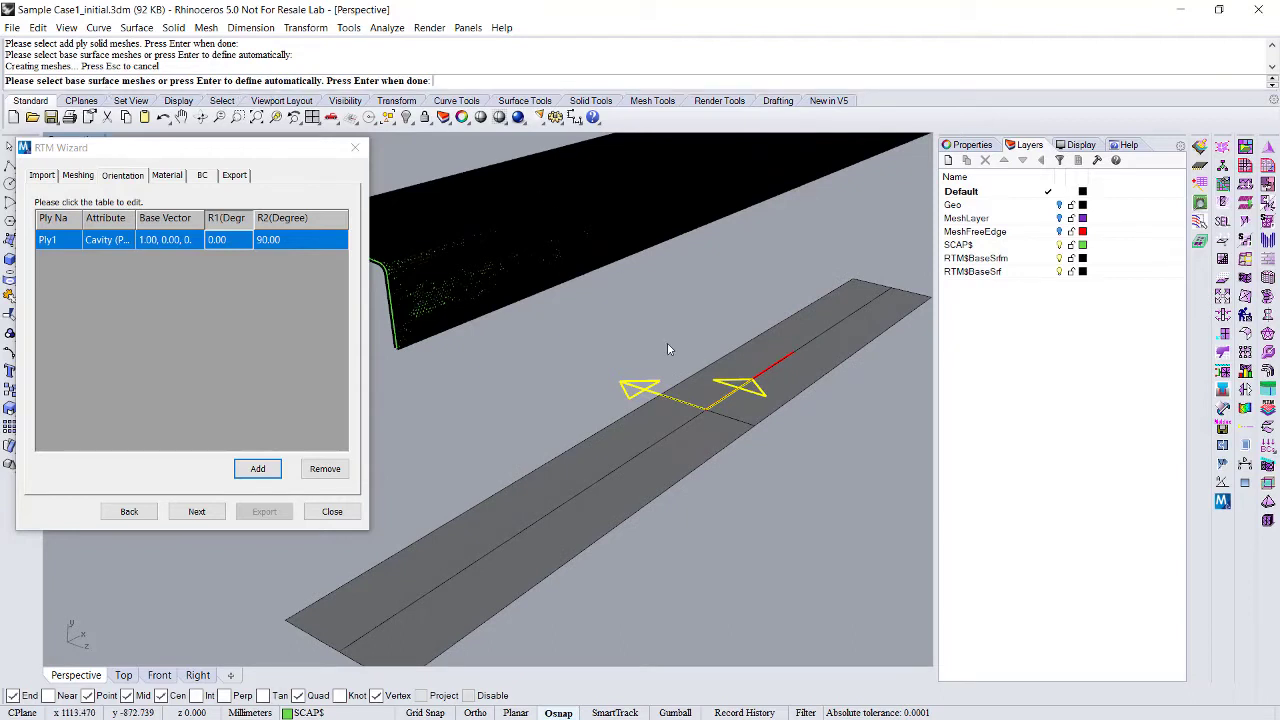
scroll(667, 342, down, 3)
scroll(640, 343, down, 1)
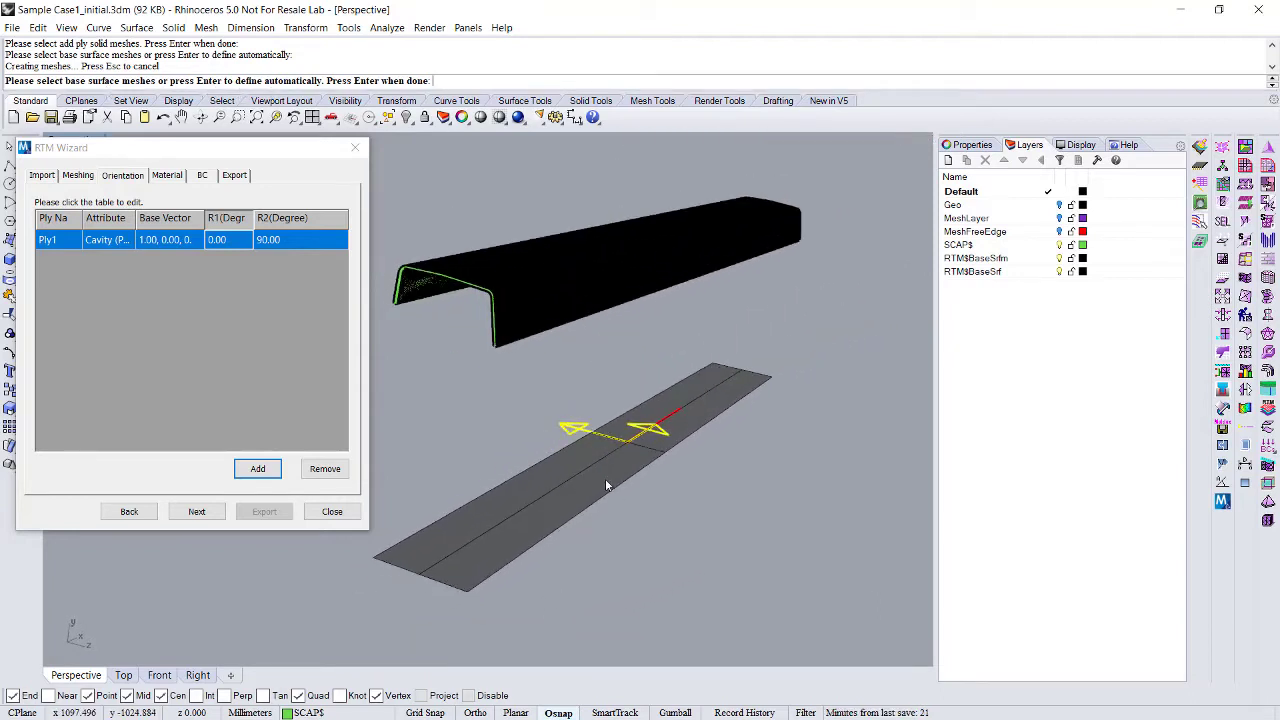
right_drag(668, 397, 694, 365)
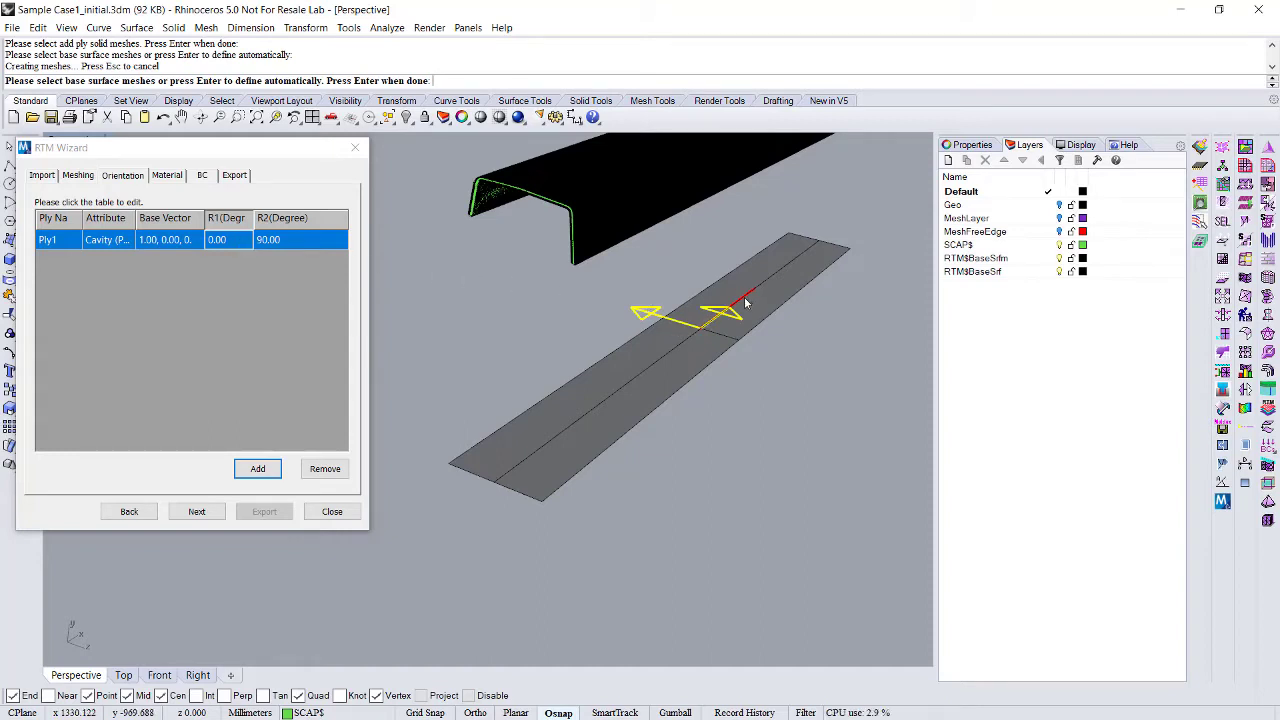
scroll(713, 318, up, 3)
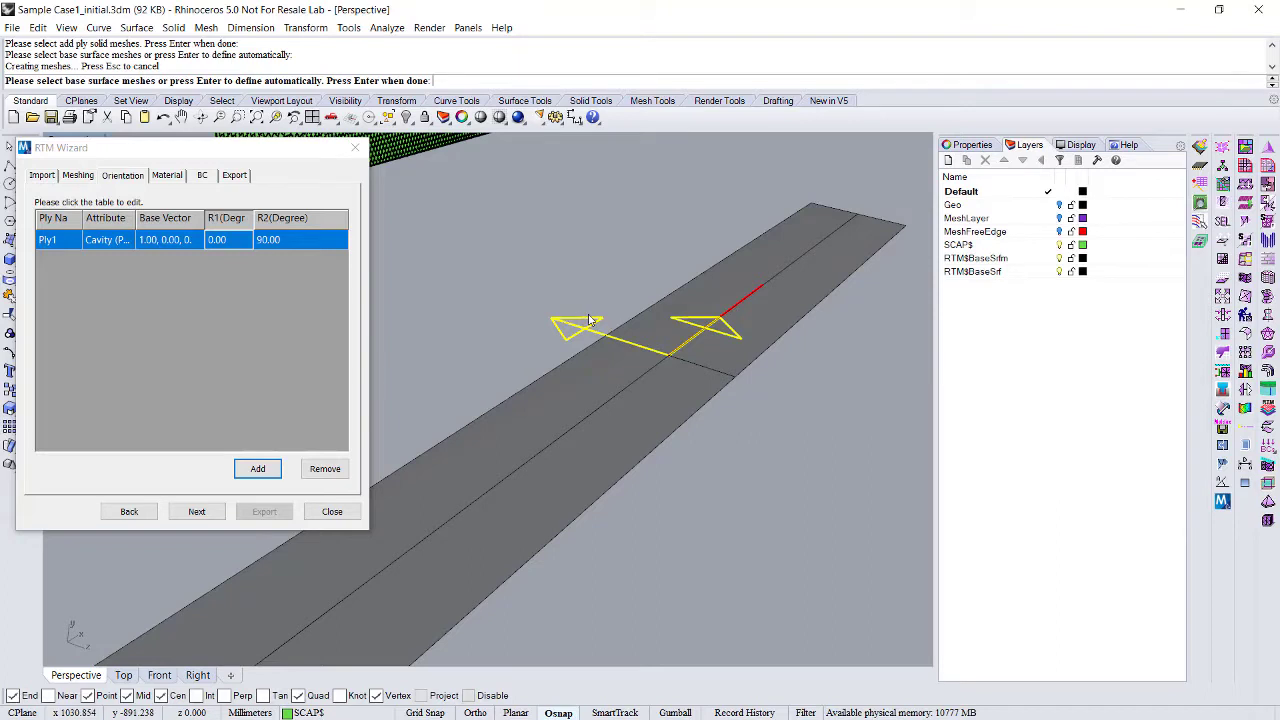
key(Return)
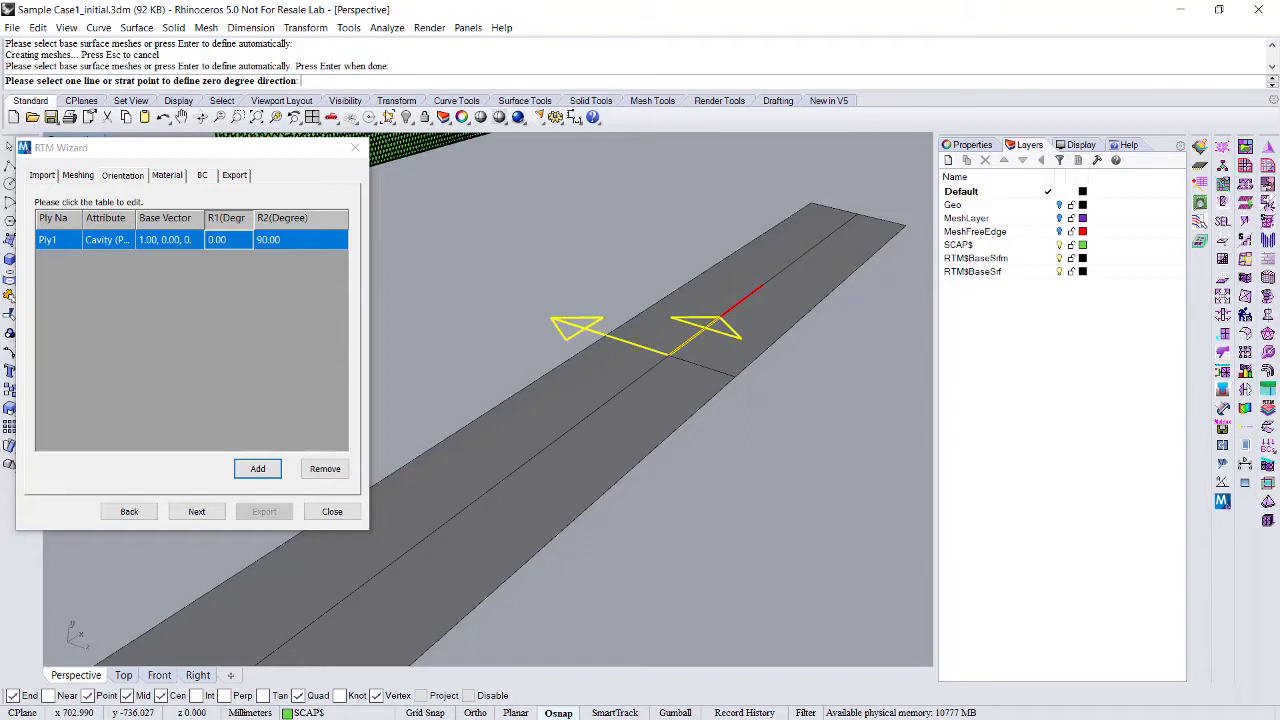
Pick the red line as Ply1's zero-degree direction.
click(744, 306)
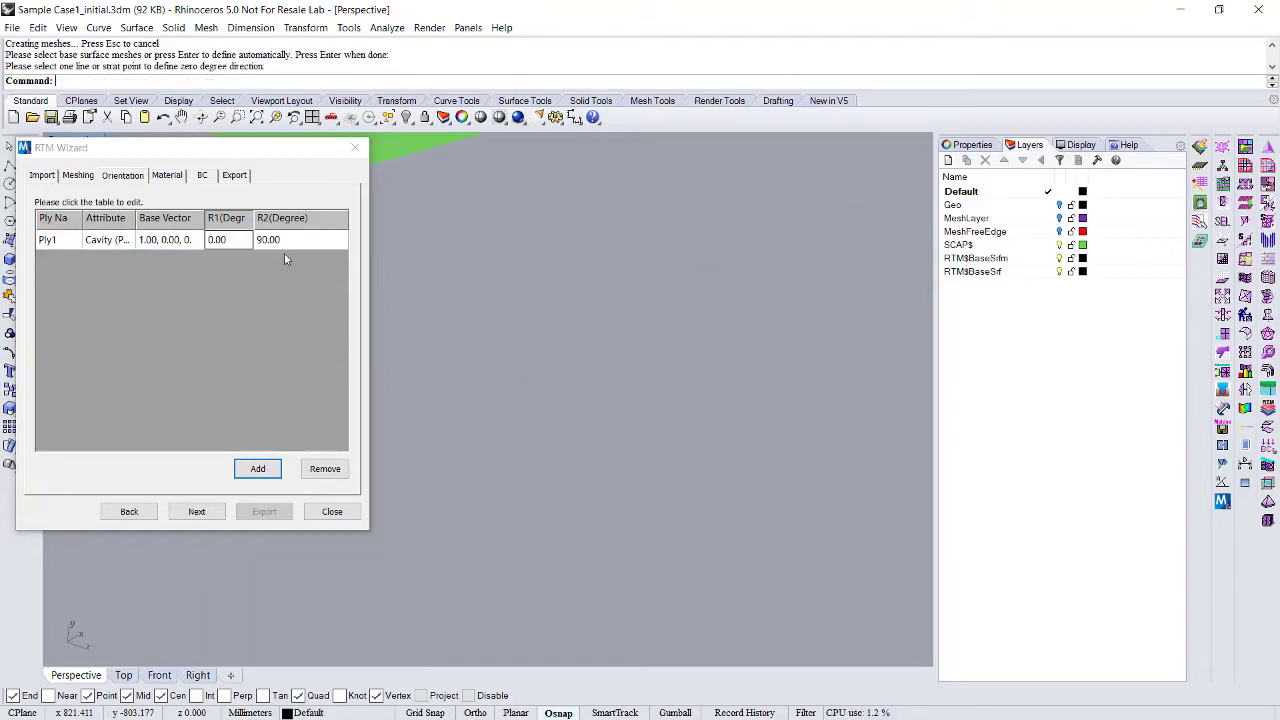
scroll(610, 370, down, 5)
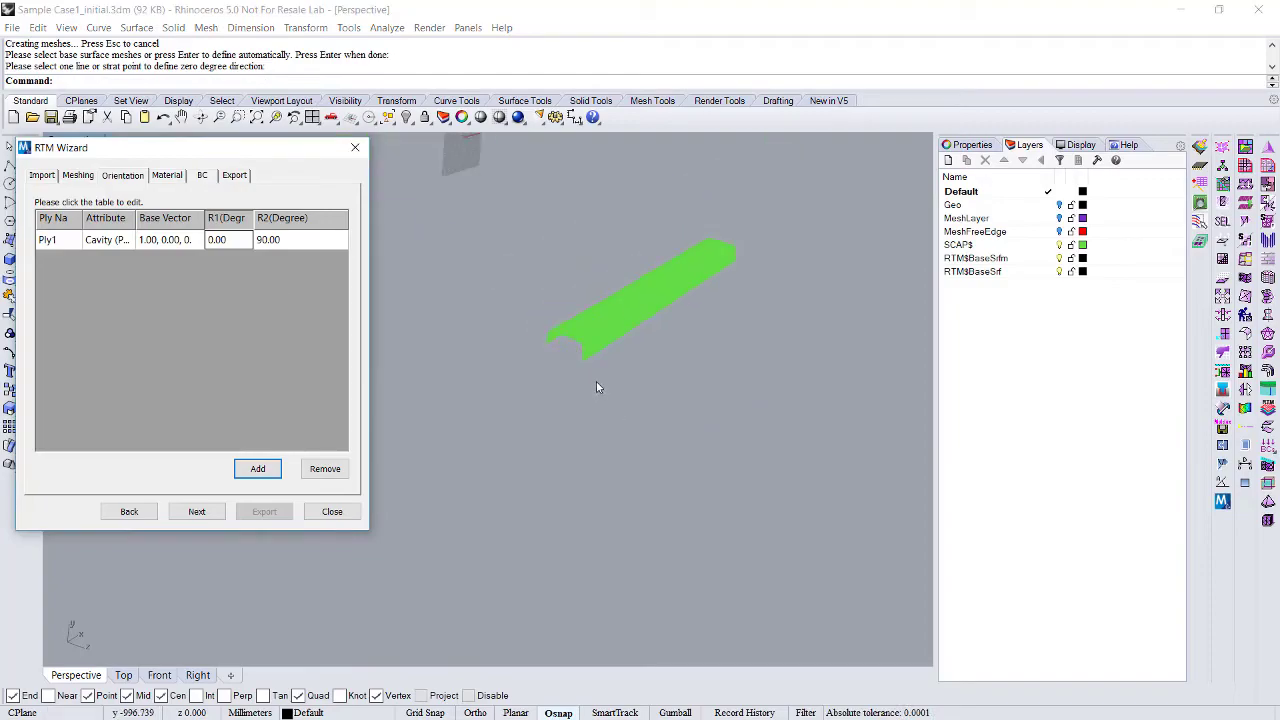
scroll(598, 360, up, 4)
scroll(632, 388, up, 8)
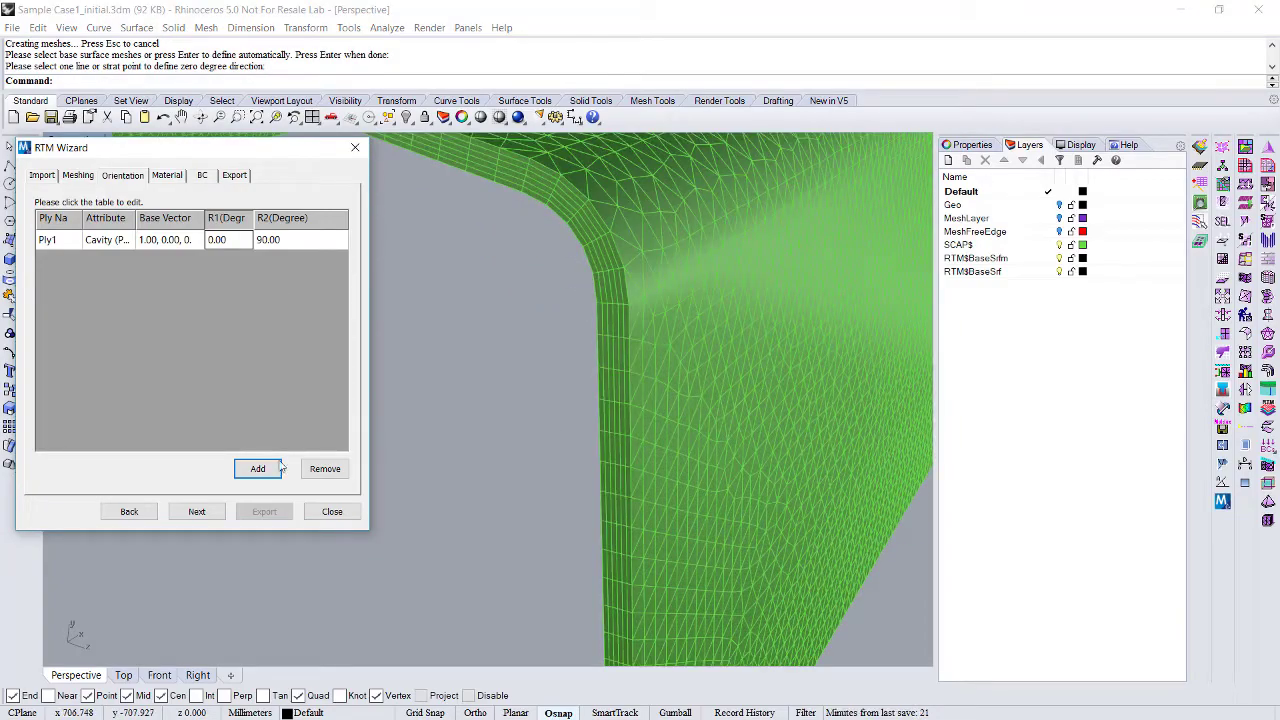
Add Ply2 with R1 angle 45 and R2 angle -45.
click(251, 472)
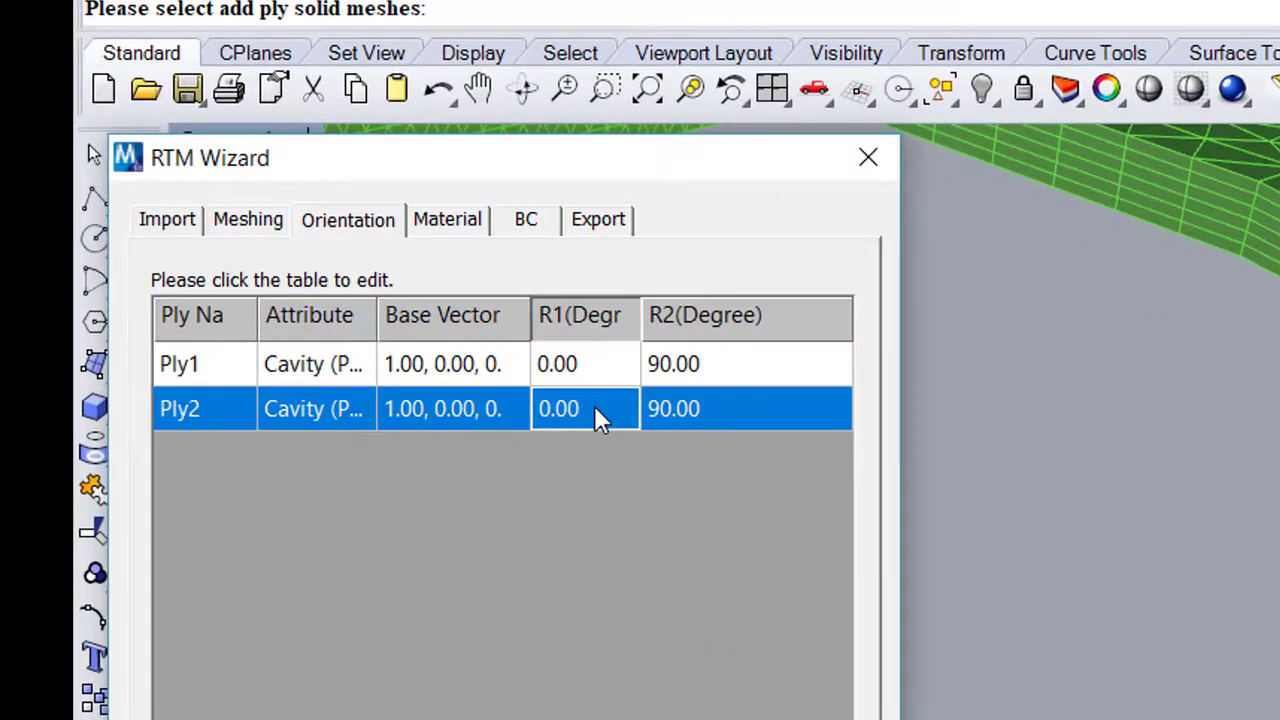
click(236, 260)
drag(594, 407, 533, 412)
text(45)
click(695, 418)
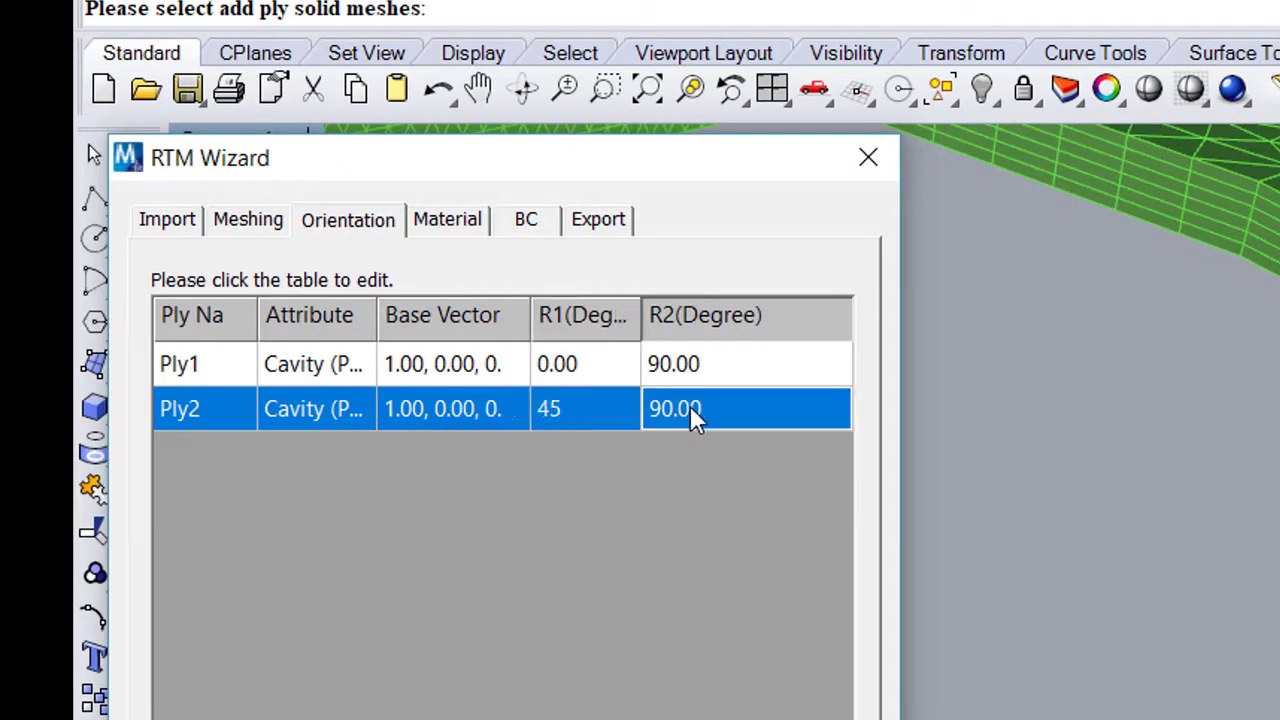
text(-4)
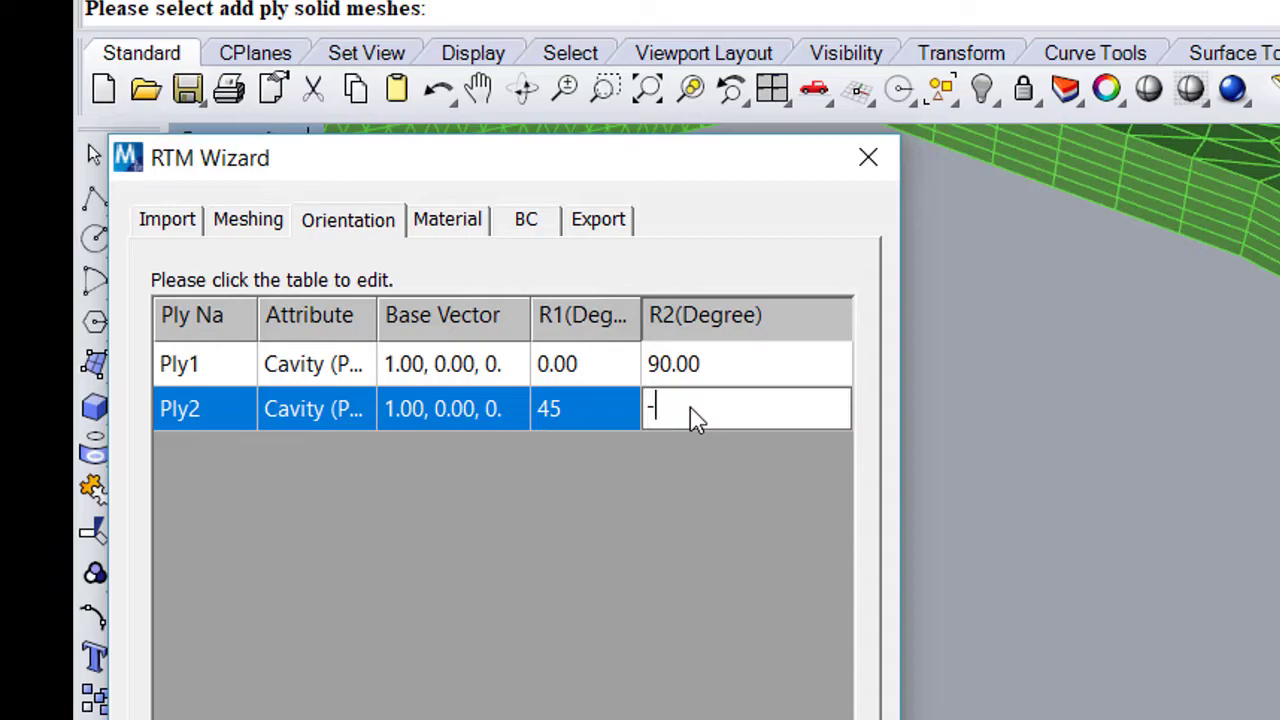
text(5)
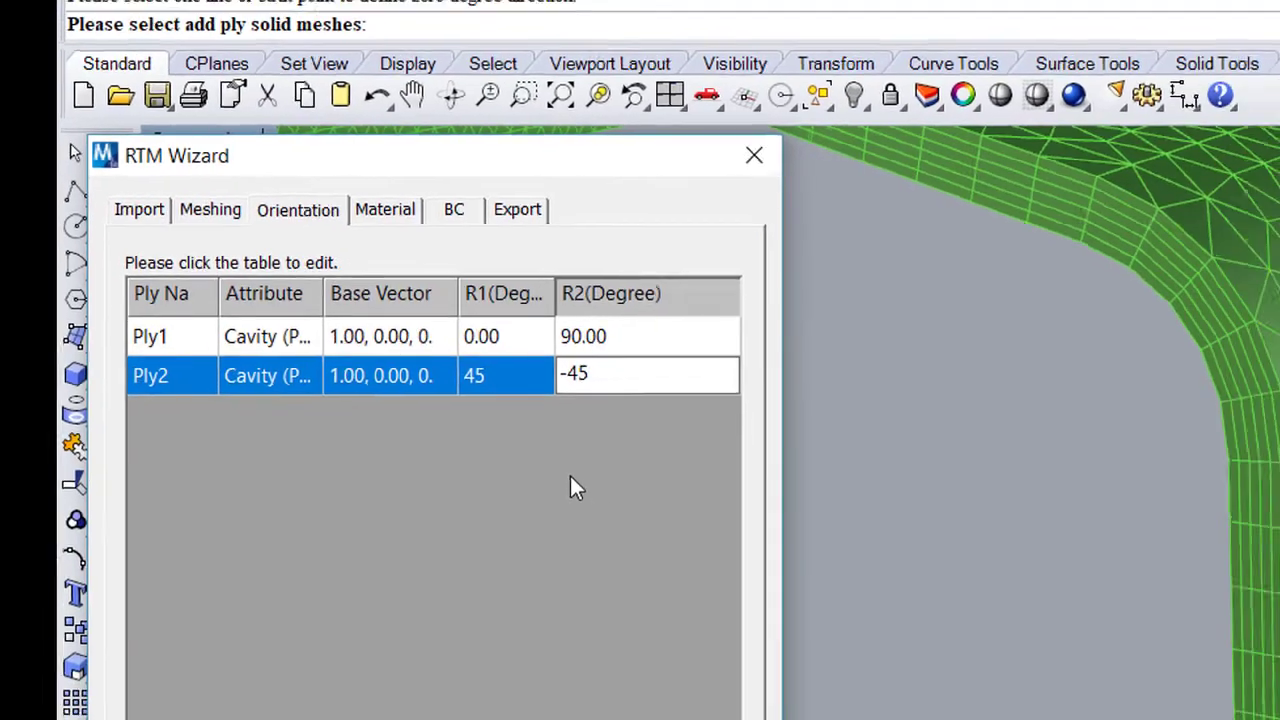
key(Return)
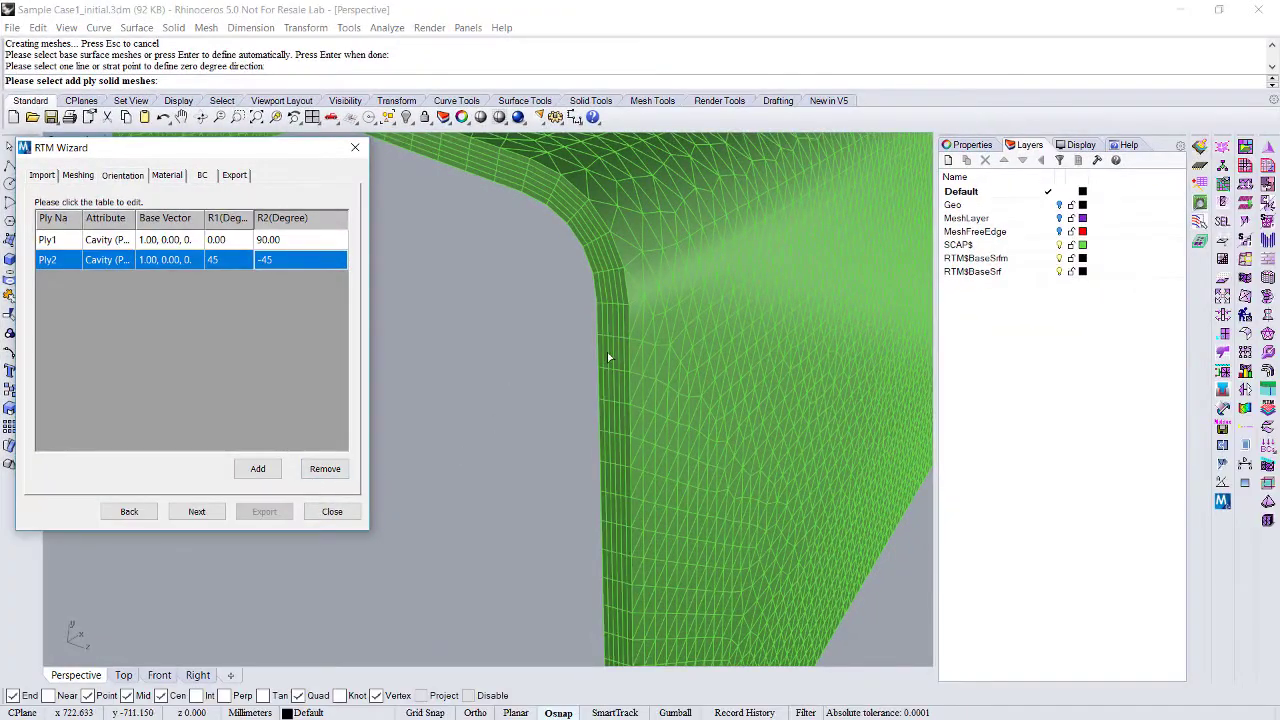
Assign the channel solid mesh to Ply2 and auto-define its base surface mesh.
click(613, 345)
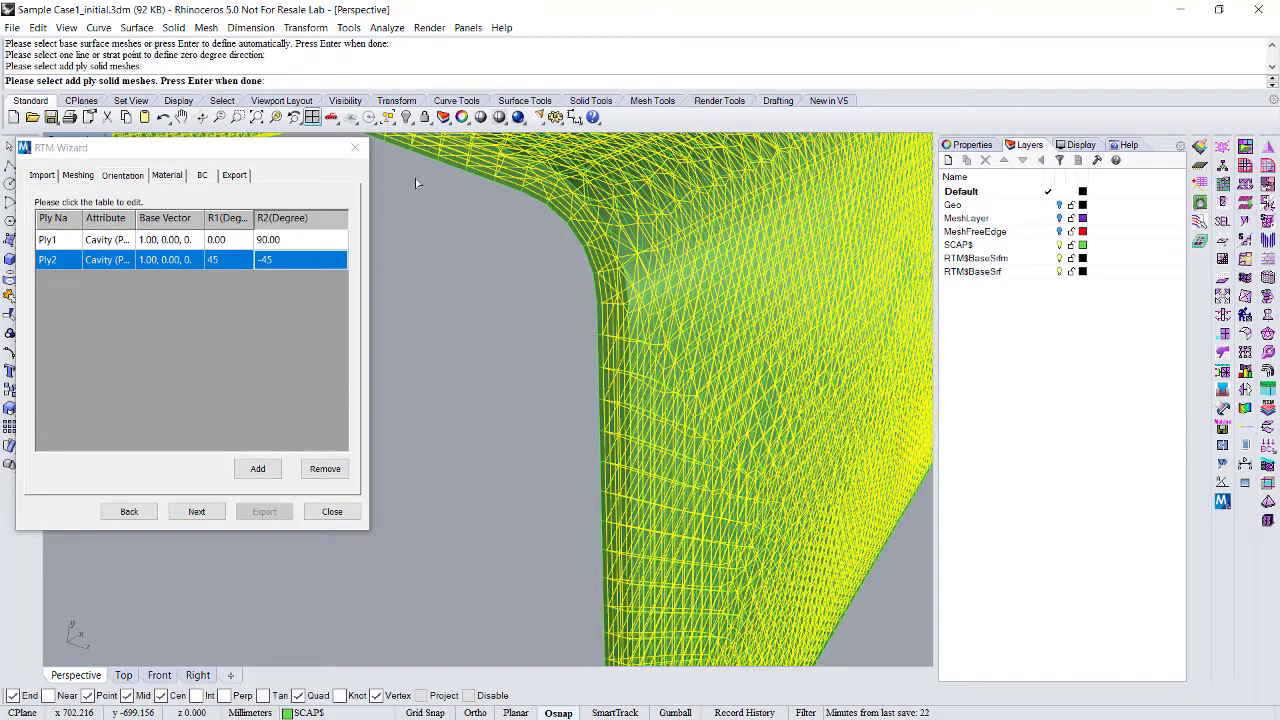
key(Return)
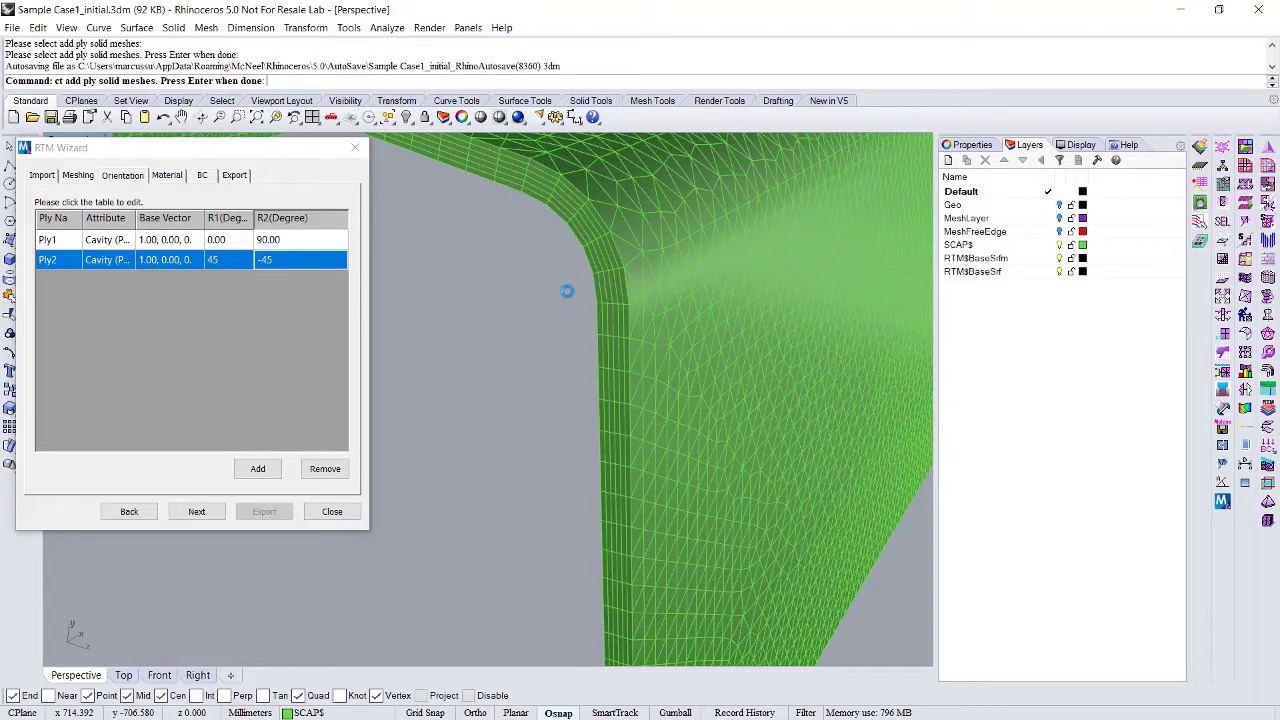
scroll(684, 260, down, 5)
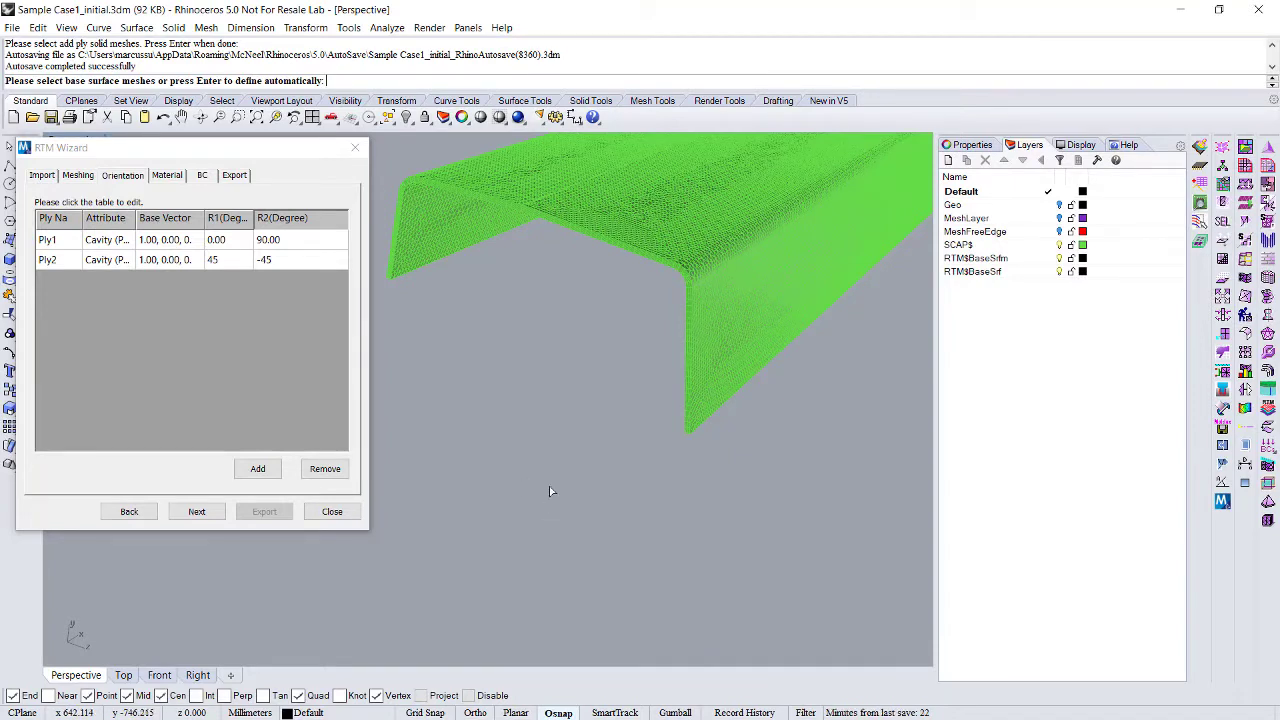
key(Return)
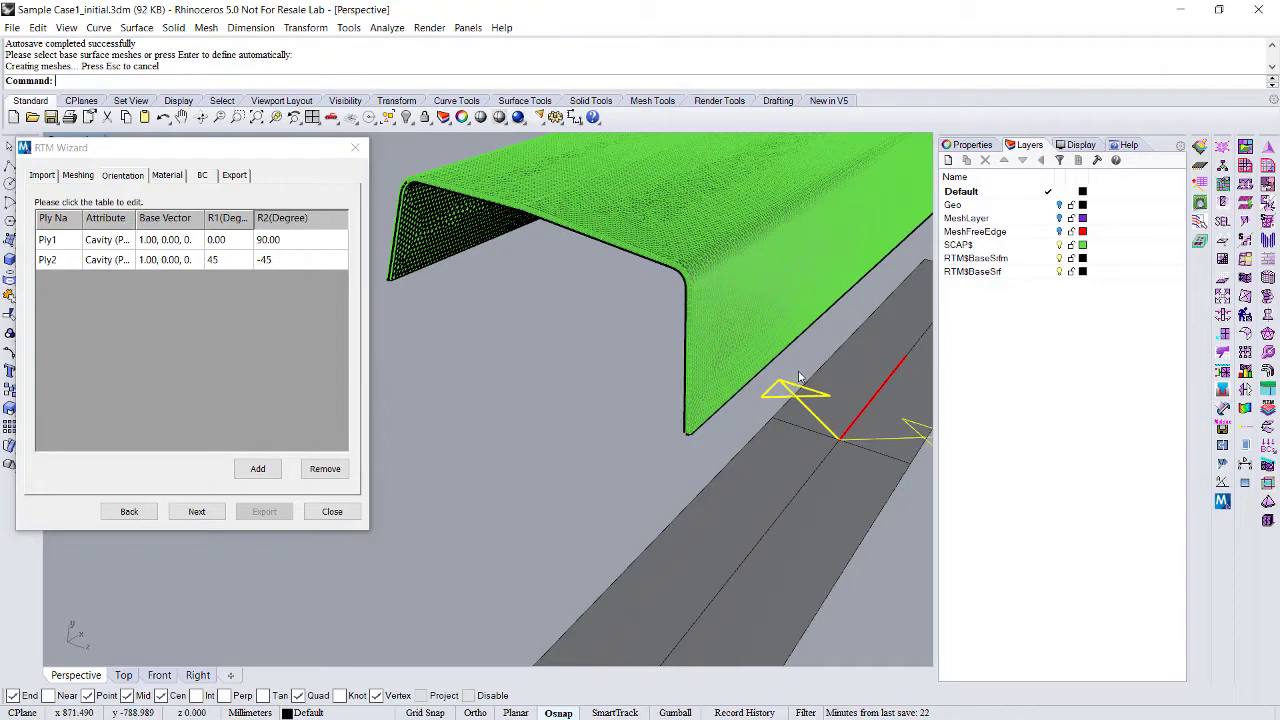
right_drag(826, 371, 850, 380)
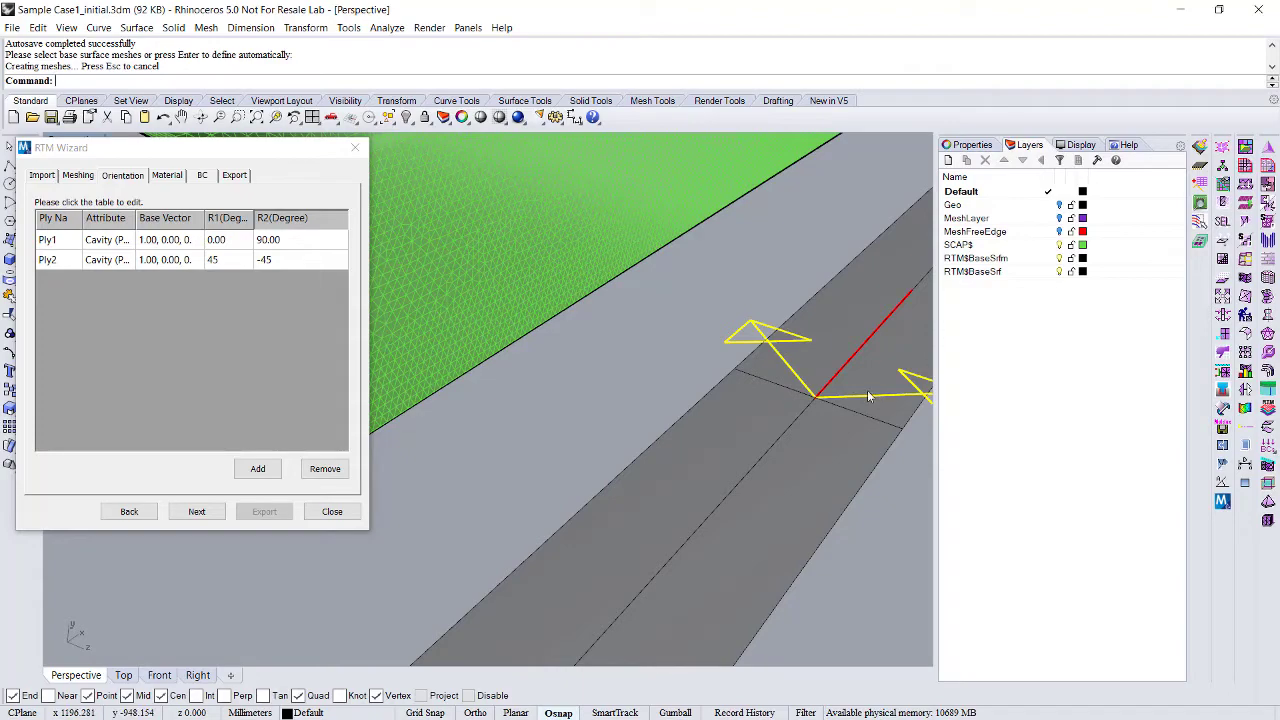
scroll(794, 391, down, 5)
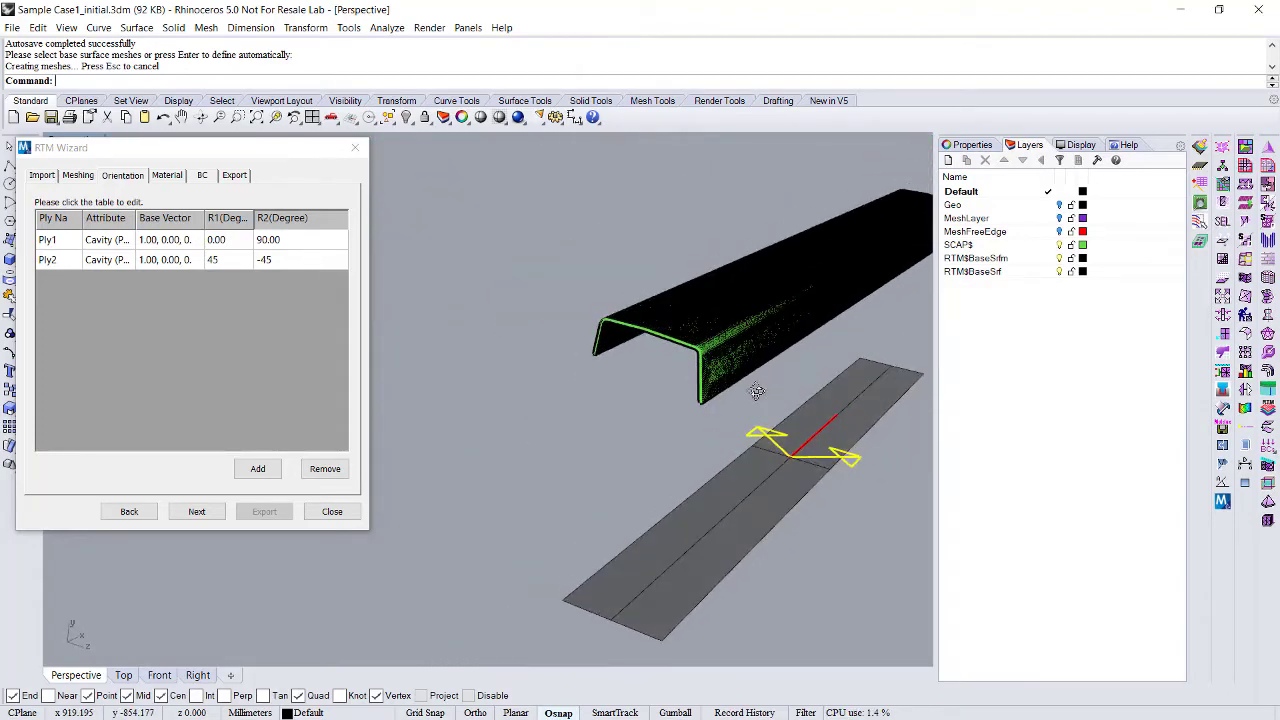
scroll(755, 403, up, 10)
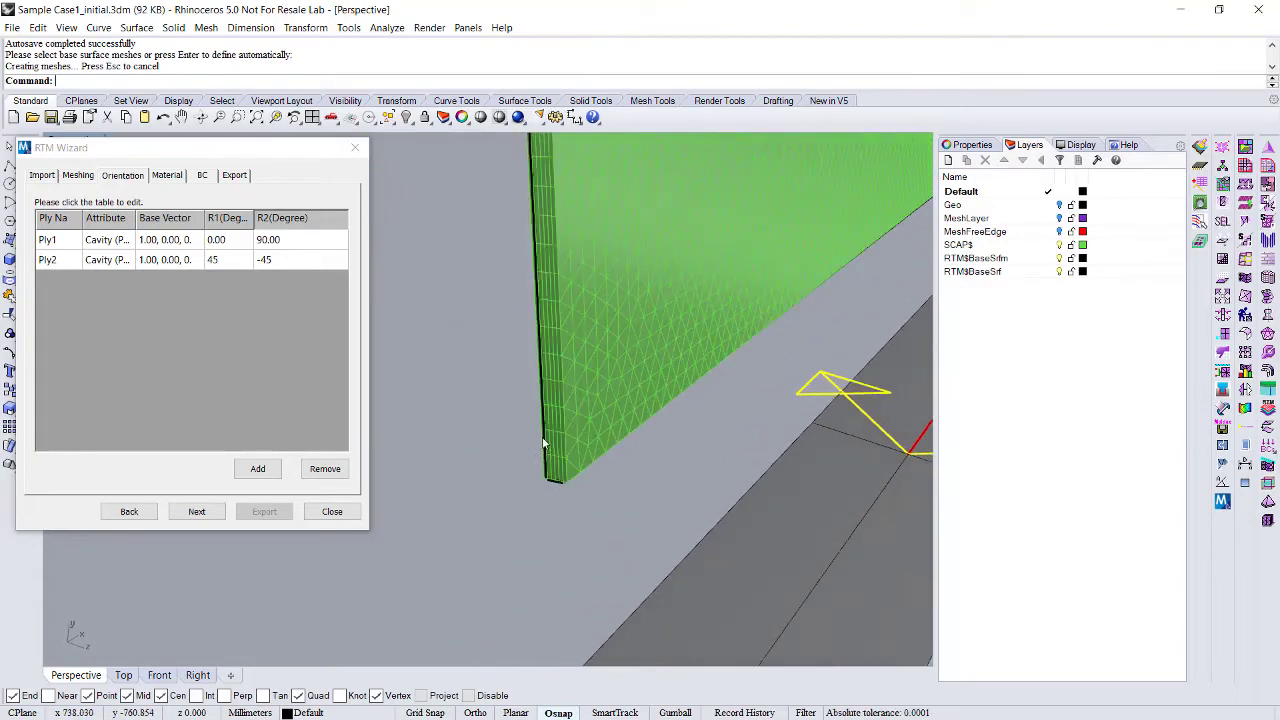
scroll(535, 457, up, 5)
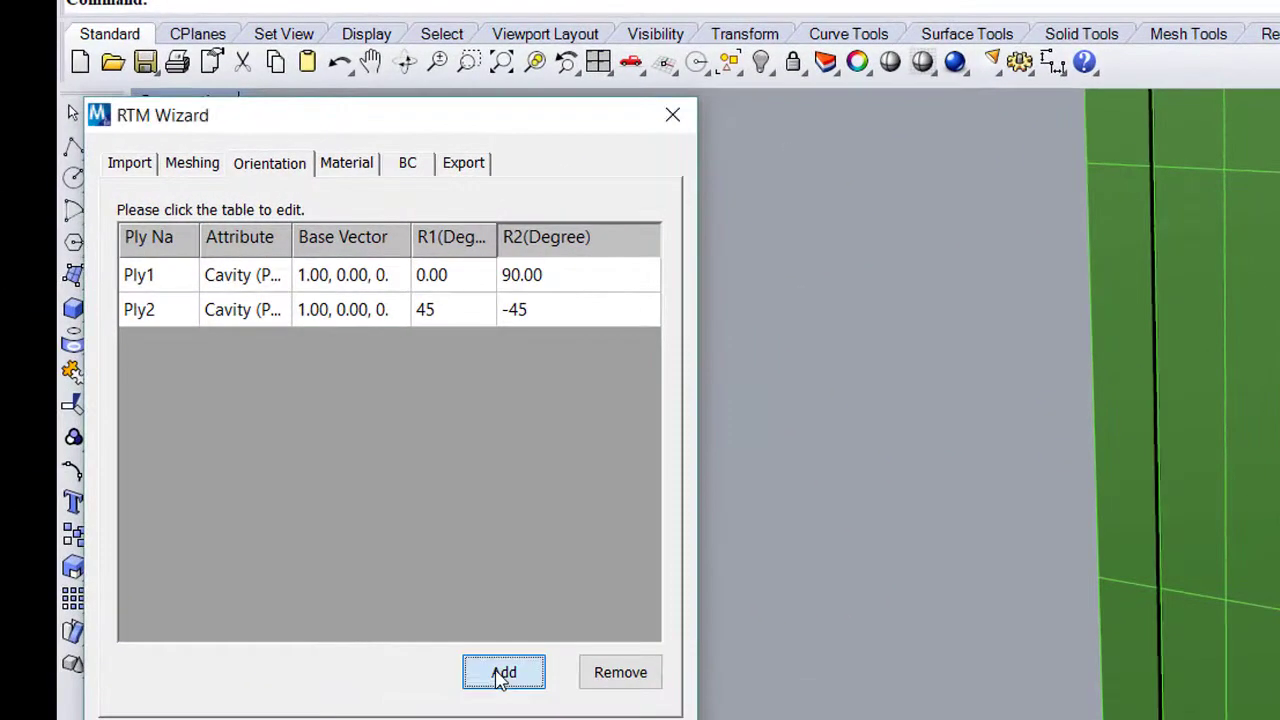
Add Ply3 and change its R1 angle from 45 to 0.
click(449, 627)
click(396, 330)
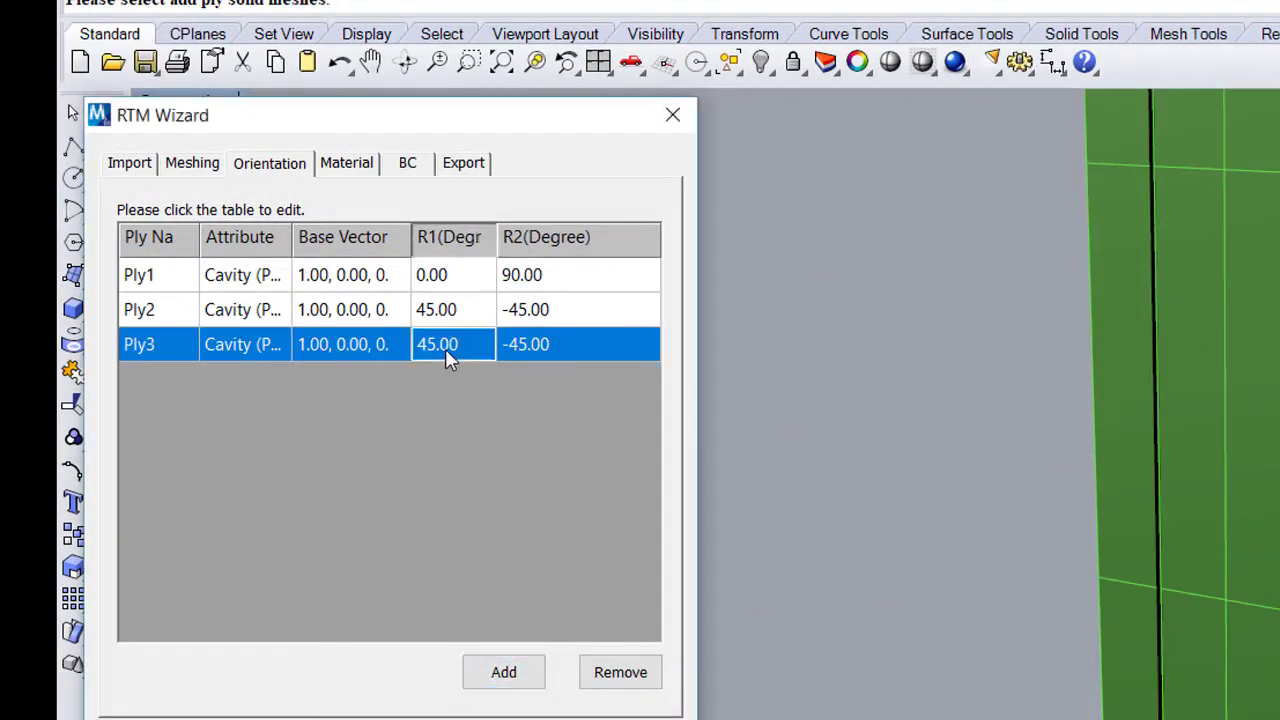
double_click(476, 348)
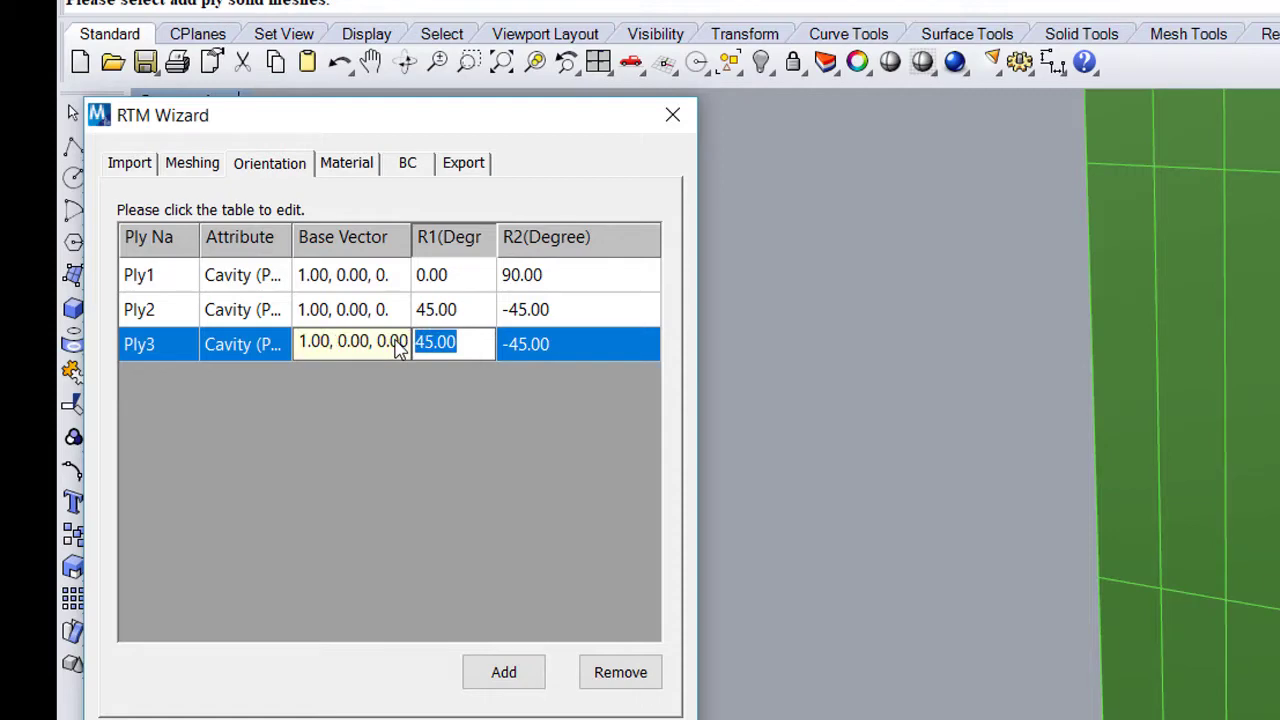
text(0)
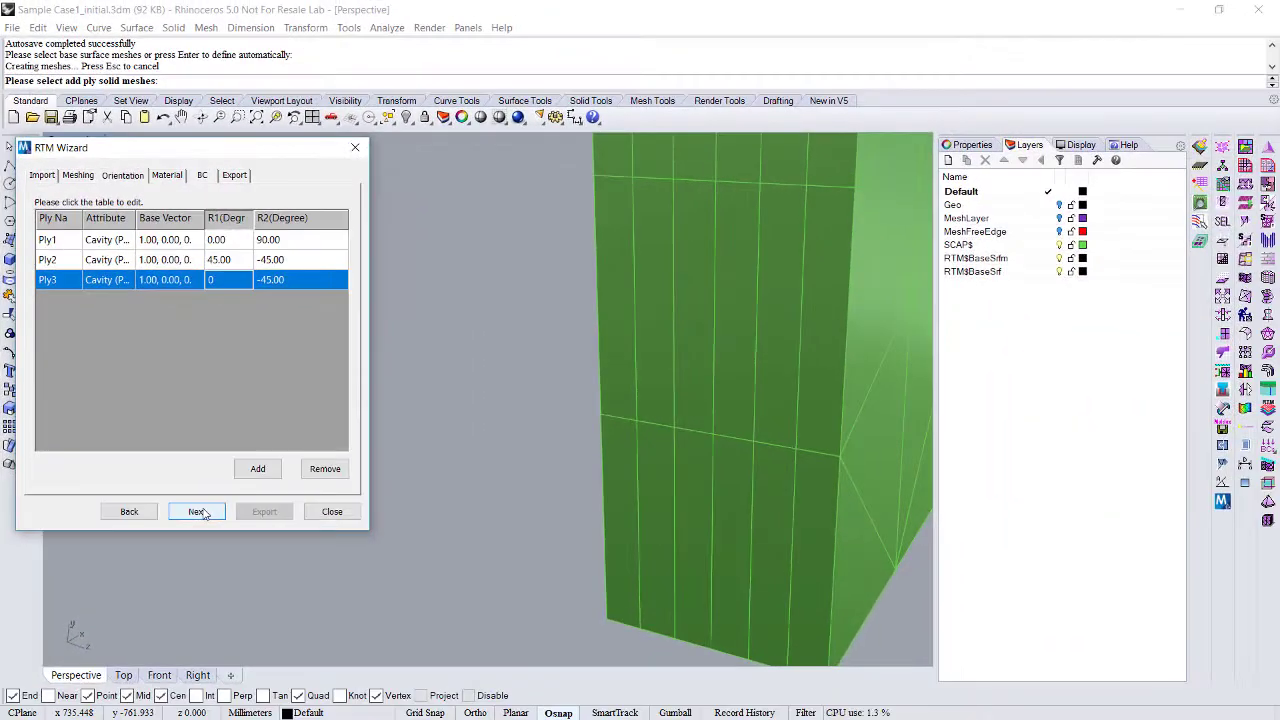
Assign Ply3's solid mesh and auto-define its base surface mesh.
click(616, 456)
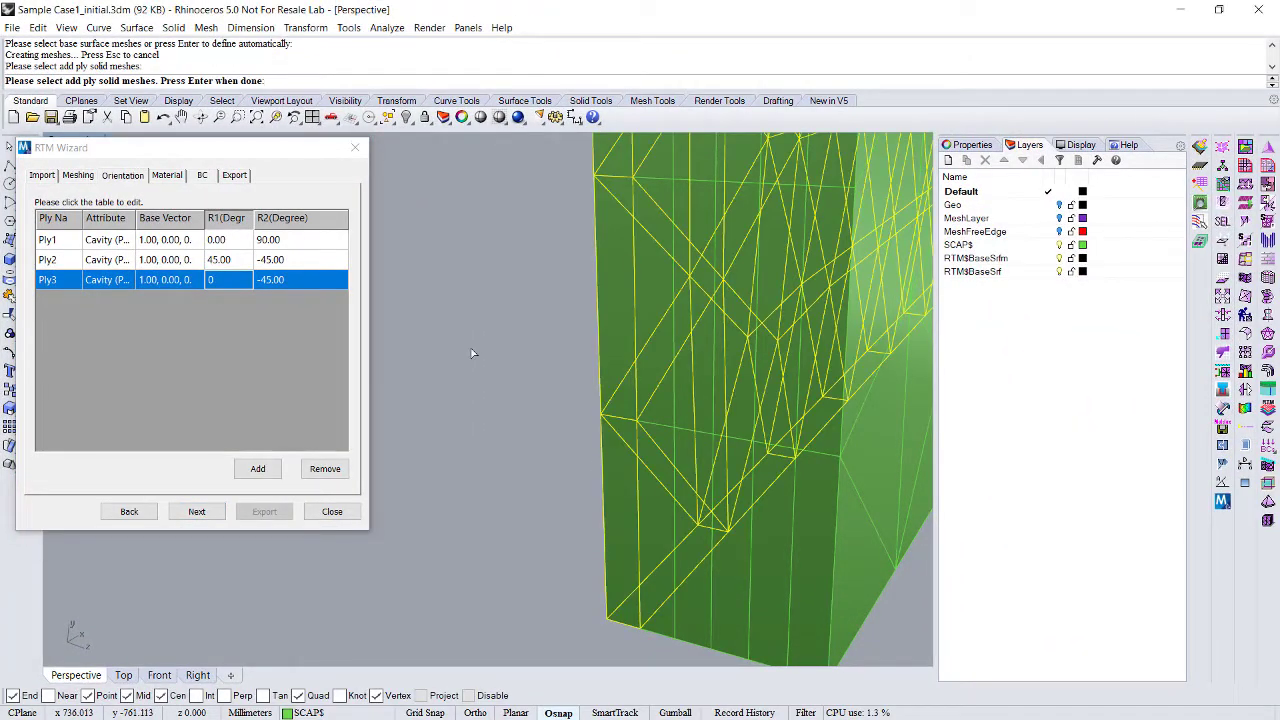
key(Return)
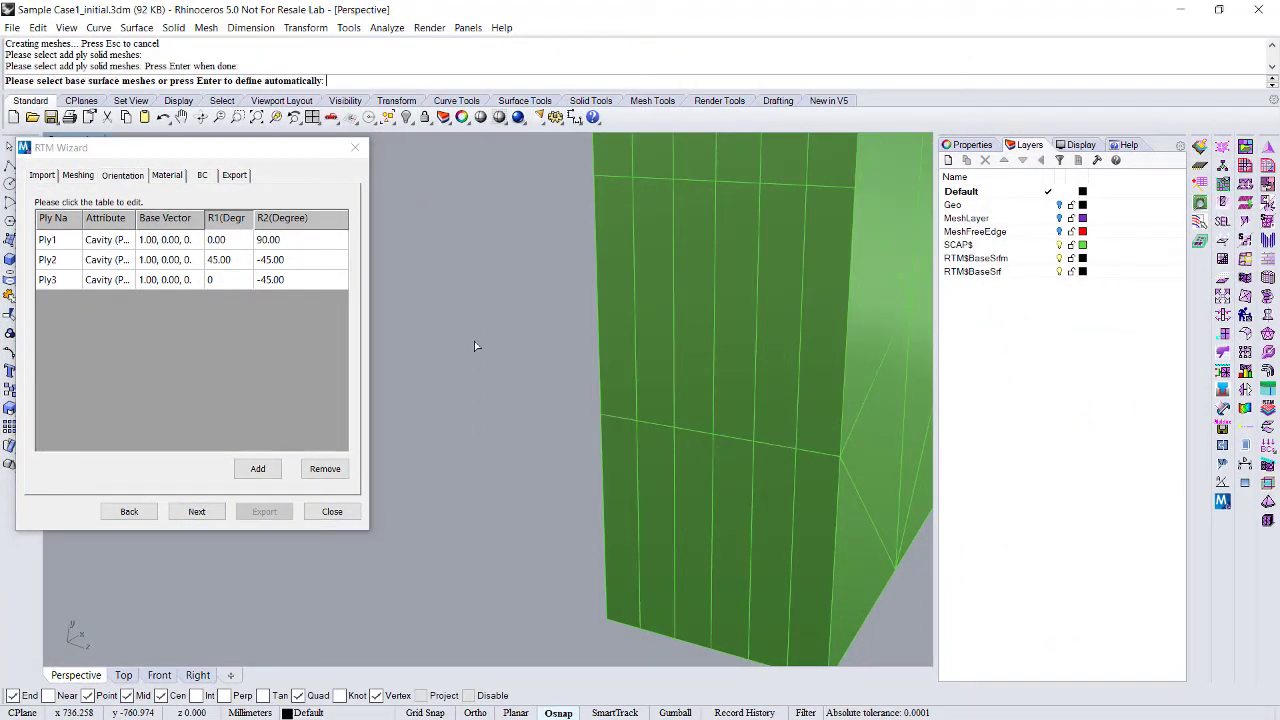
scroll(519, 343, down, 5)
key(Return)
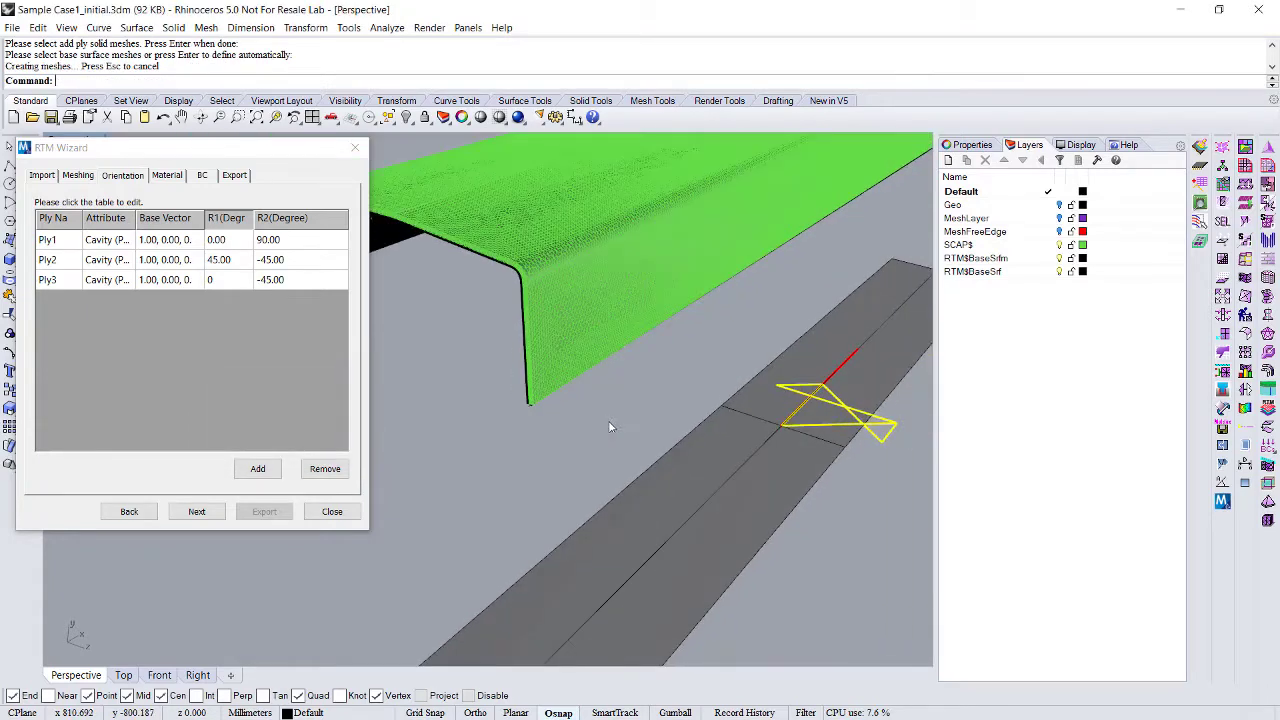
scroll(608, 427, down, 5)
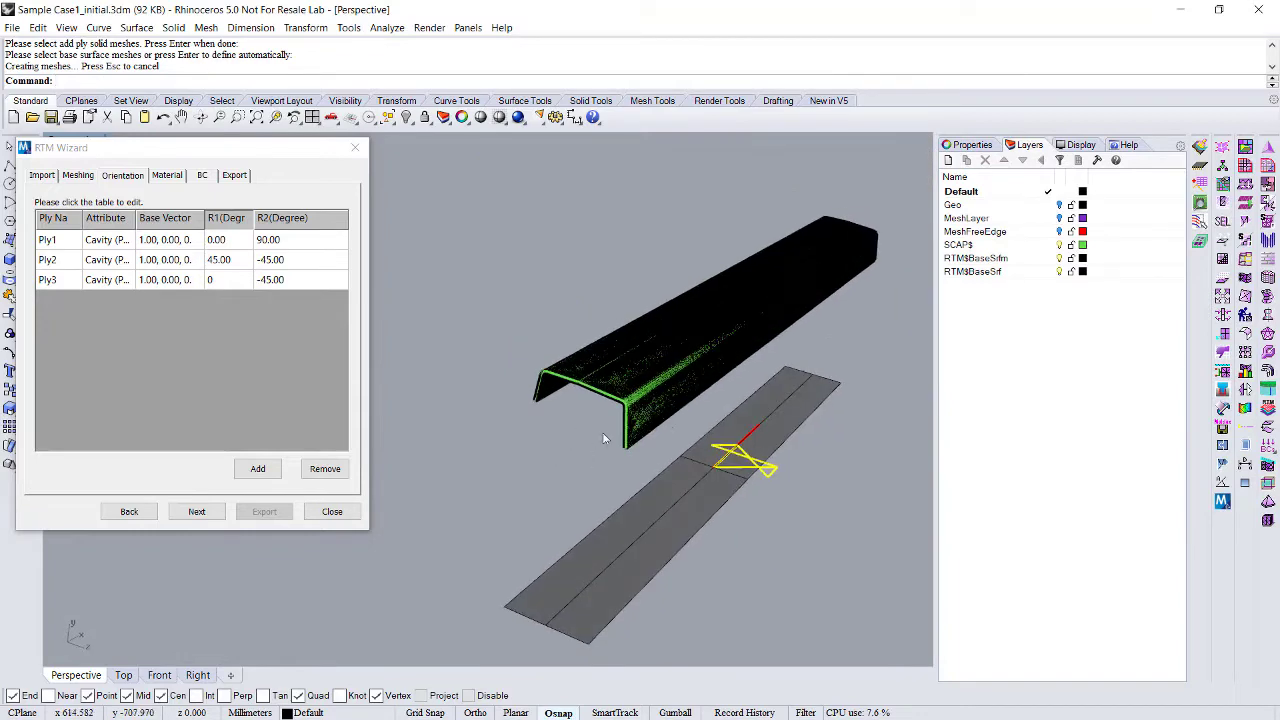
scroll(604, 438, up, 5)
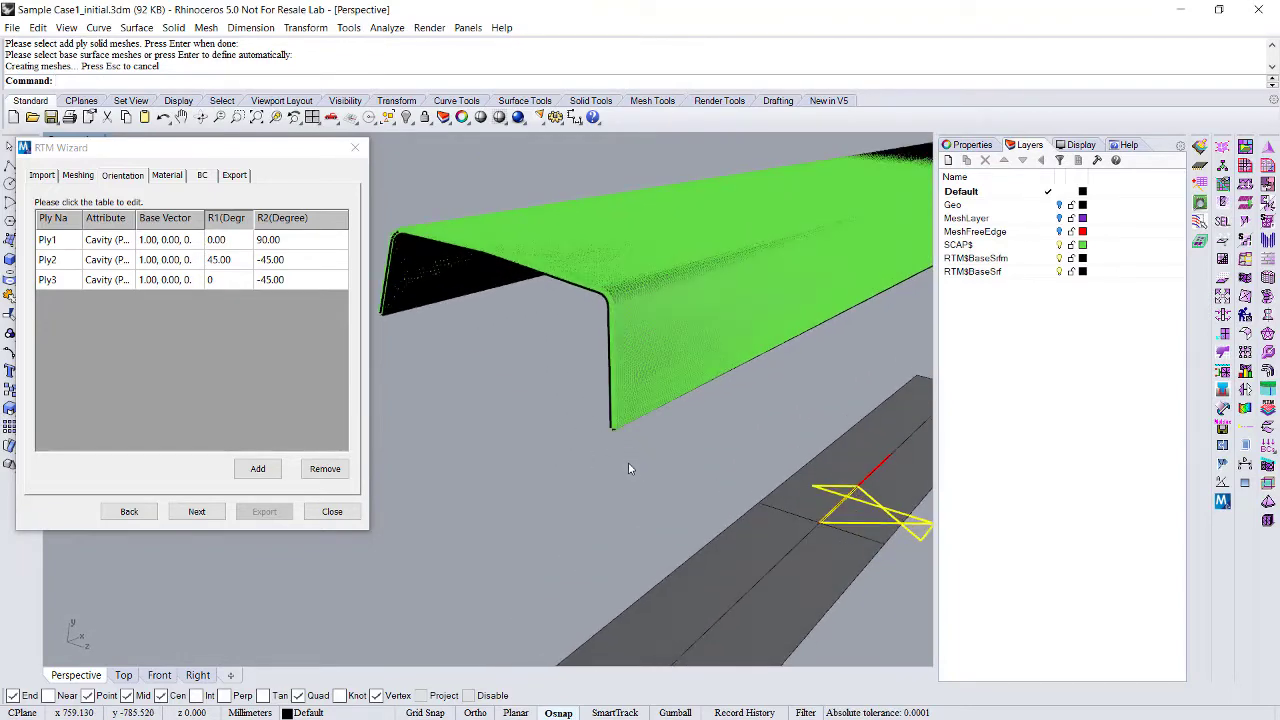
mouse_move(675, 441)
right_down()
mouse_move(663, 437)
mouse_move(675, 446)
right_up()
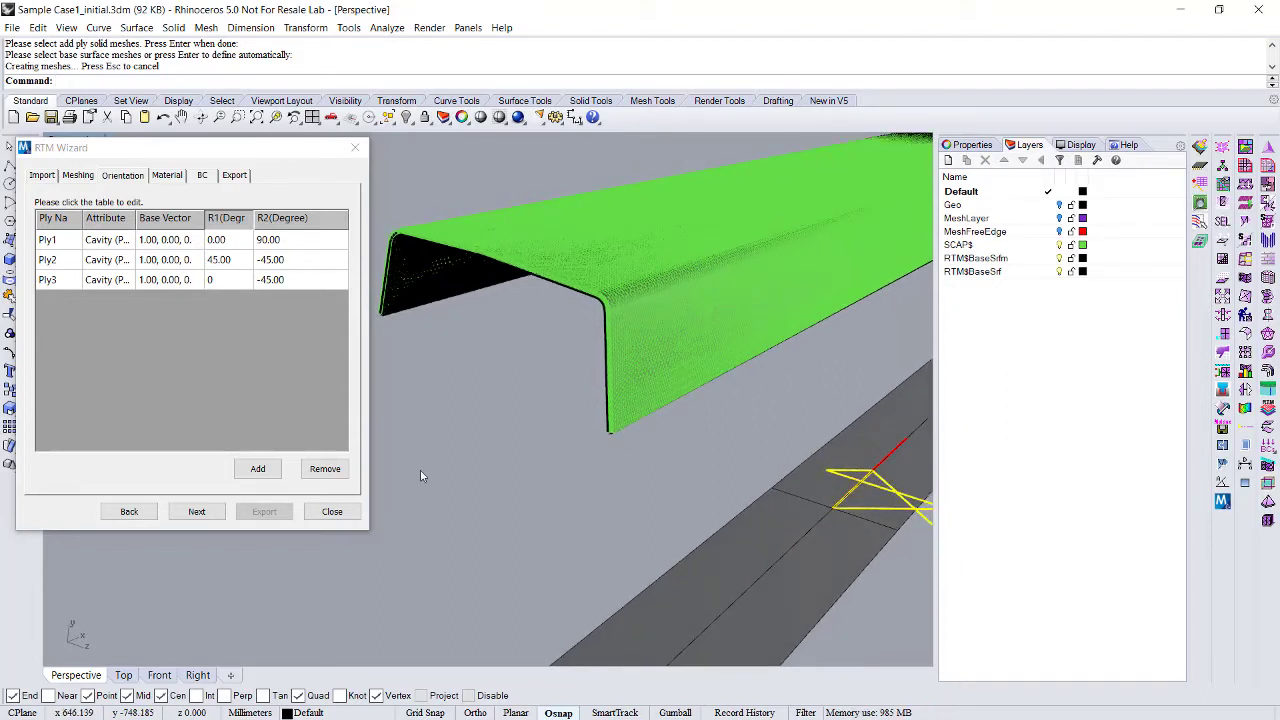
On the Material tab, add a new Material3 through the material library.
click(197, 512)
scroll(545, 318, up, 6)
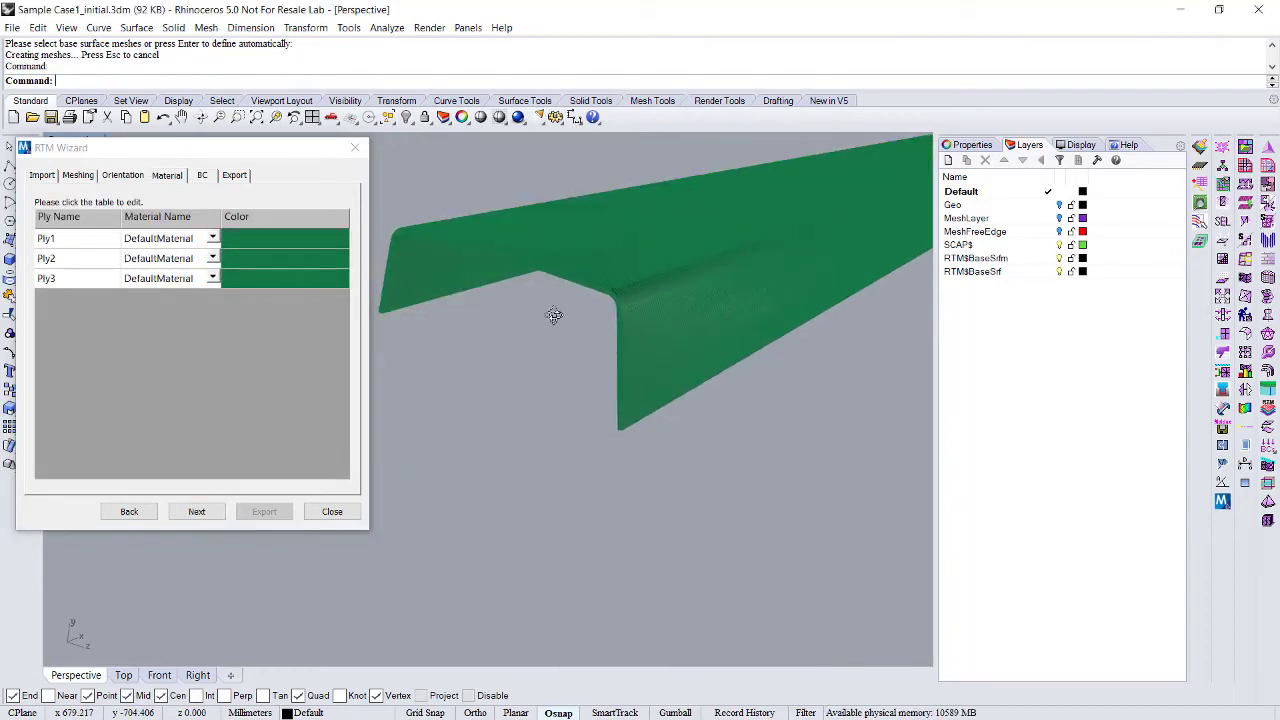
click(213, 238)
click(184, 295)
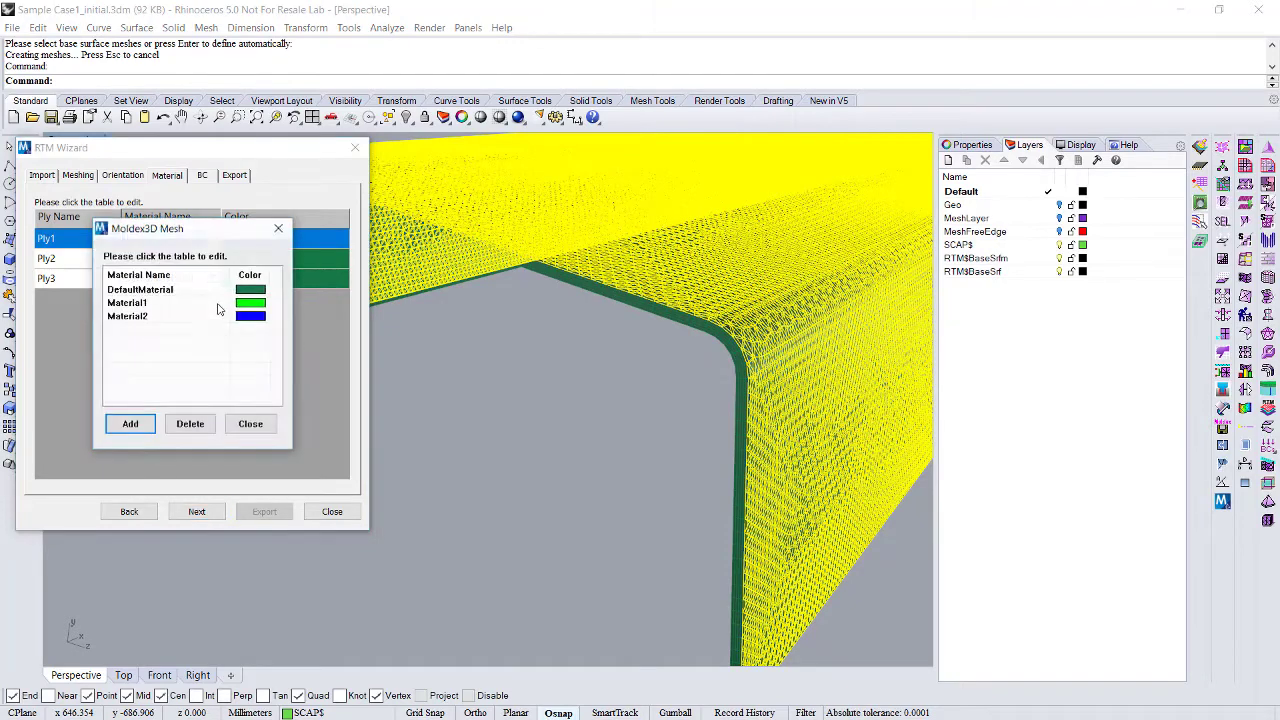
click(130, 423)
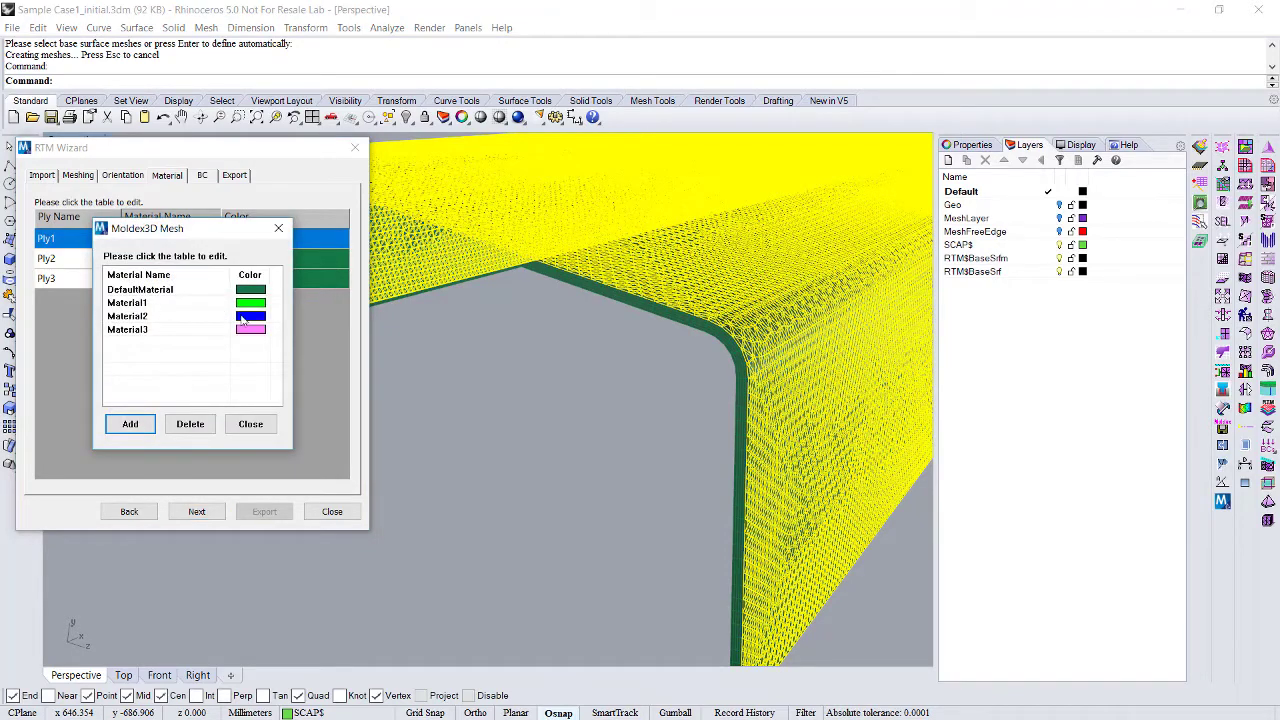
click(250, 424)
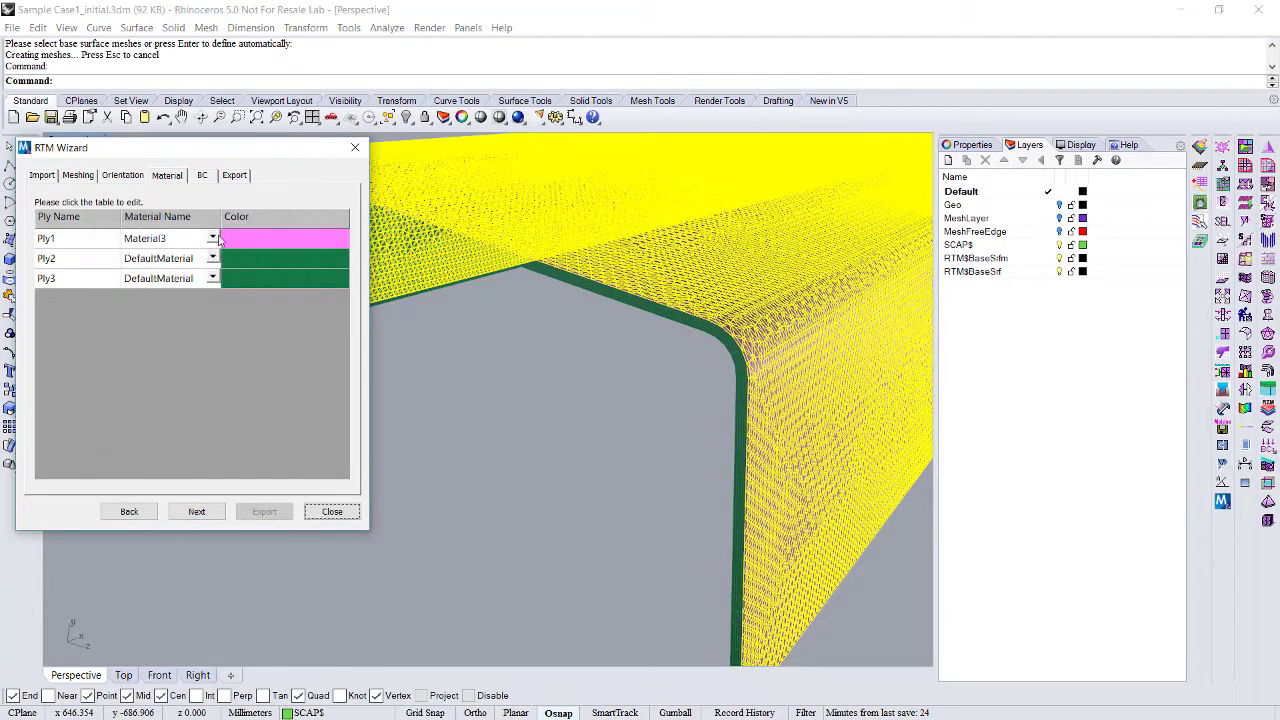
Assign Material1, Material2 and Material3 to Ply1, Ply2 and Ply3 (green, blue, pink).
click(213, 238)
click(213, 238)
click(190, 251)
click(219, 260)
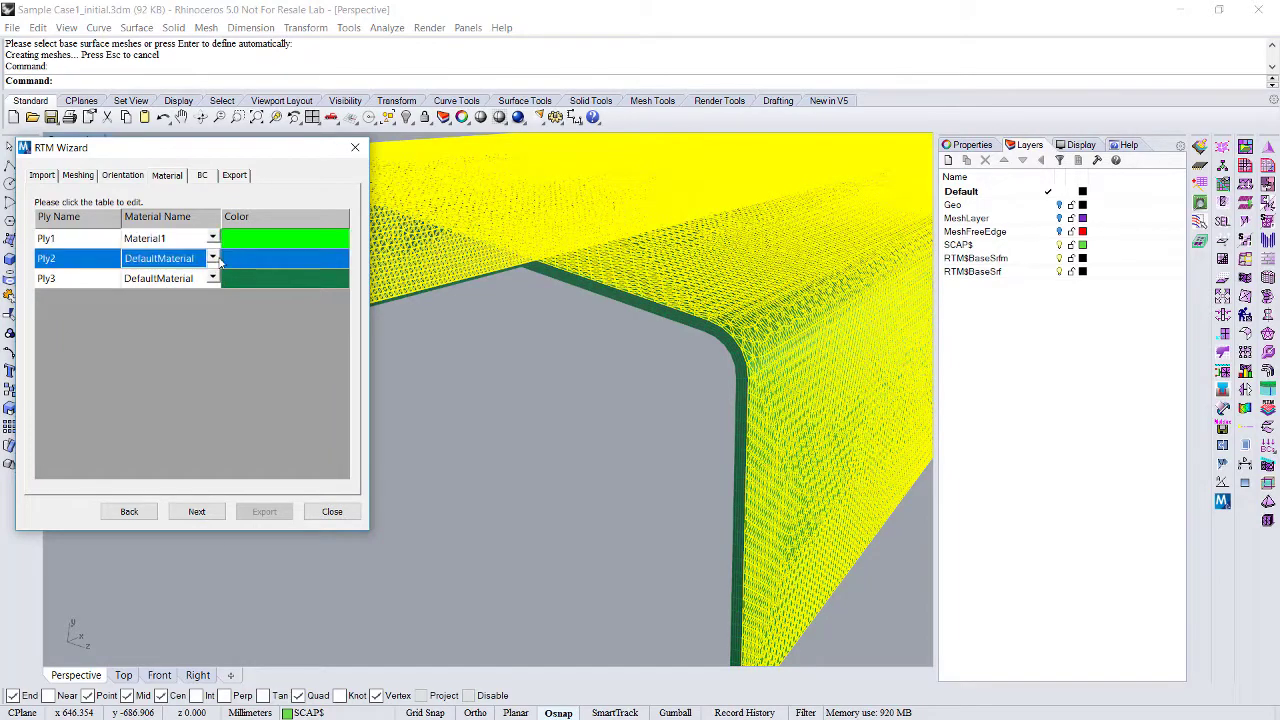
click(213, 258)
click(193, 302)
click(212, 279)
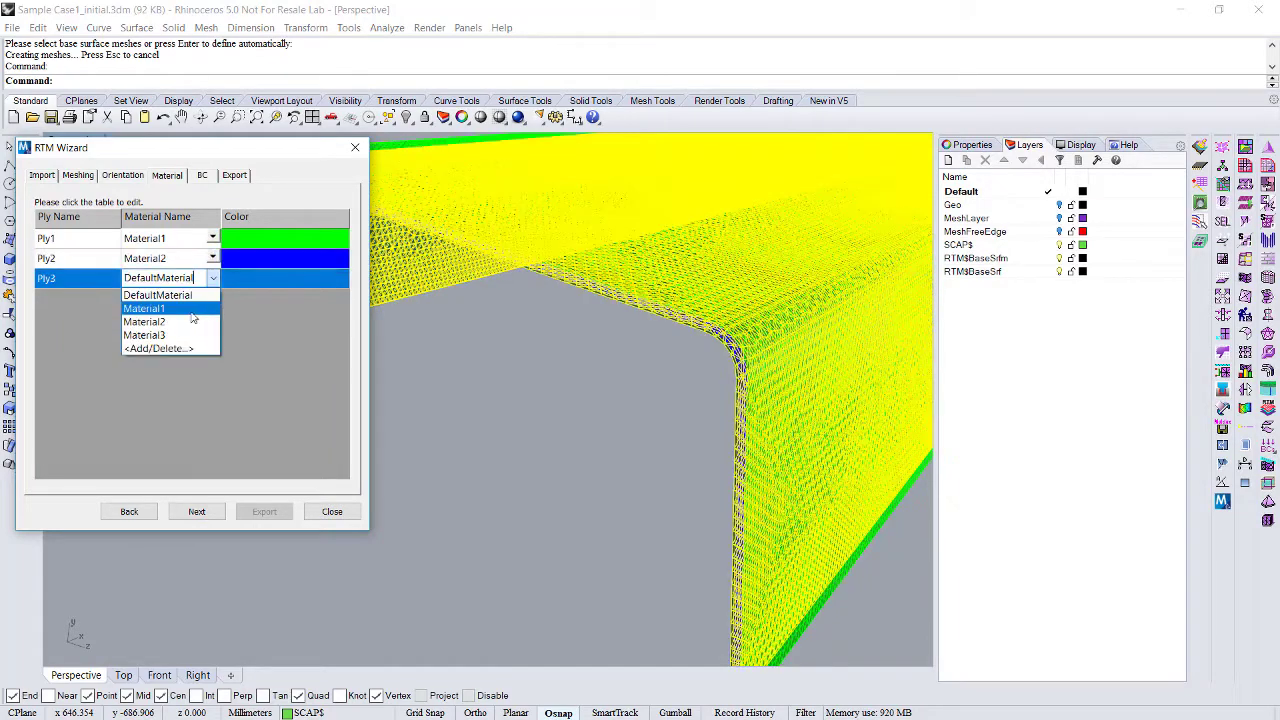
click(185, 335)
click(277, 266)
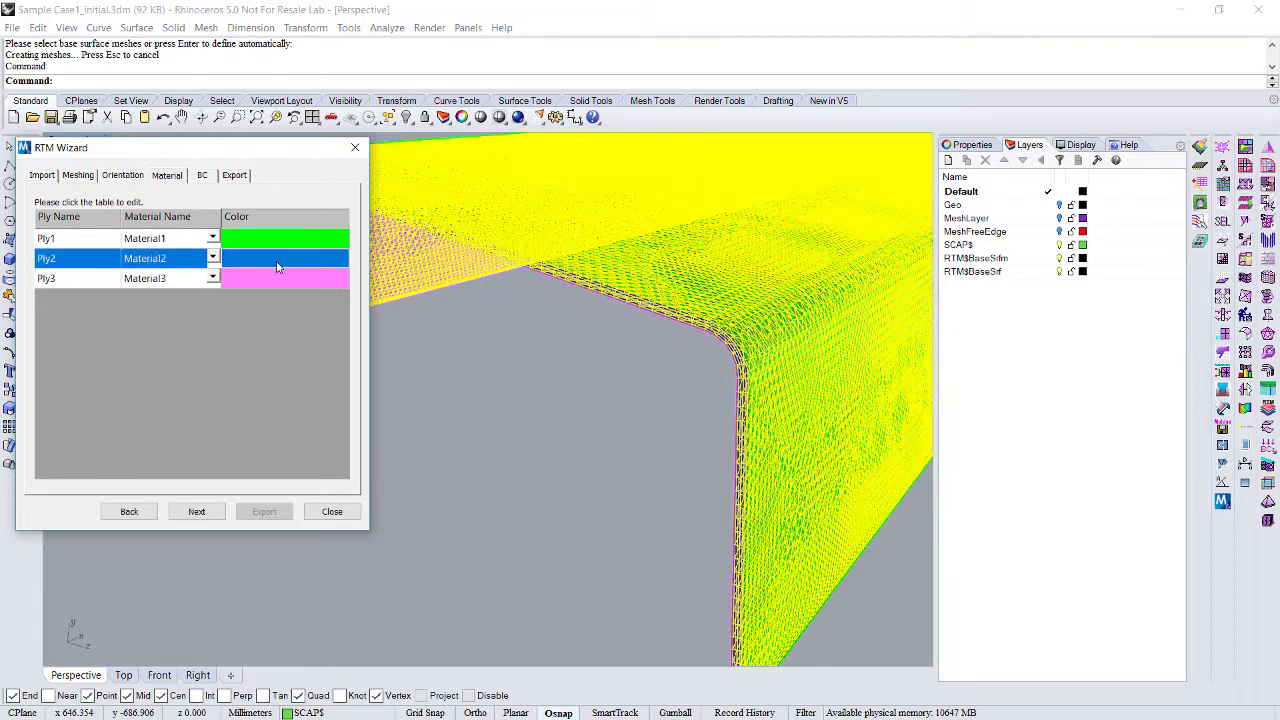
click(277, 266)
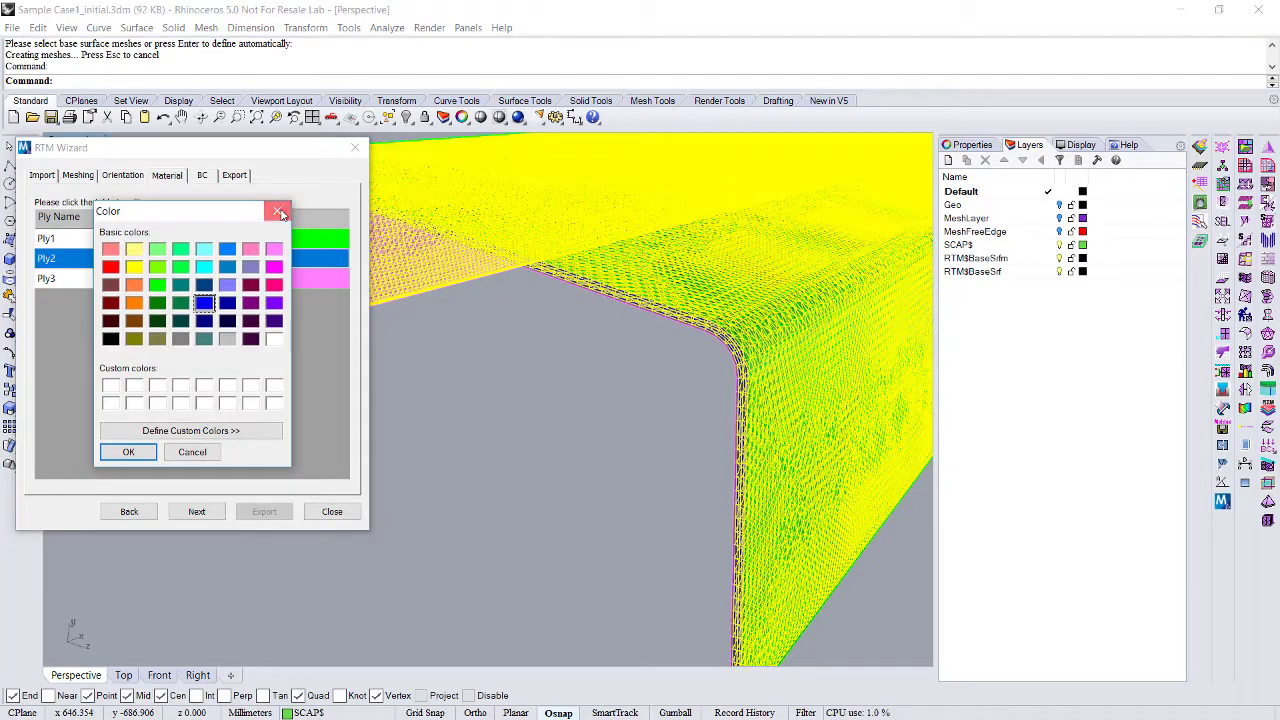
click(279, 212)
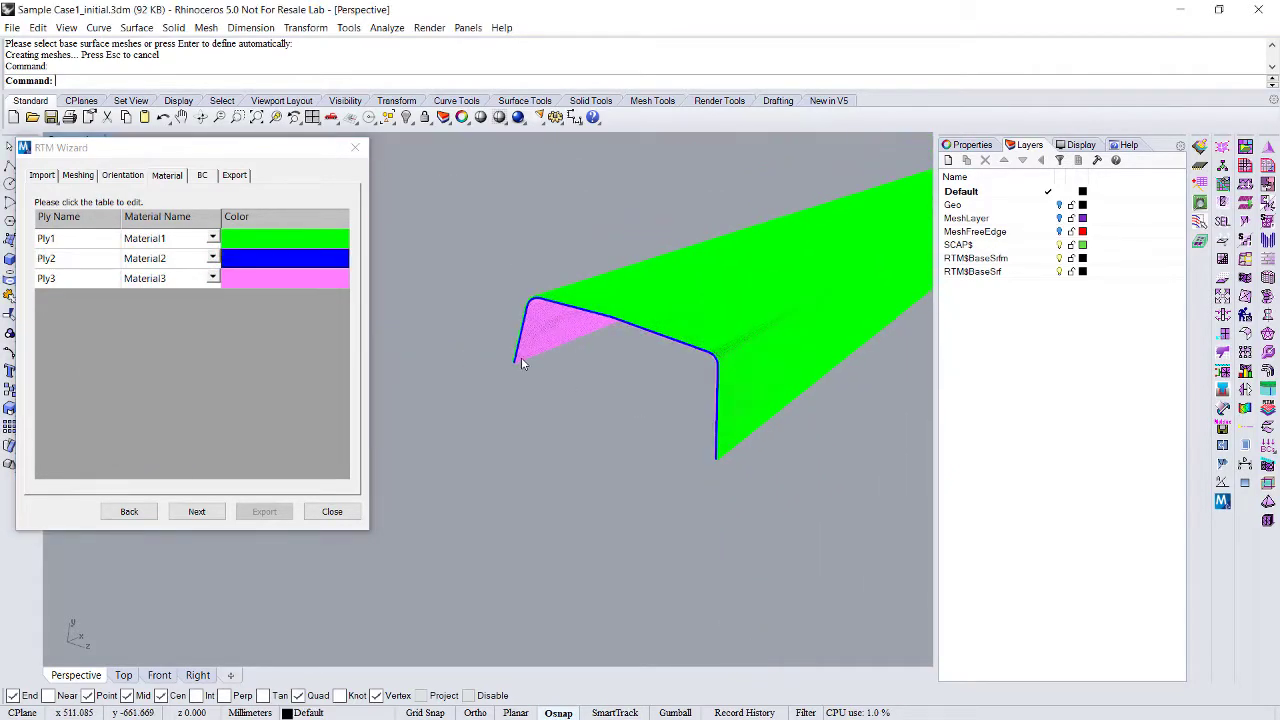
Orbit to inspect the coloured channel, then advance to the BC step.
scroll(517, 375, up, 5)
right_drag(517, 375, 452, 254)
scroll(556, 354, up, 5)
scroll(556, 354, down, 5)
mouse_move(622, 317)
right_down()
mouse_move(580, 320)
mouse_move(620, 330)
right_up()
scroll(580, 320, down, 5)
scroll(620, 330, up, 6)
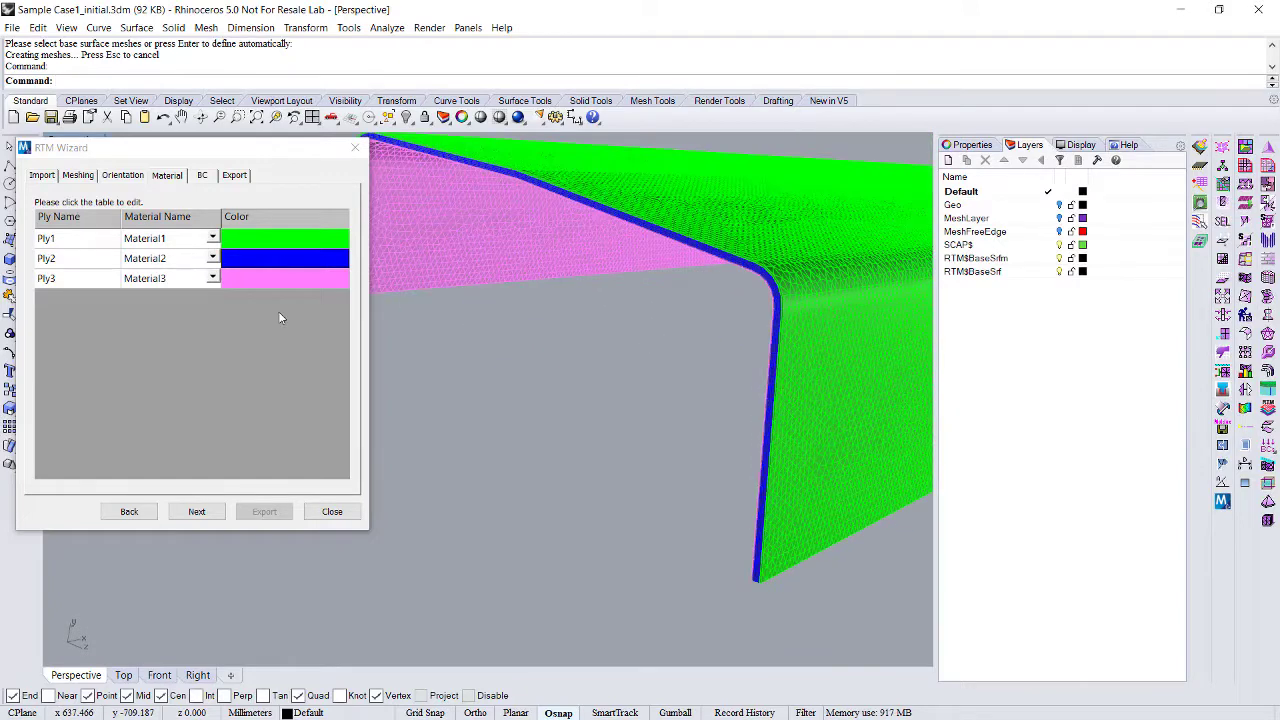
click(197, 512)
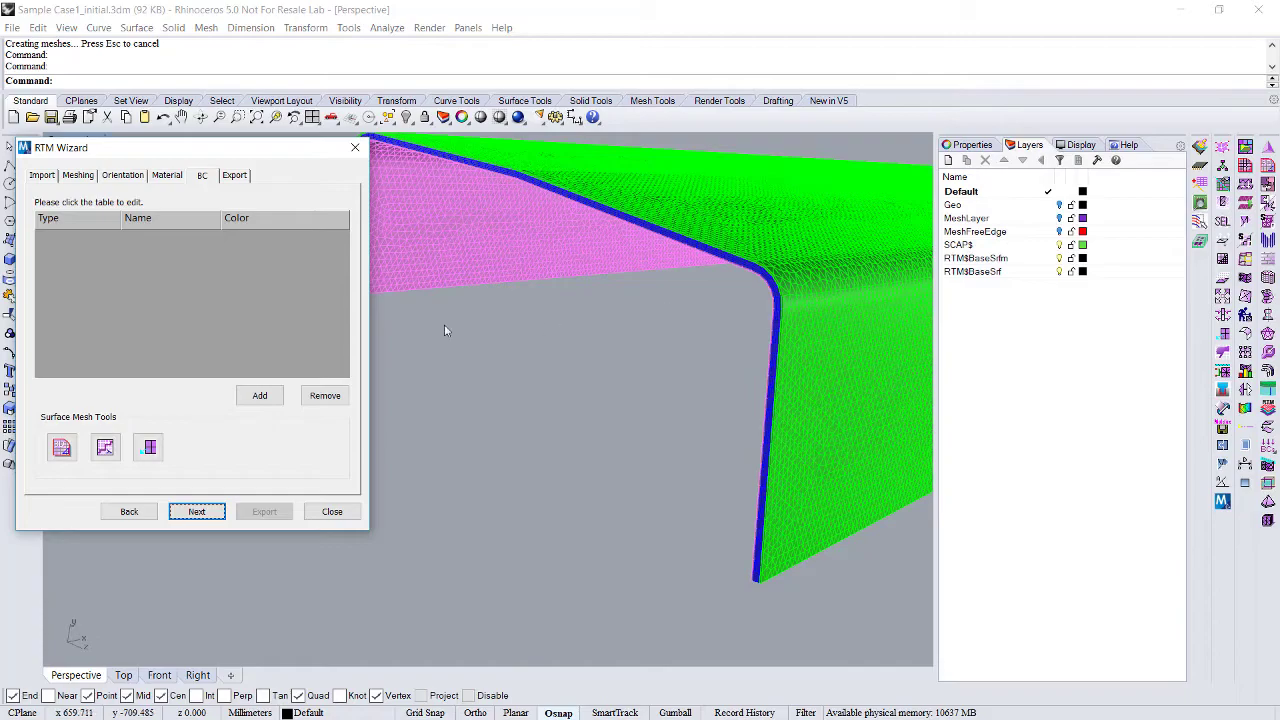
Add a Melt Entrance condition Inlet1 and show MeshLayer to pick the top-surface mesh.
click(258, 396)
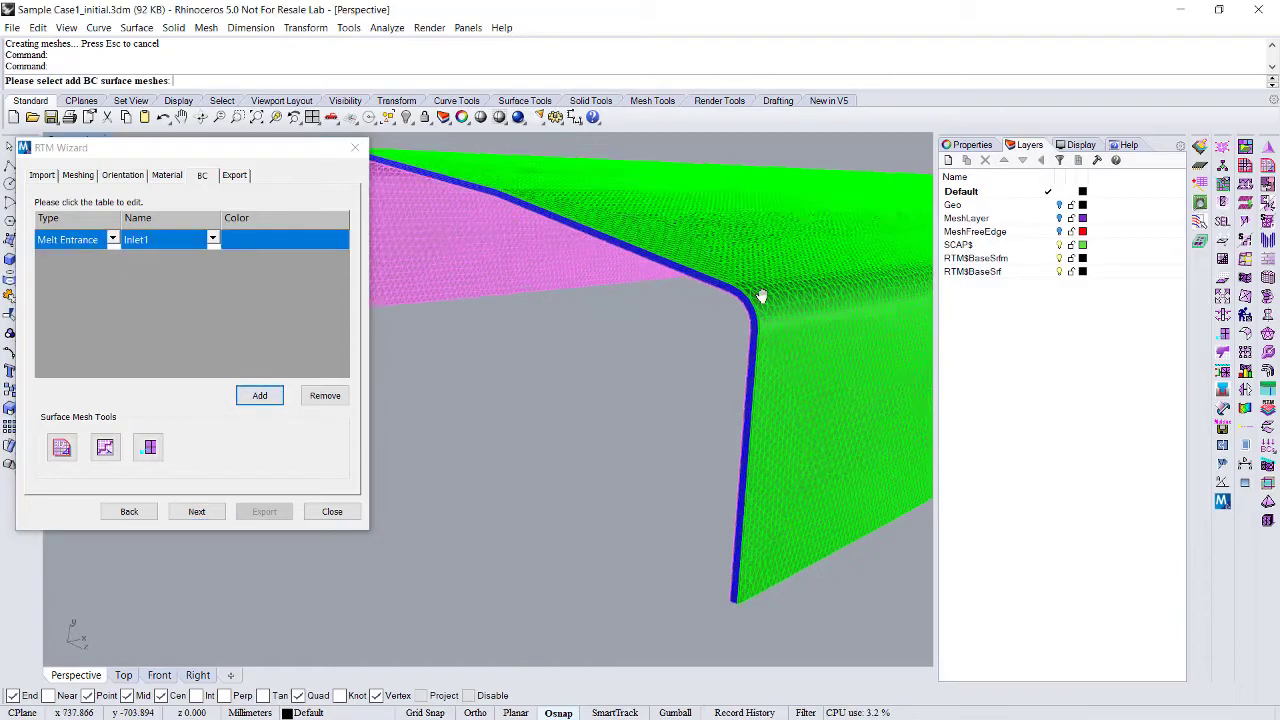
scroll(586, 340, down, 3)
right_drag(760, 289, 560, 363)
scroll(652, 336, up, 4)
scroll(652, 336, up, 4)
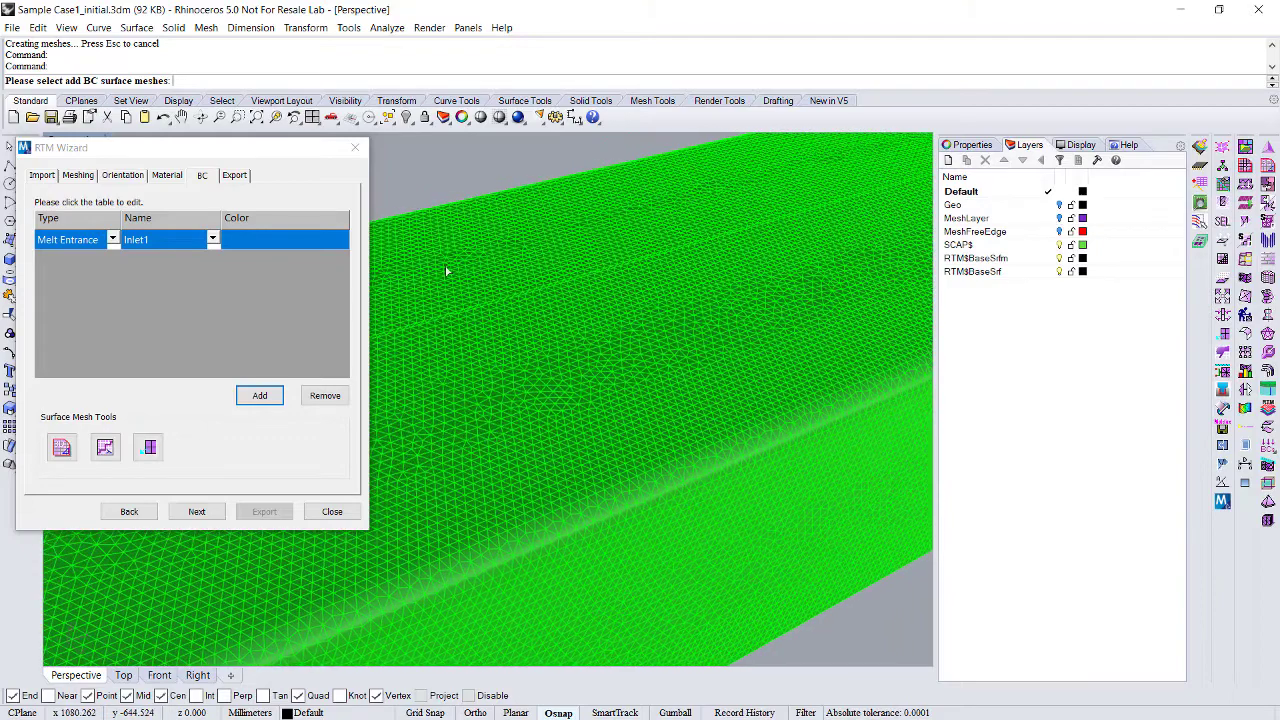
click(1060, 218)
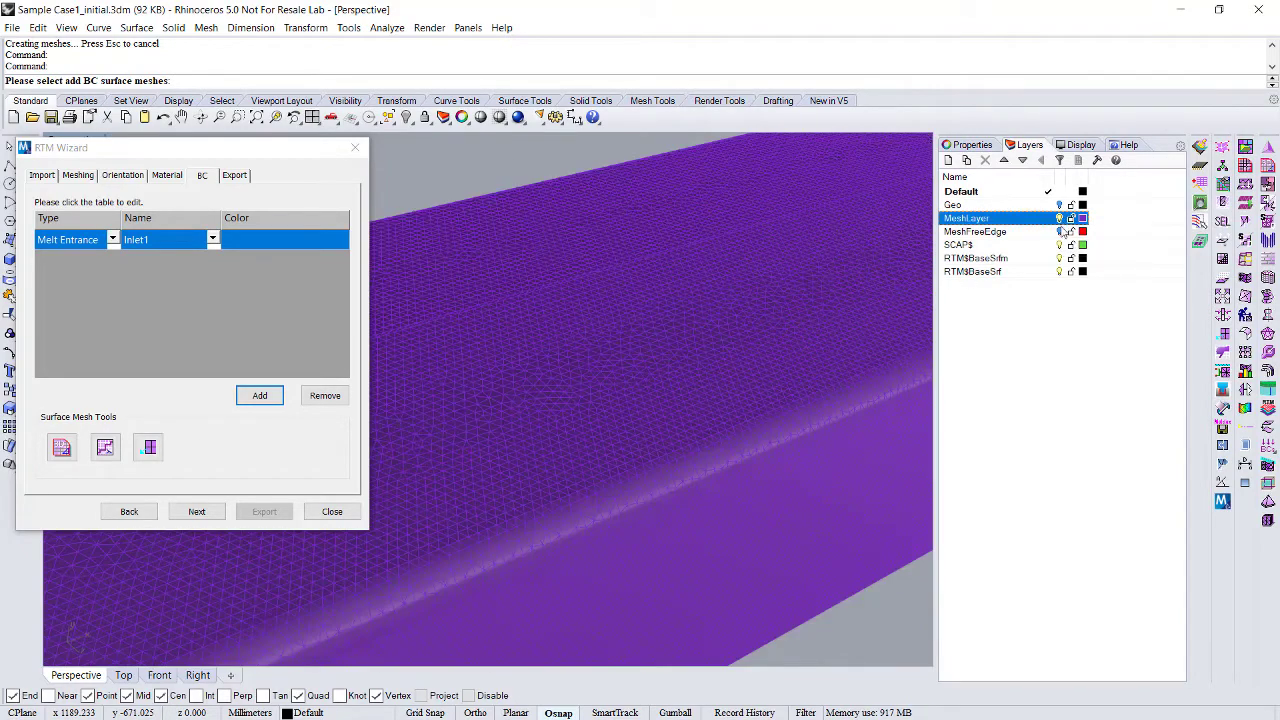
click(663, 315)
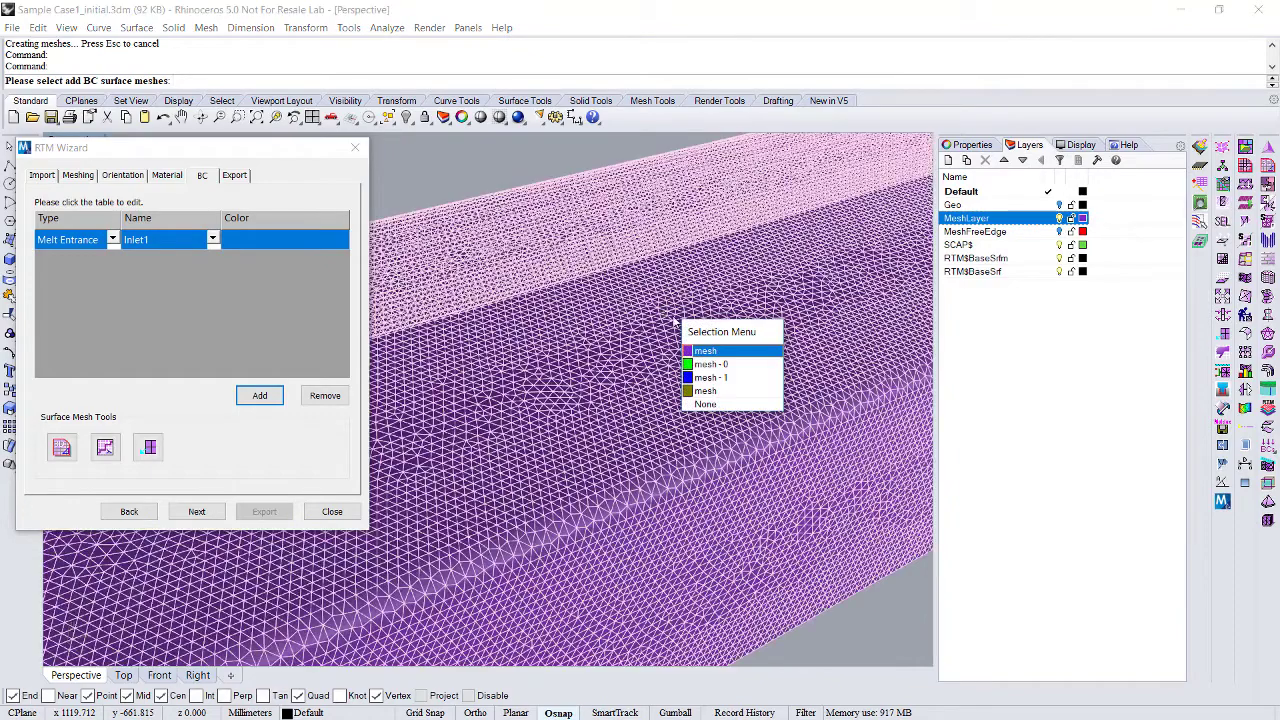
click(706, 352)
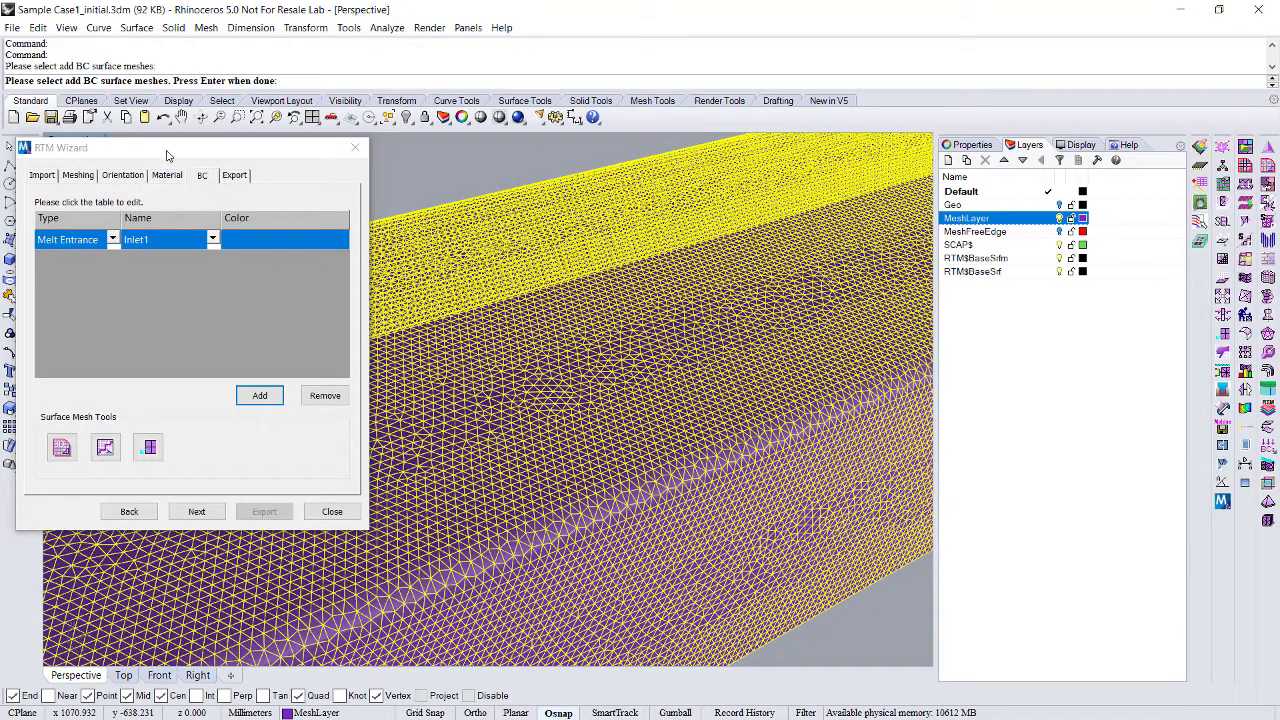
Split the top-surface mesh into 18 separate pieces.
drag(168, 155, 232, 152)
click(28, 296)
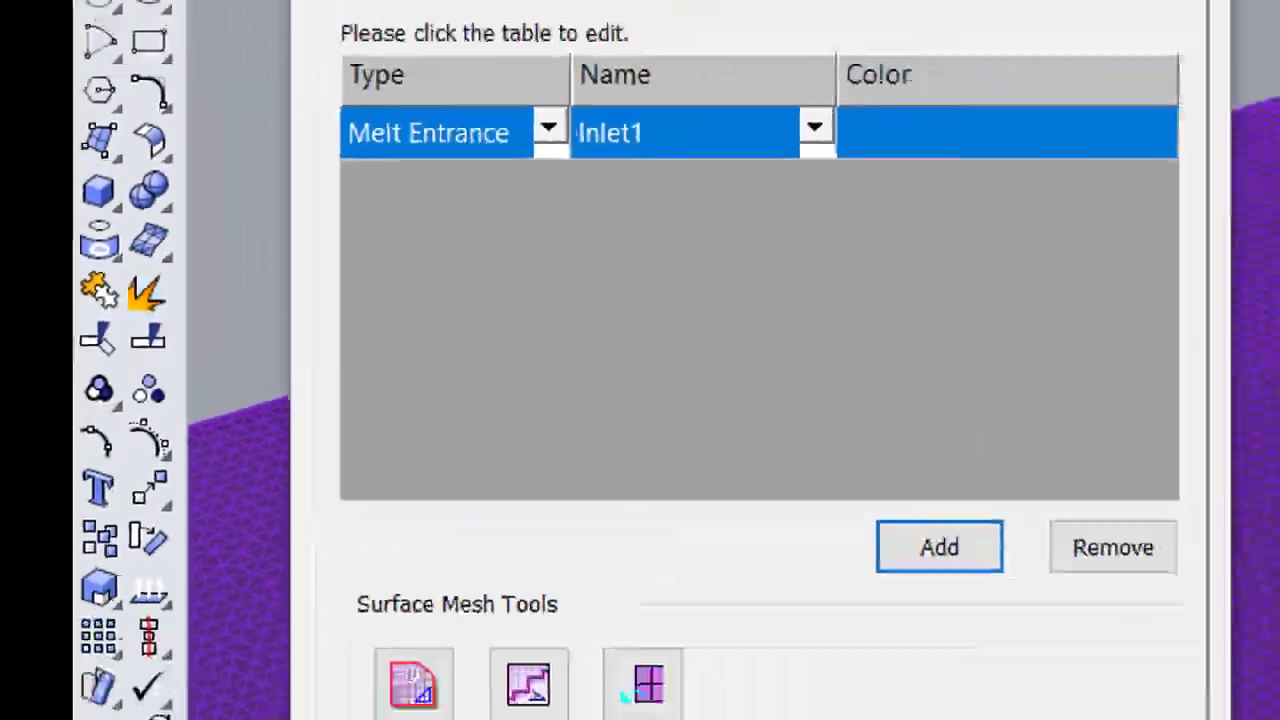
click(650, 320)
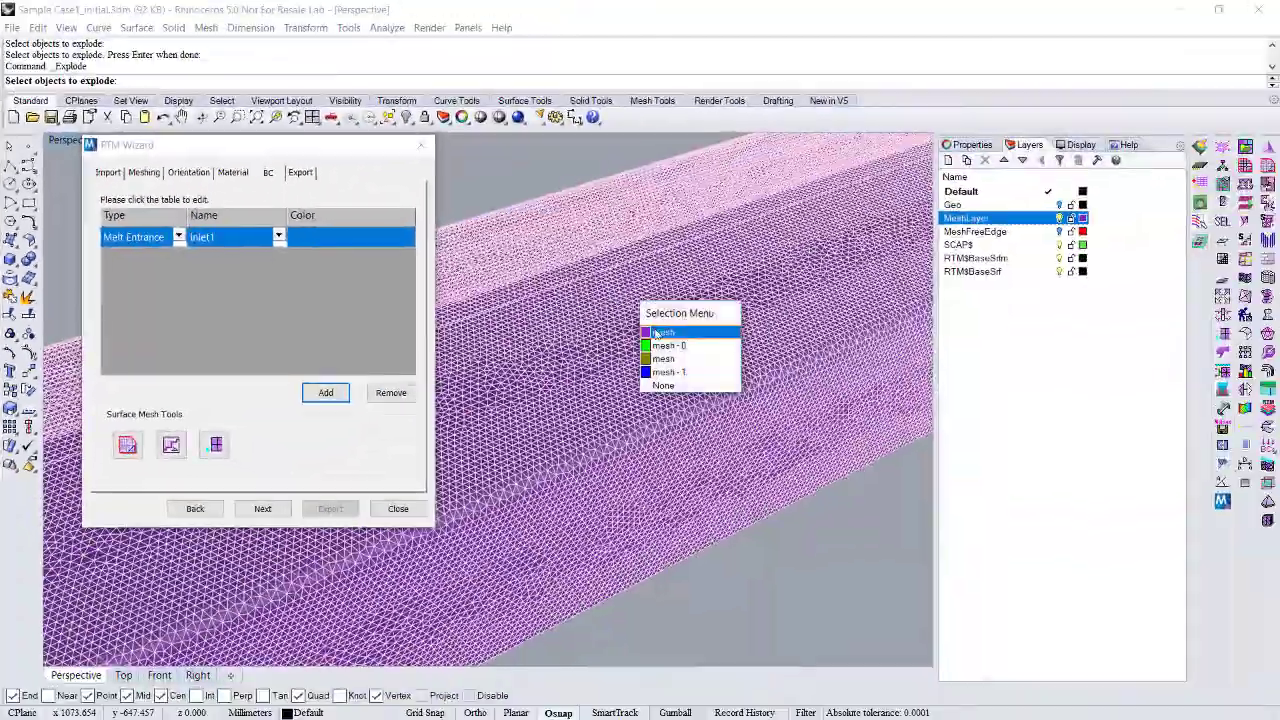
click(652, 333)
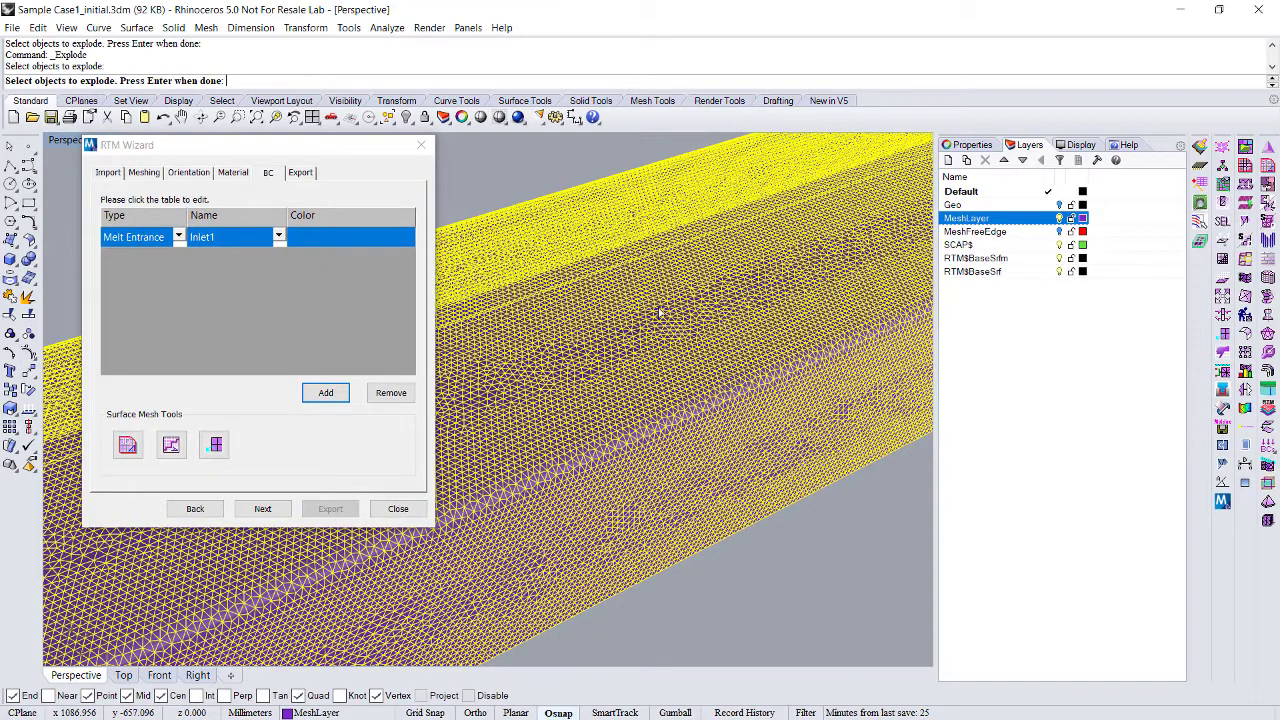
key(Return)
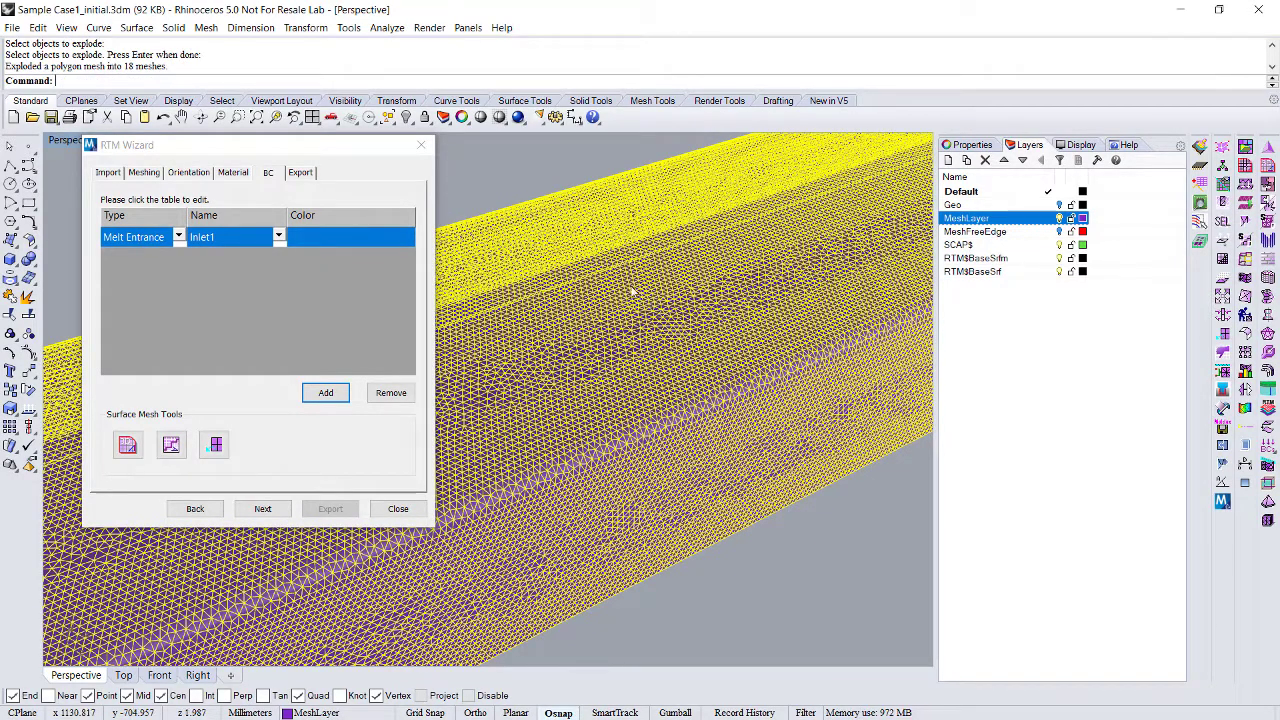
click(634, 291)
click(596, 286)
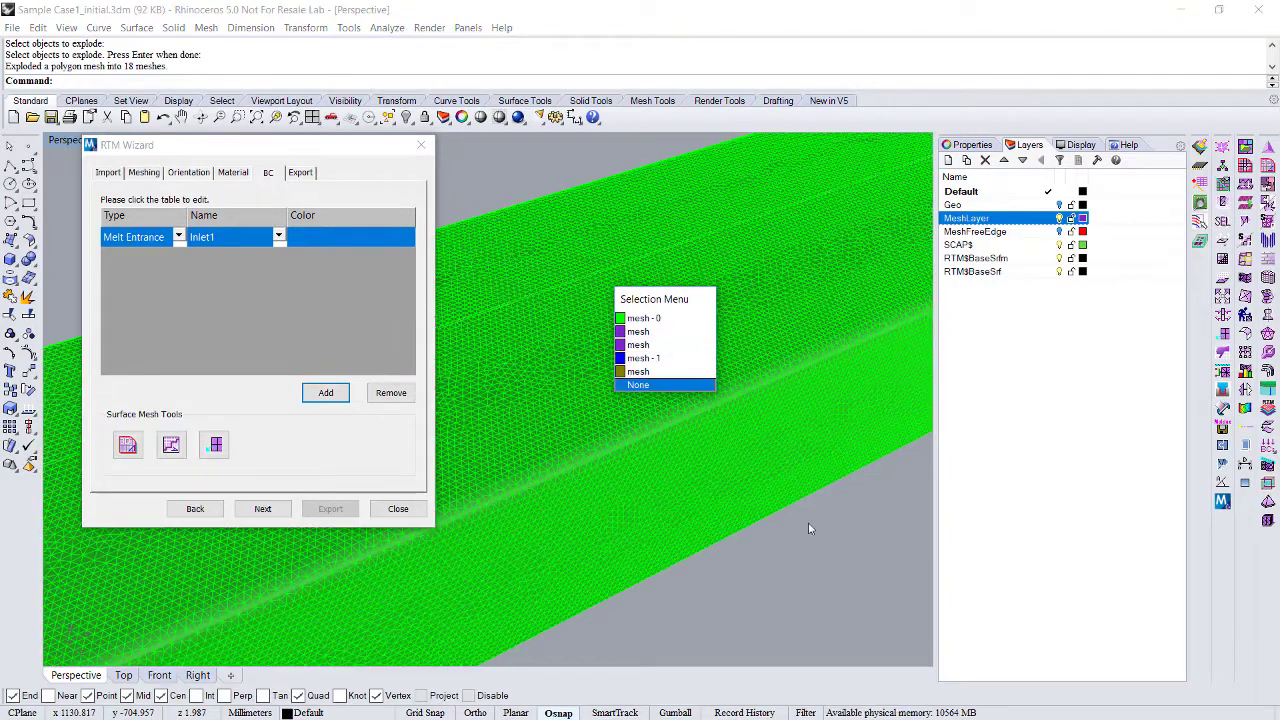
click(638, 385)
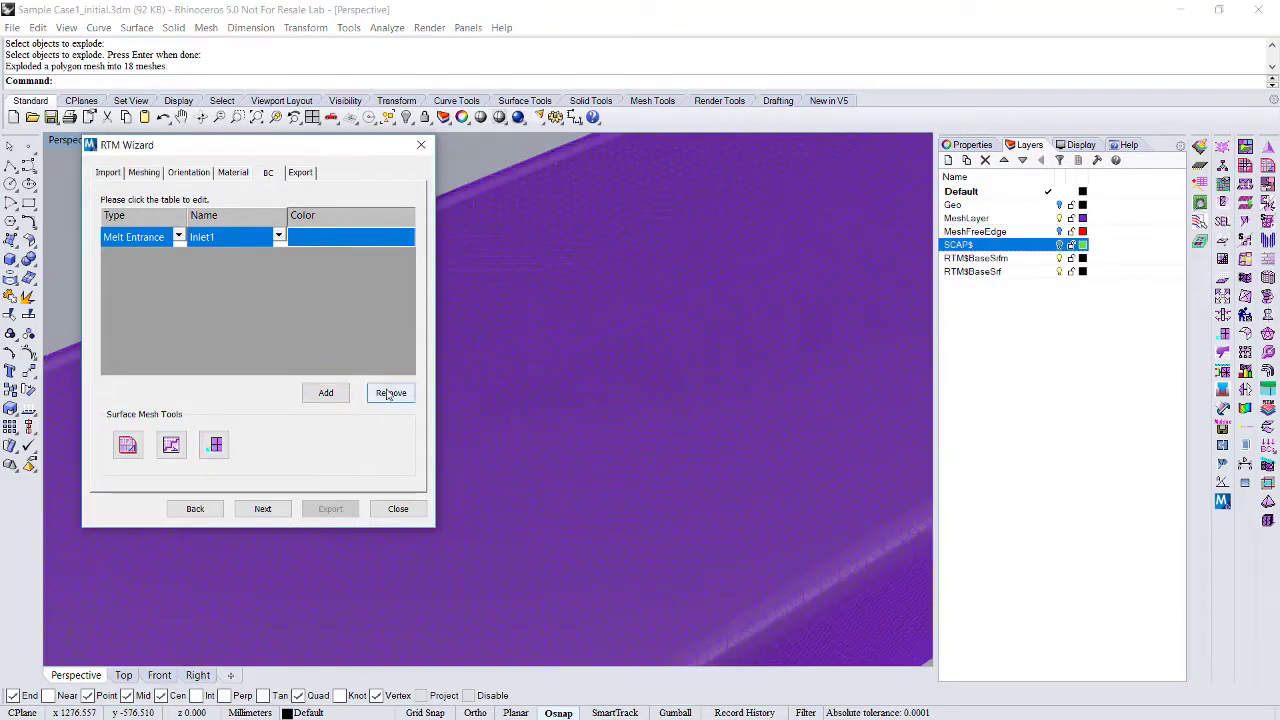
Remove Inlet1, re-add it as a Melt Entrance and pick a first inlet patch.
click(389, 394)
click(325, 392)
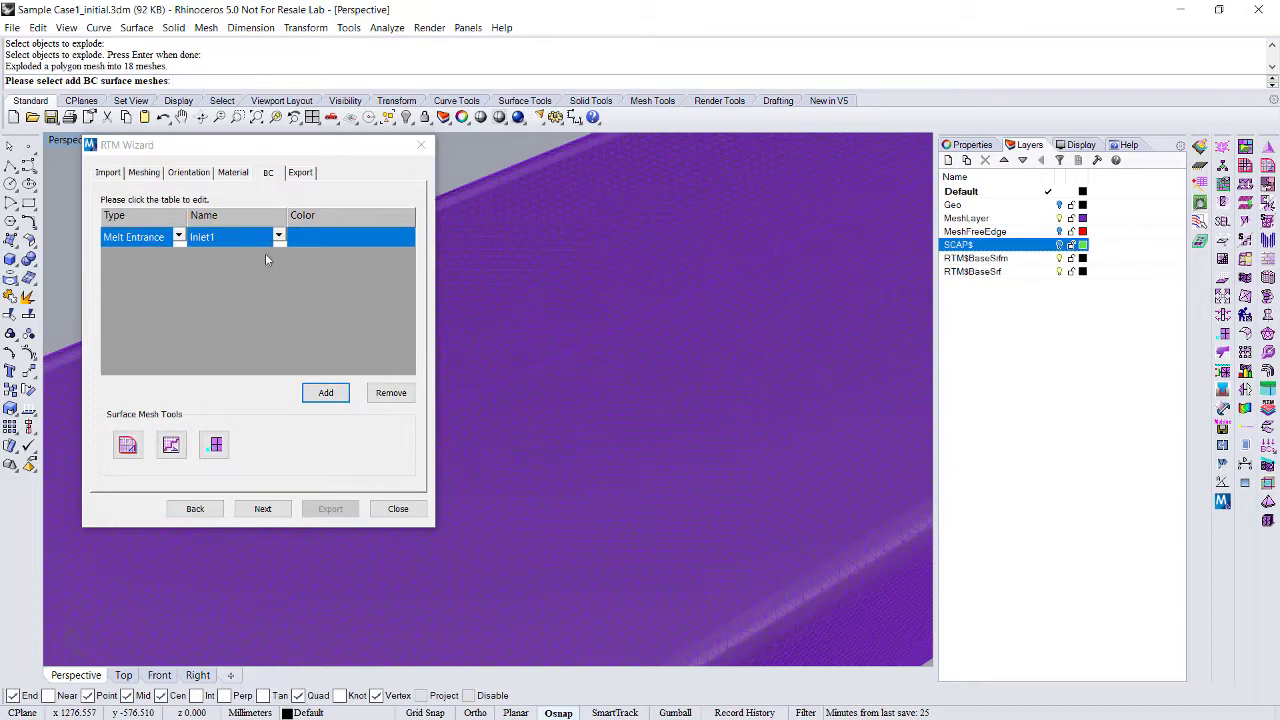
click(543, 394)
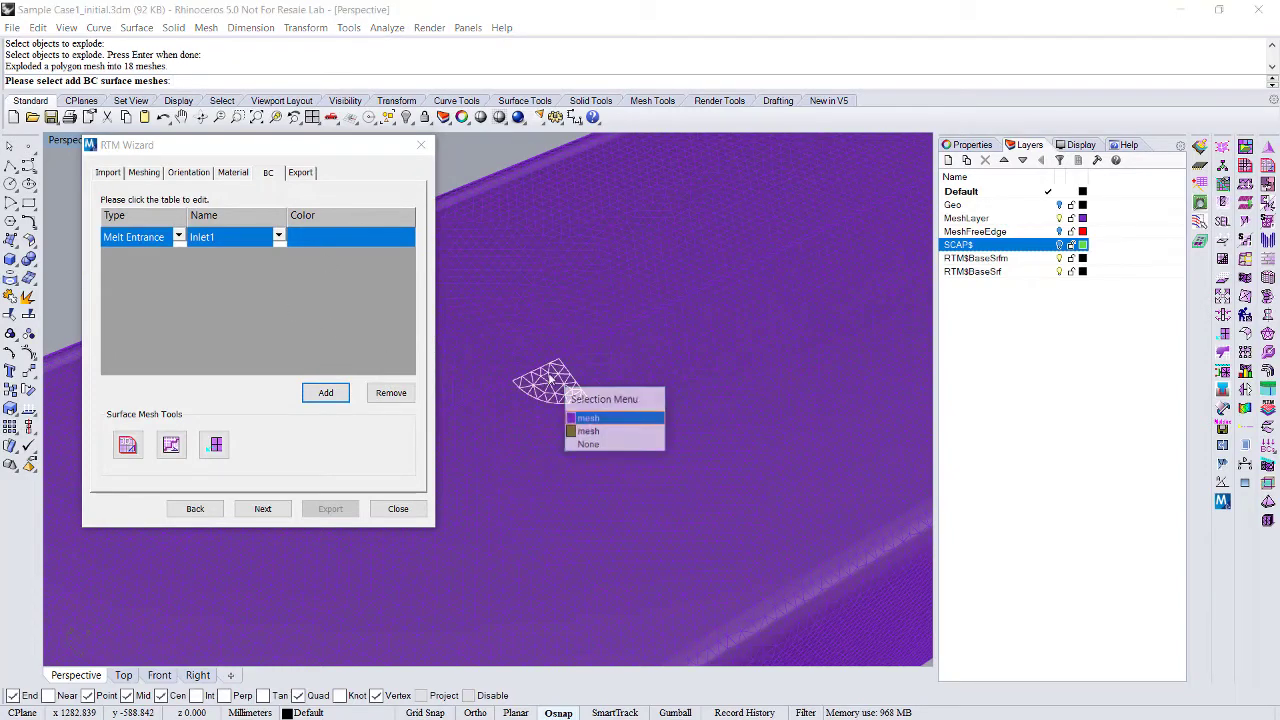
click(596, 421)
scroll(574, 317, up, 3)
scroll(574, 317, down, 1)
scroll(574, 317, up, 1)
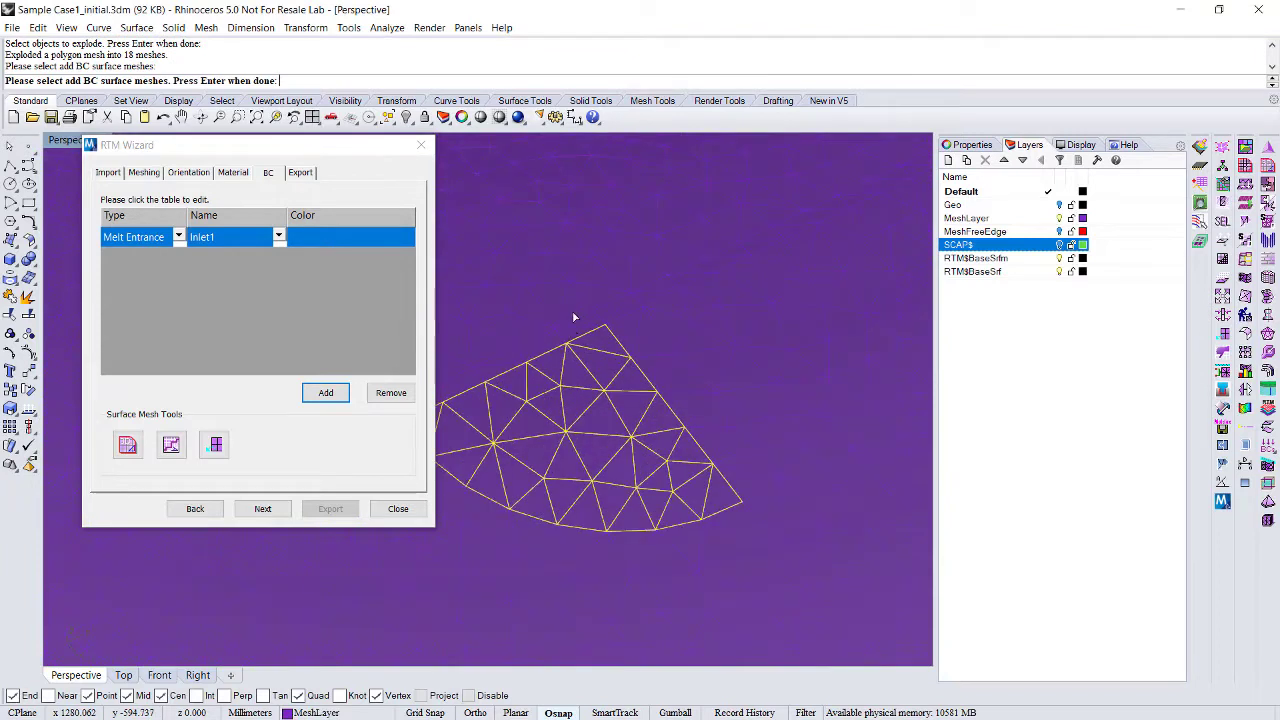
Add the remaining wedge patches to complete the circular inlet, marking it red.
click(571, 331)
click(546, 300)
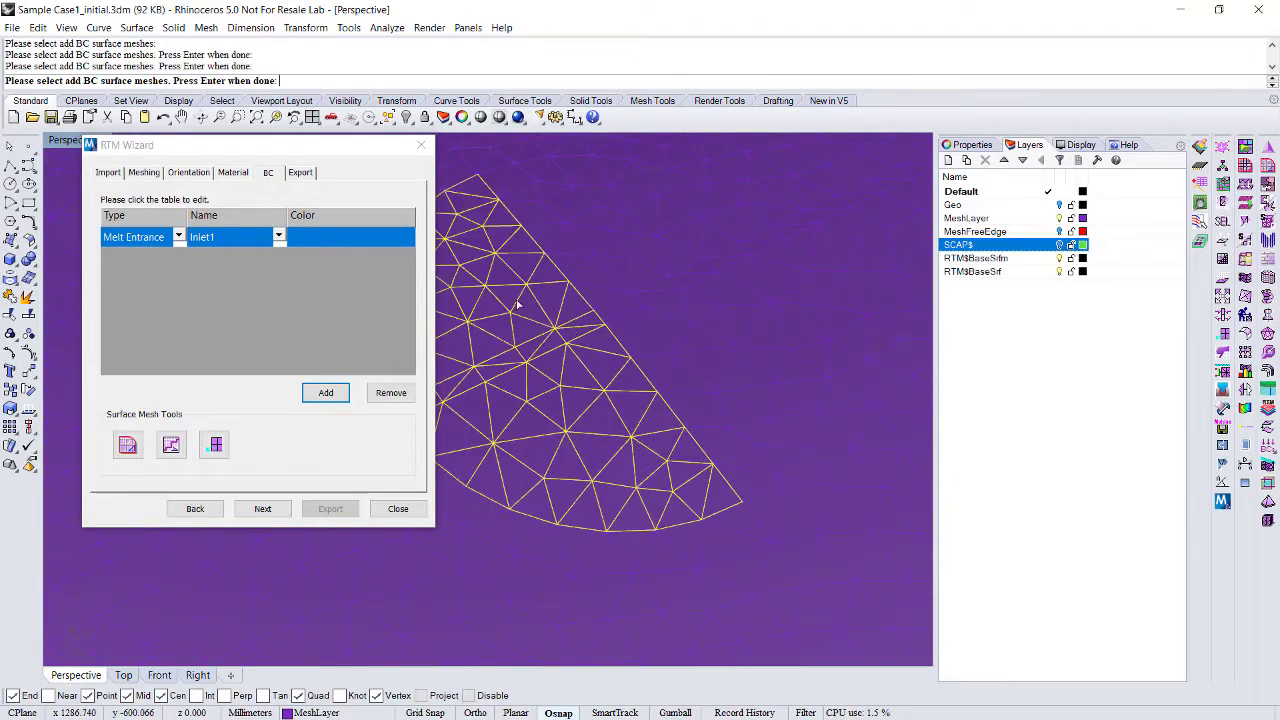
click(606, 267)
click(658, 298)
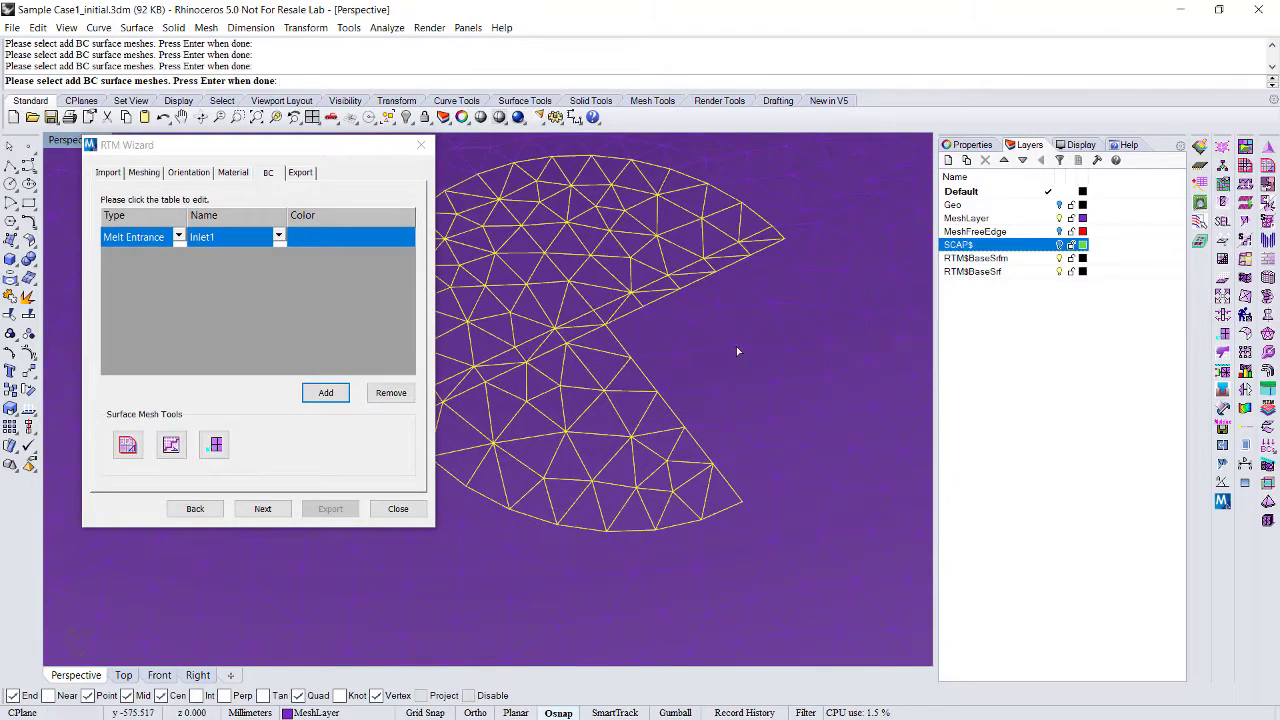
click(737, 351)
right_drag(737, 351, 627, 312)
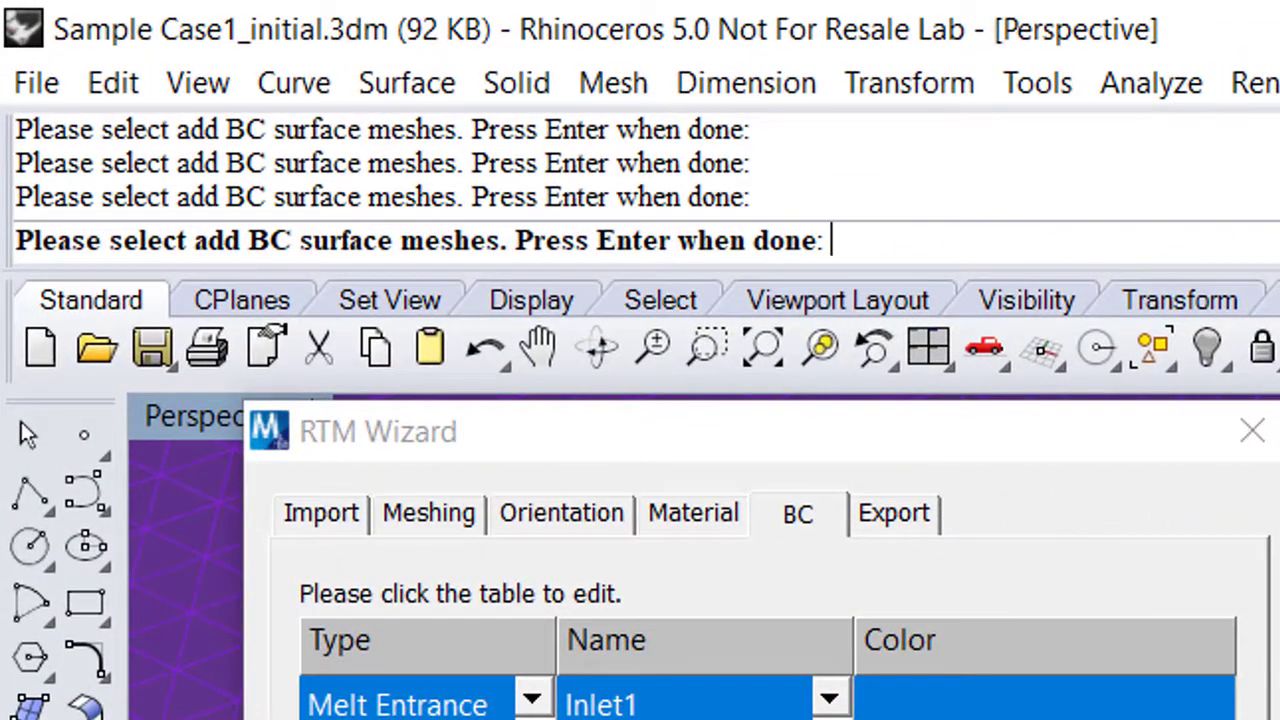
key(Return)
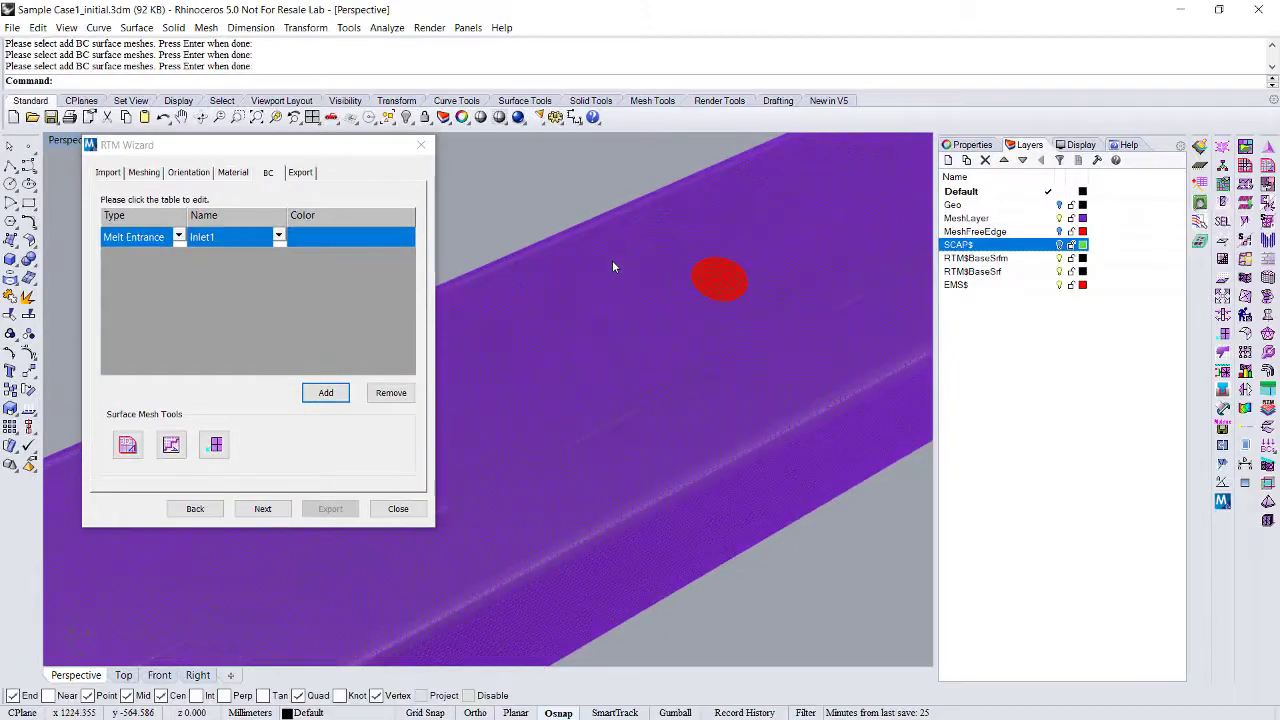
right_drag(710, 415, 720, 378)
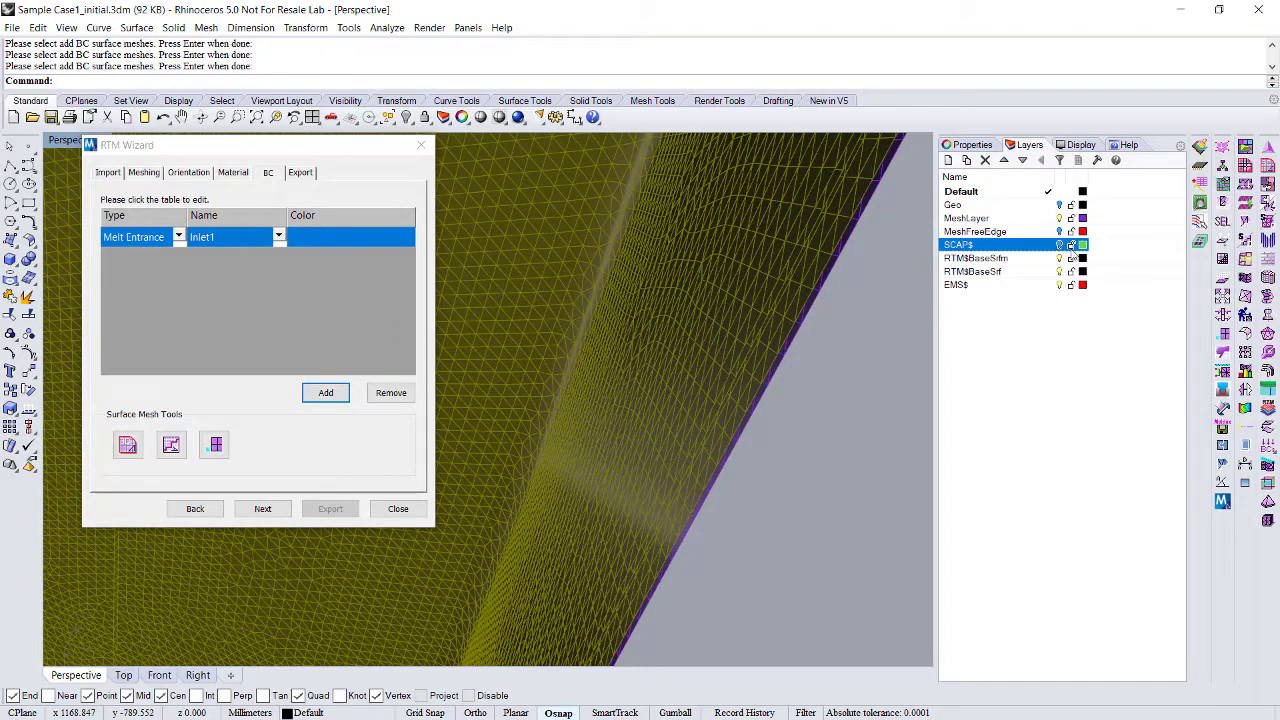
Show the SCAP$ strip meshes and assign three strips to Inlet1.
click(1060, 245)
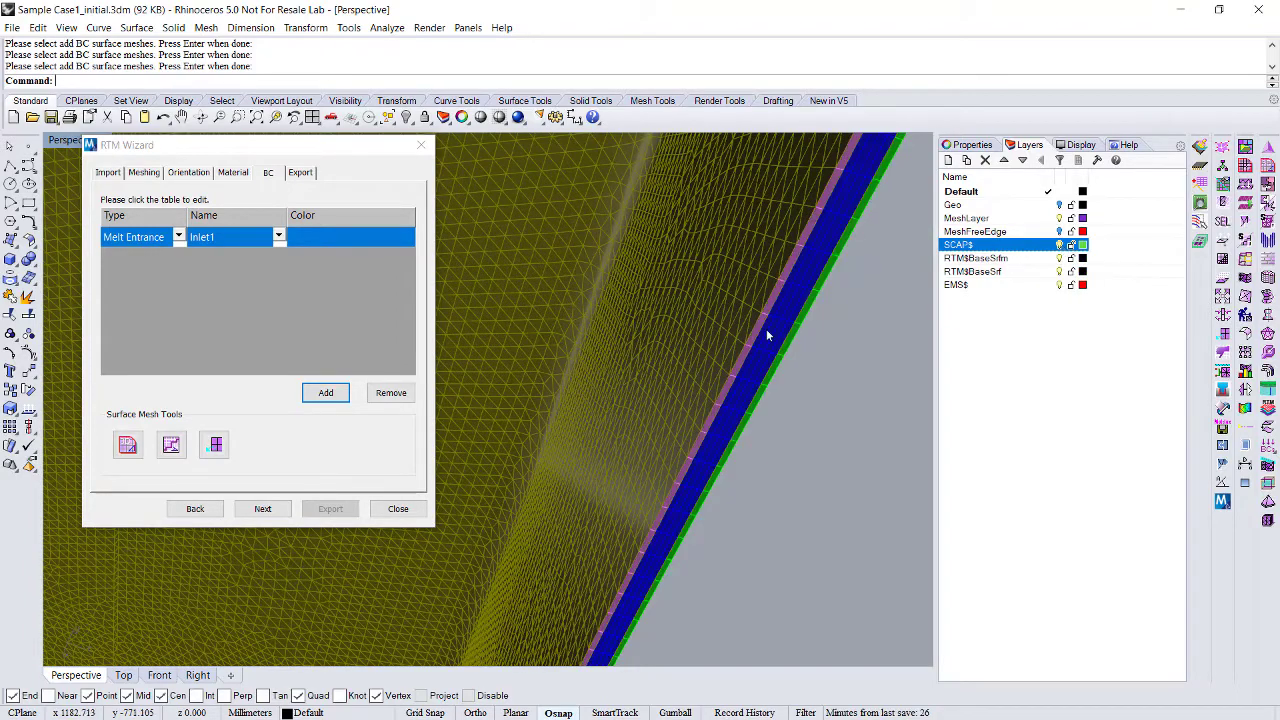
scroll(766, 333, up, 5)
click(625, 318)
scroll(690, 300, down, 3)
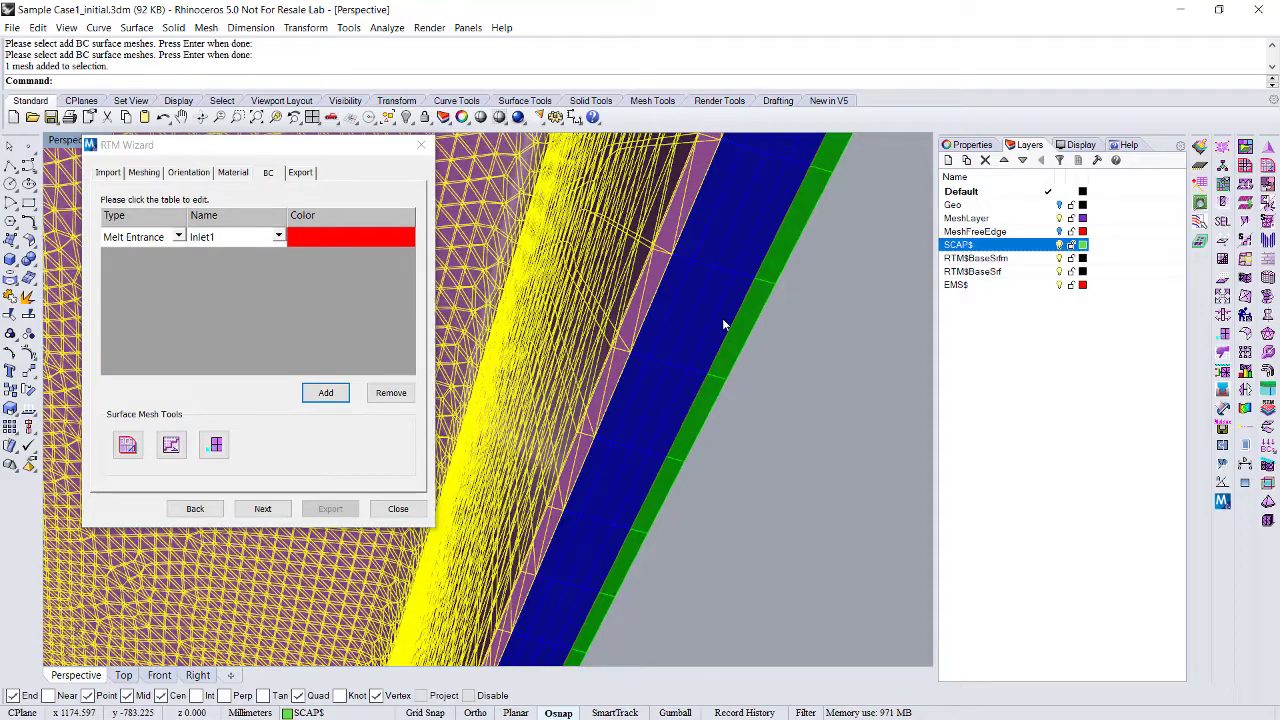
click(722, 318)
click(742, 325)
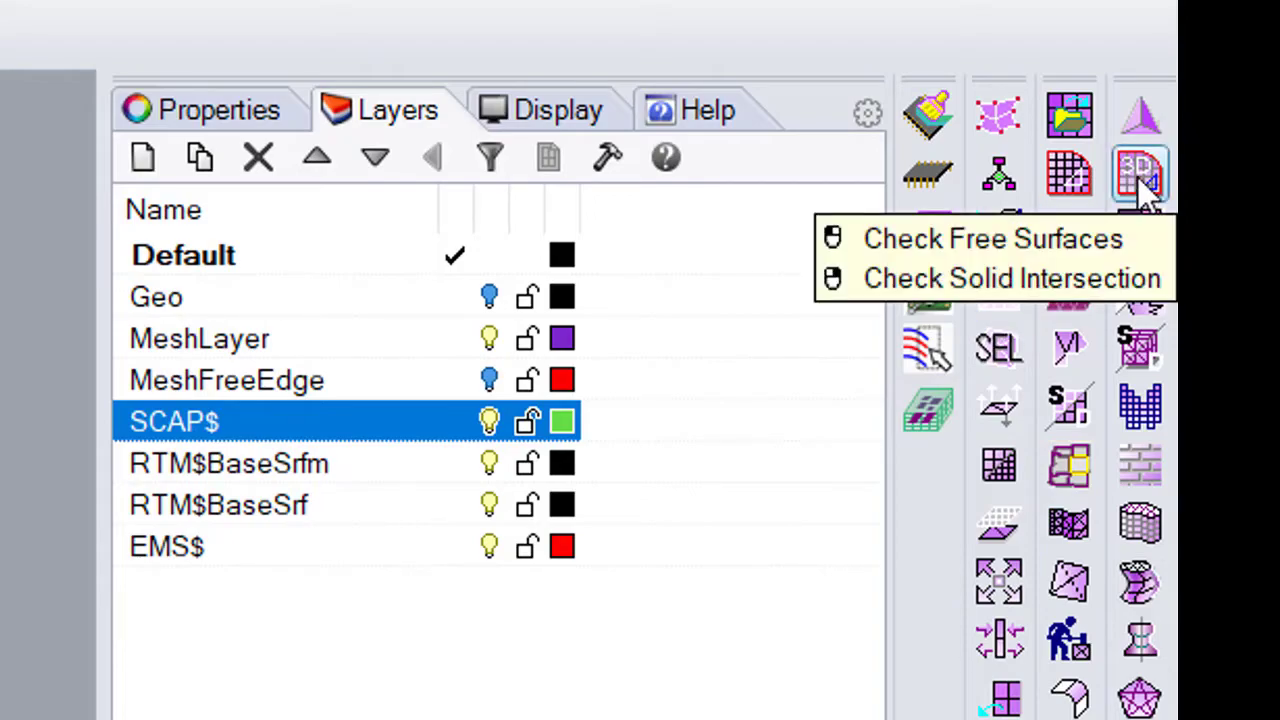
Run Check Unmatched Surface, accept the one-closed-boundary result, and add a second BC row.
click(1138, 178)
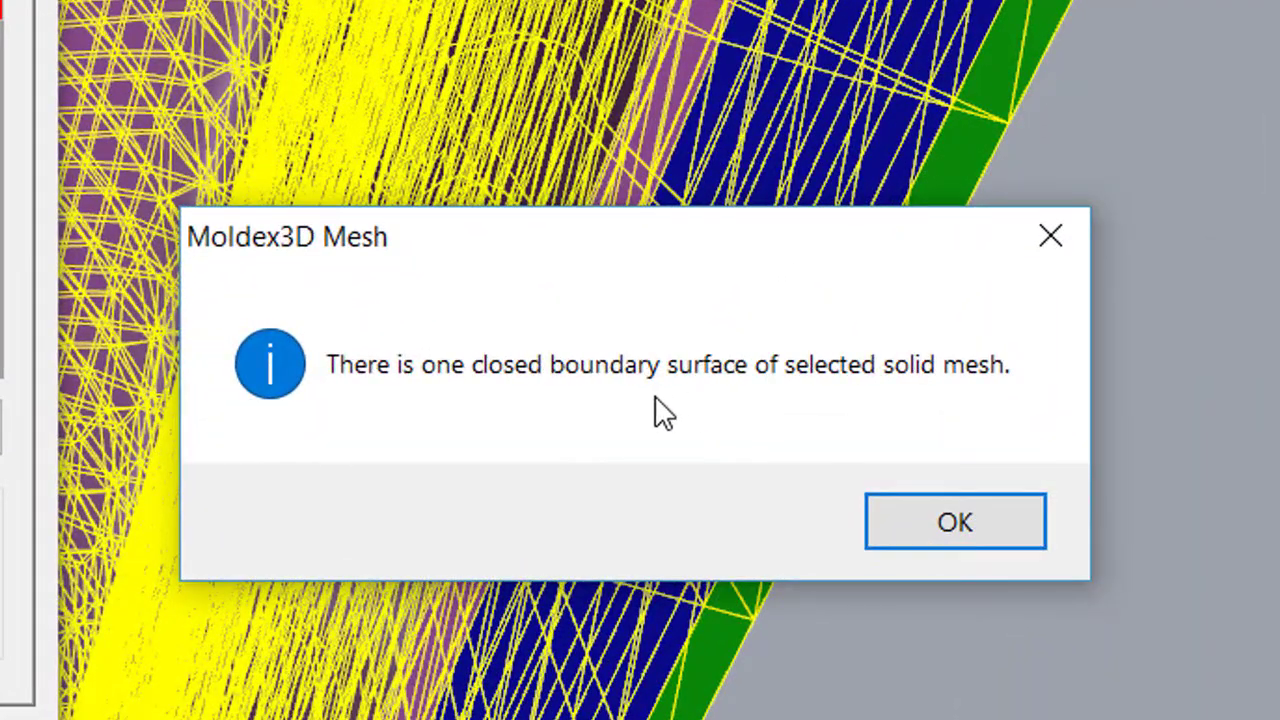
click(974, 522)
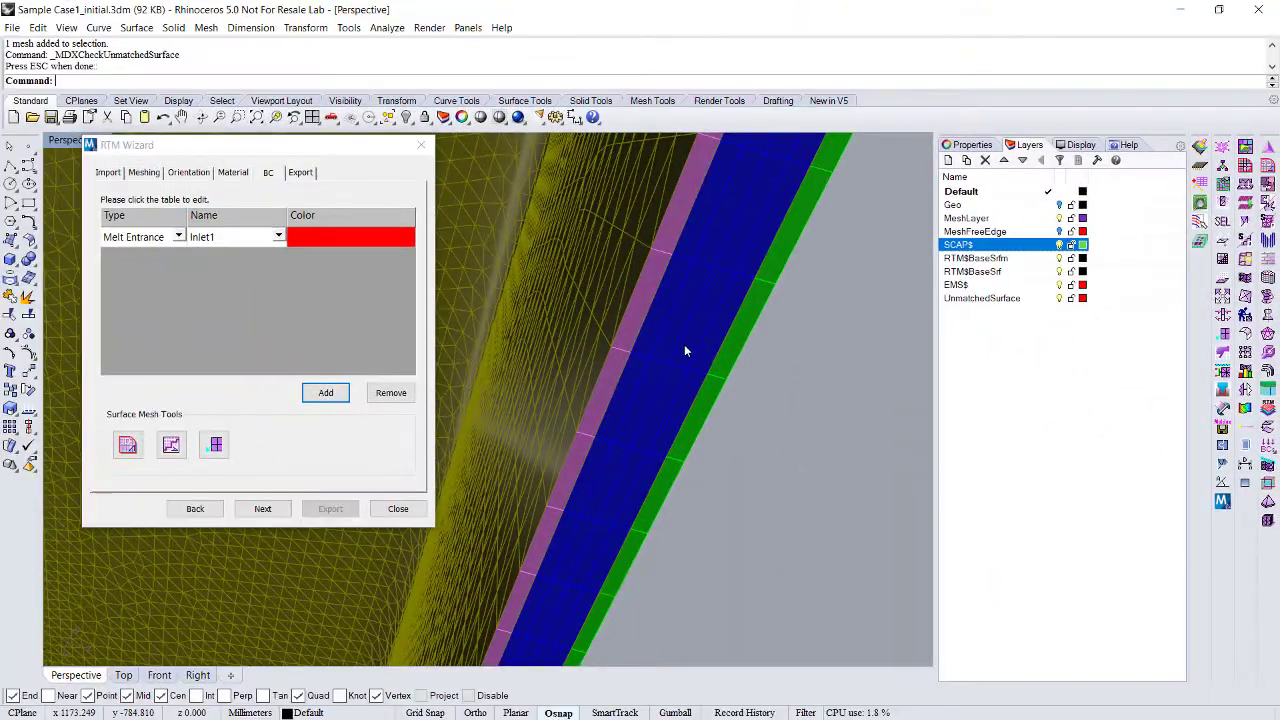
click(684, 350)
click(700, 384)
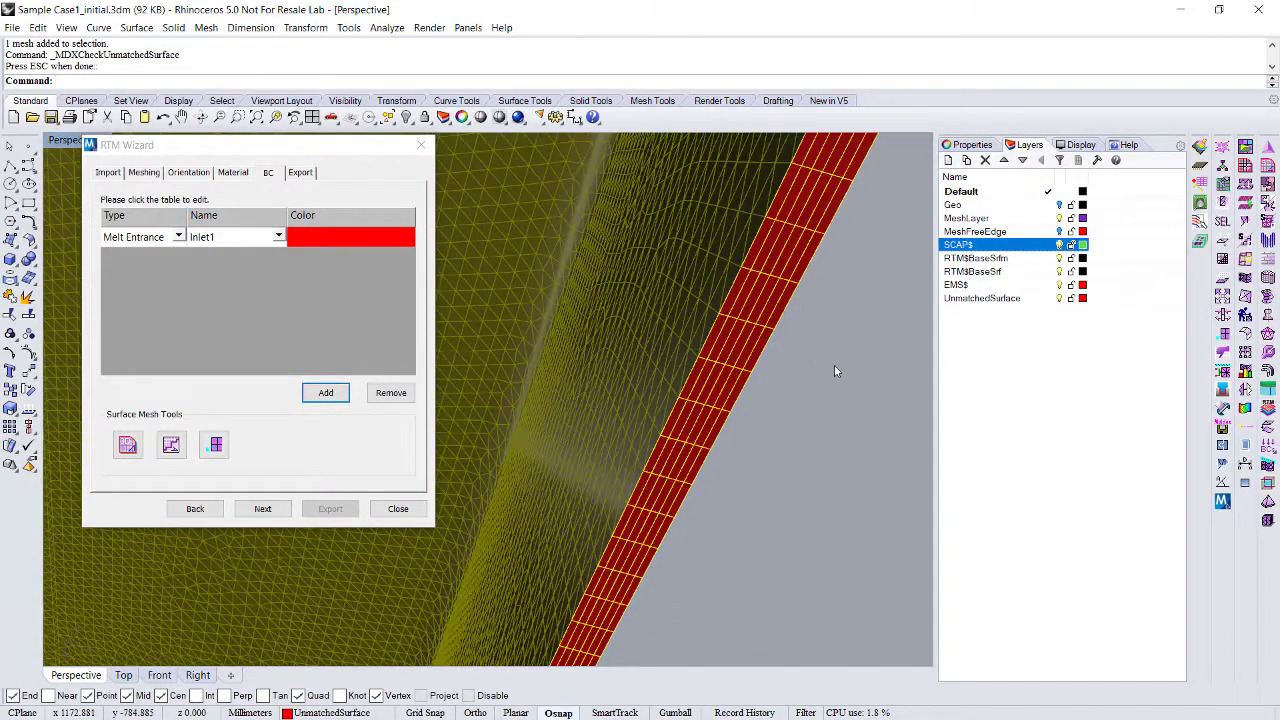
right_drag(835, 368, 815, 361)
scroll(823, 362, down, 10)
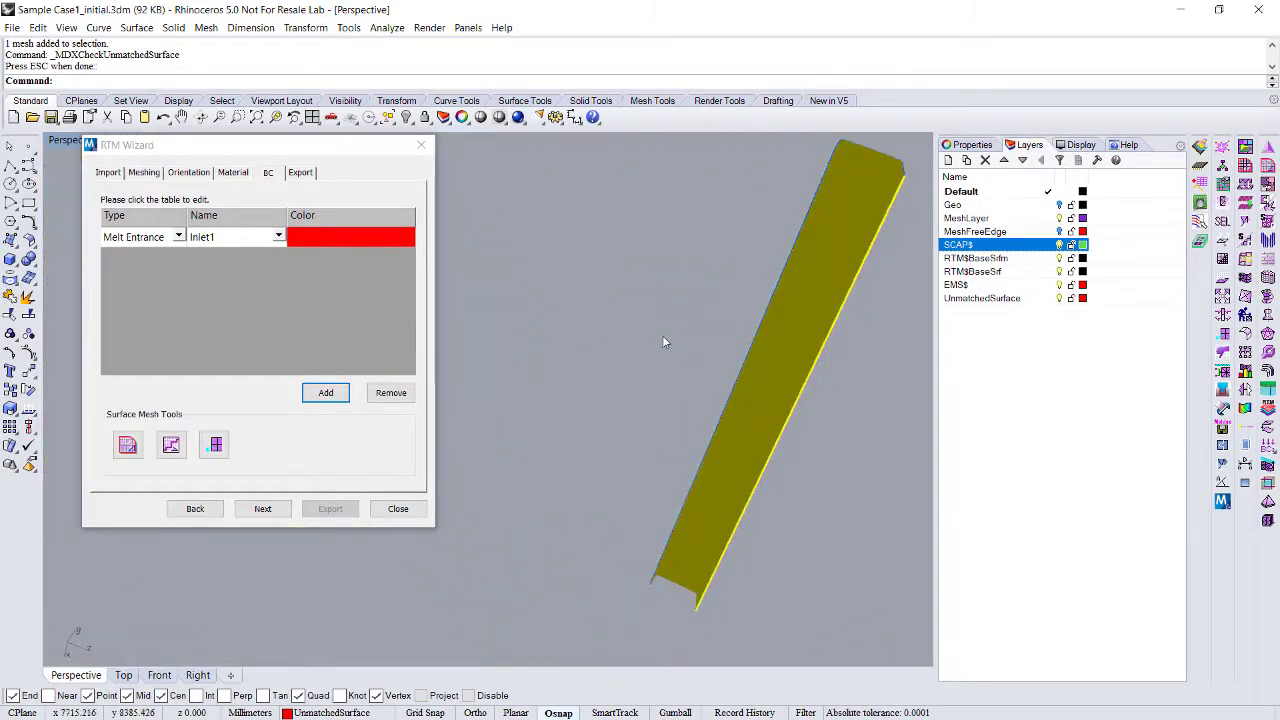
click(318, 393)
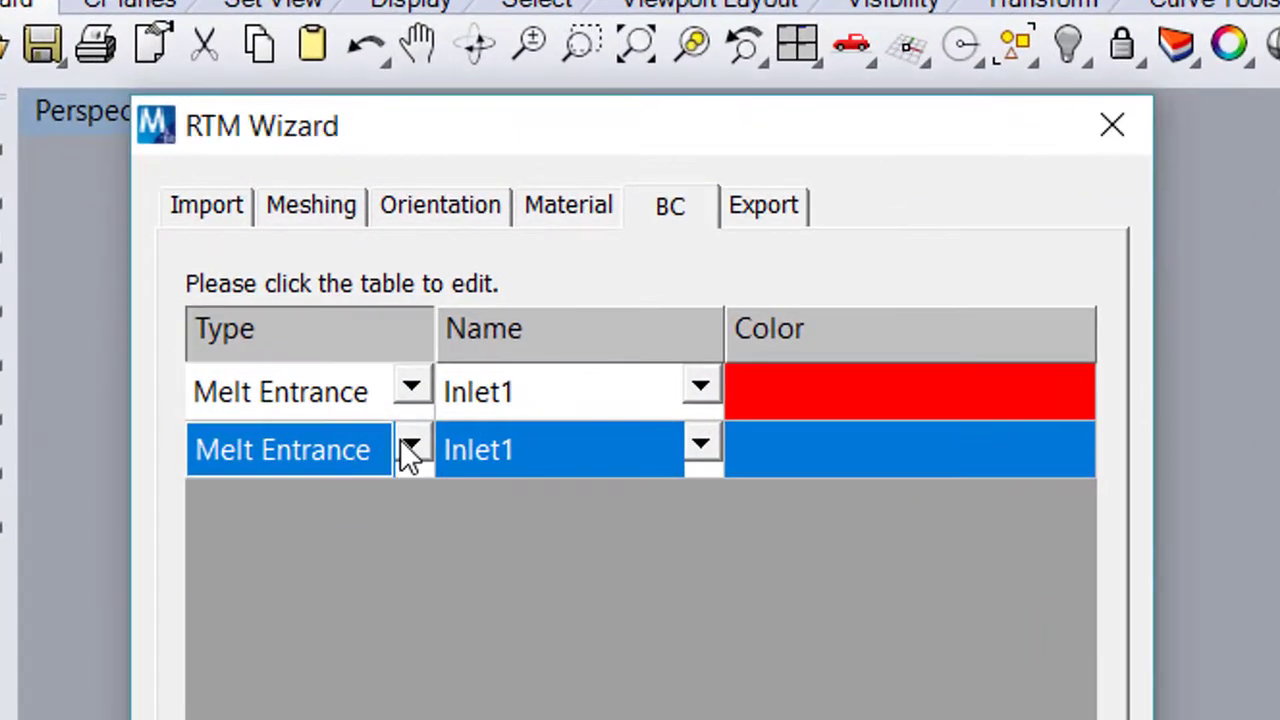
Change the second boundary condition's type to Venting.
click(228, 299)
click(317, 575)
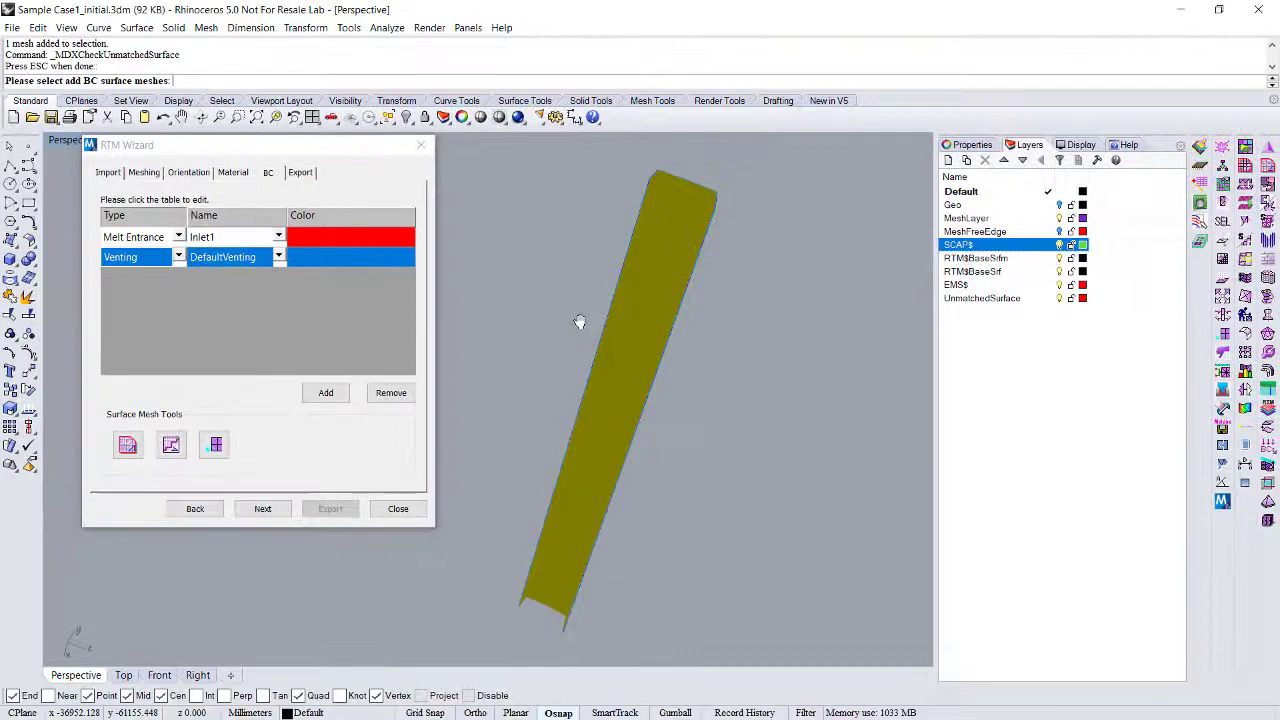
mouse_move(579, 321)
right_down()
mouse_move(526, 341)
mouse_move(579, 315)
right_up()
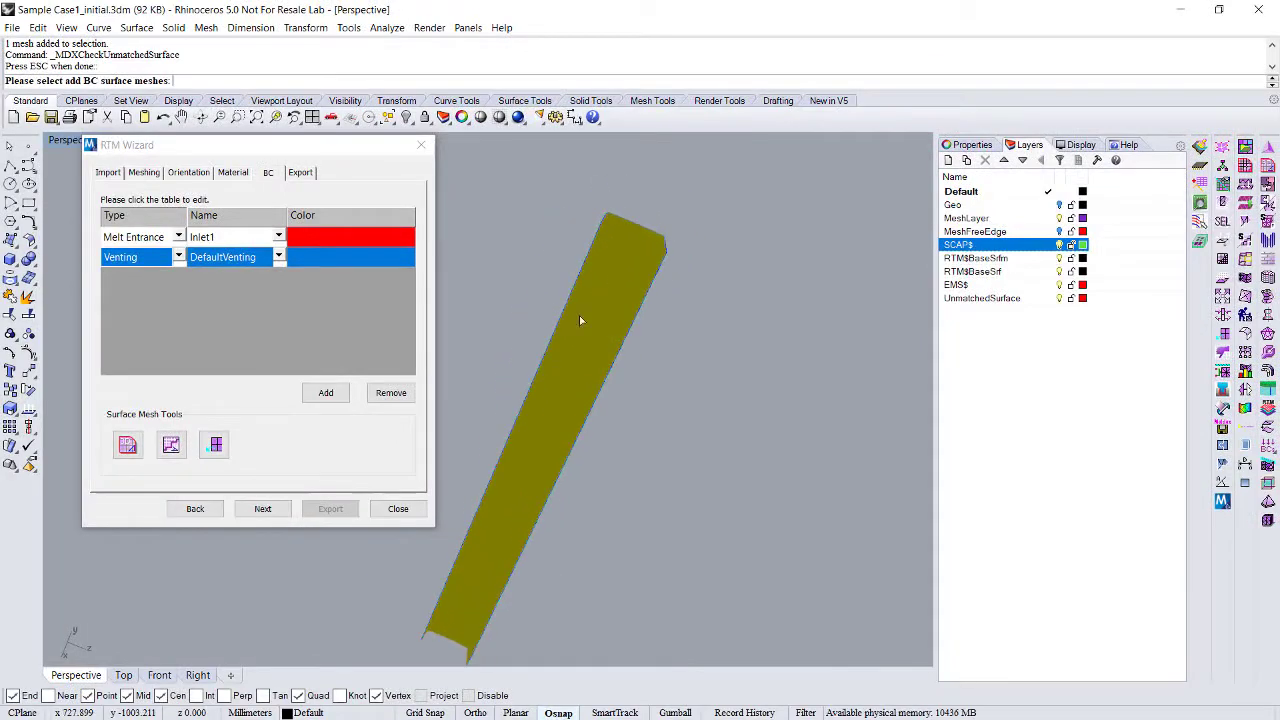
scroll(662, 265, up, 5)
scroll(748, 264, up, 5)
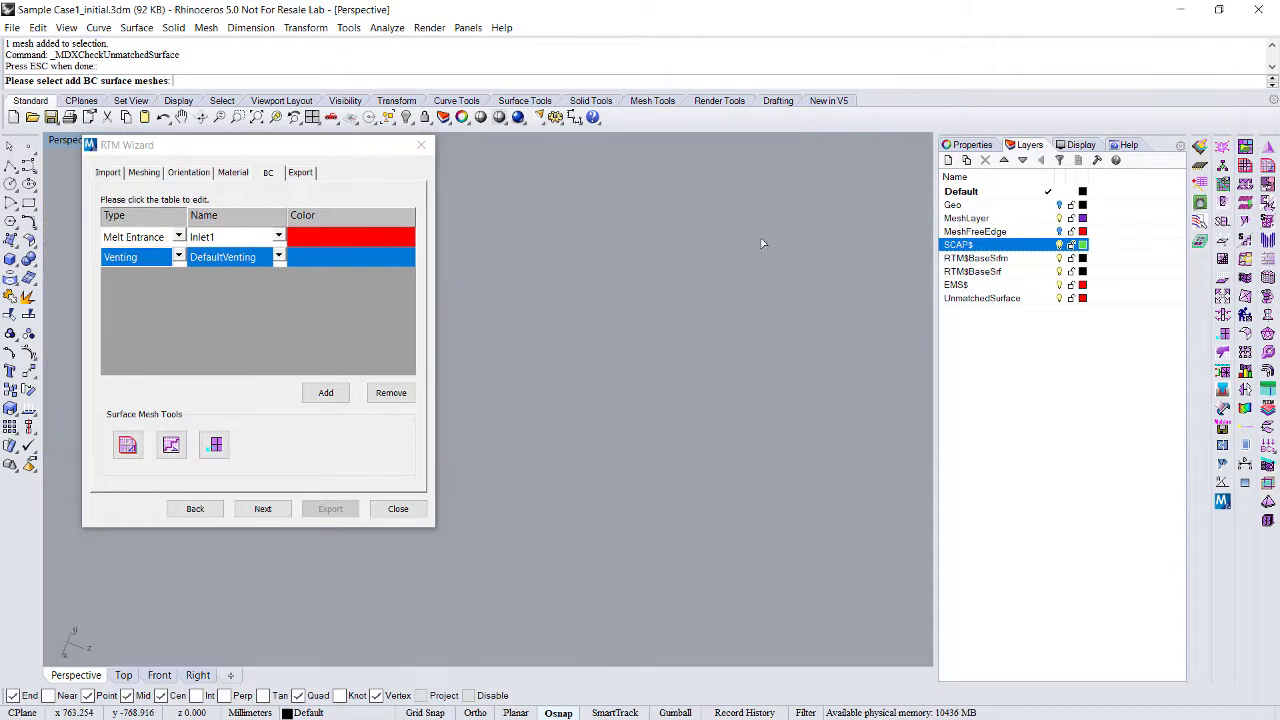
scroll(785, 300, down, 2)
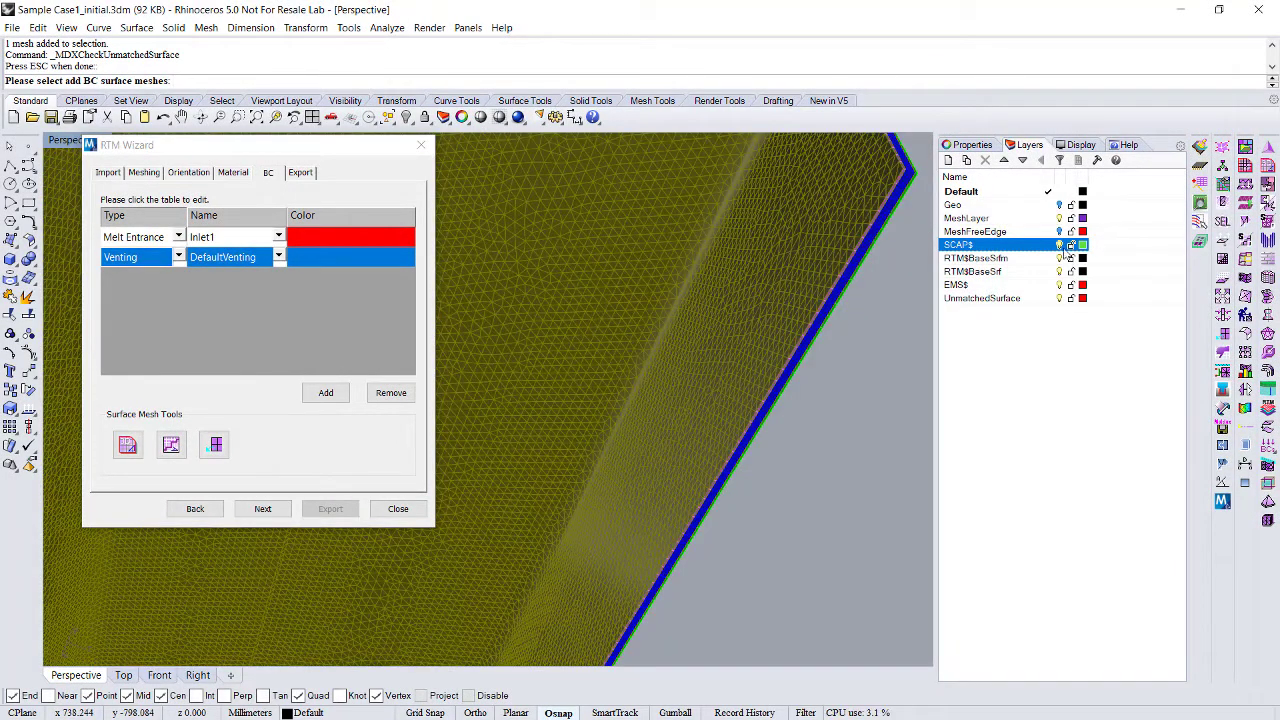
scroll(826, 328, up, 5)
Pick the edge strip mesh as DefaultVenting, placing it on a new VBC$ layer.
click(813, 374)
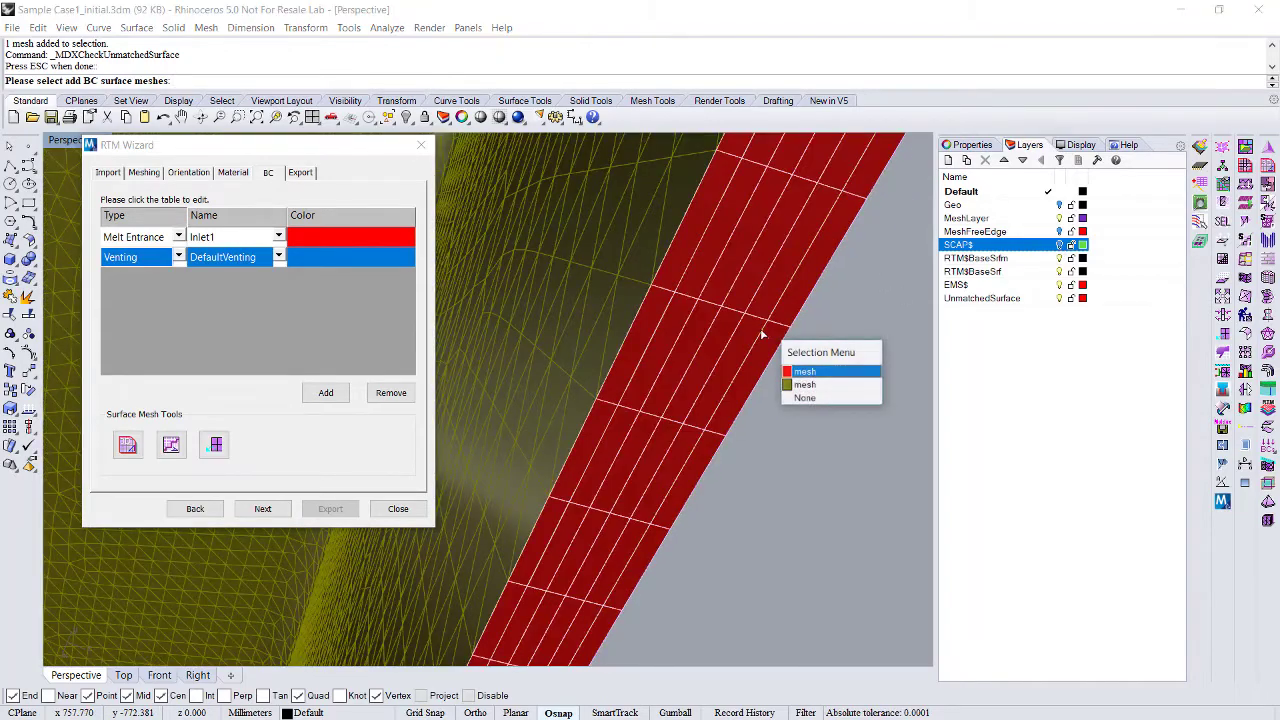
click(813, 374)
scroll(879, 342, down, 5)
scroll(802, 322, up, 4)
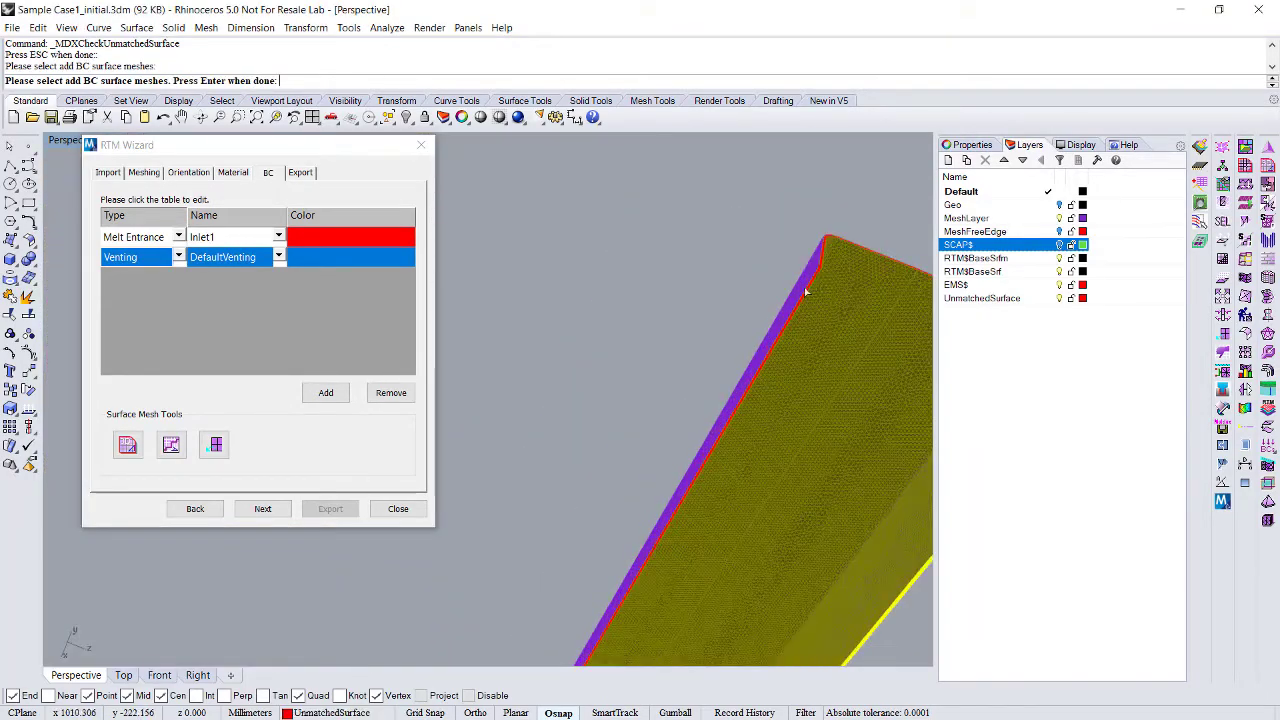
scroll(803, 283, up, 3)
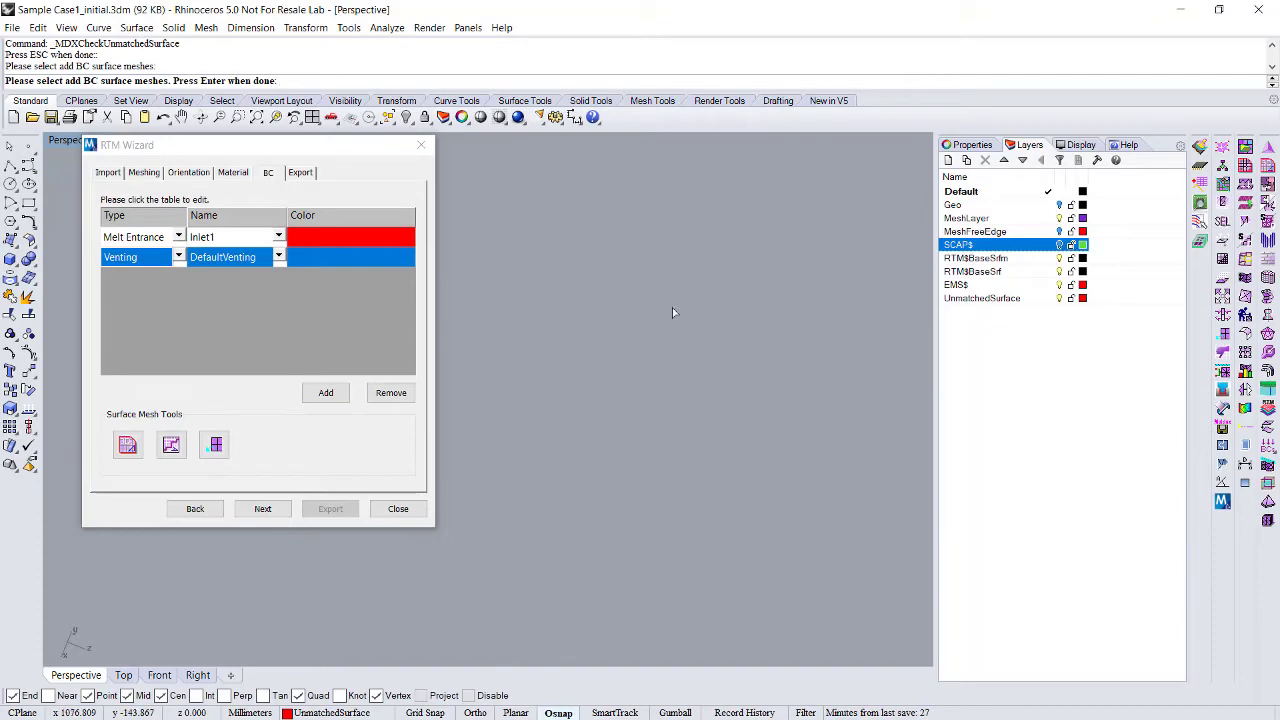
scroll(660, 308, down, 3)
scroll(646, 309, up, 5)
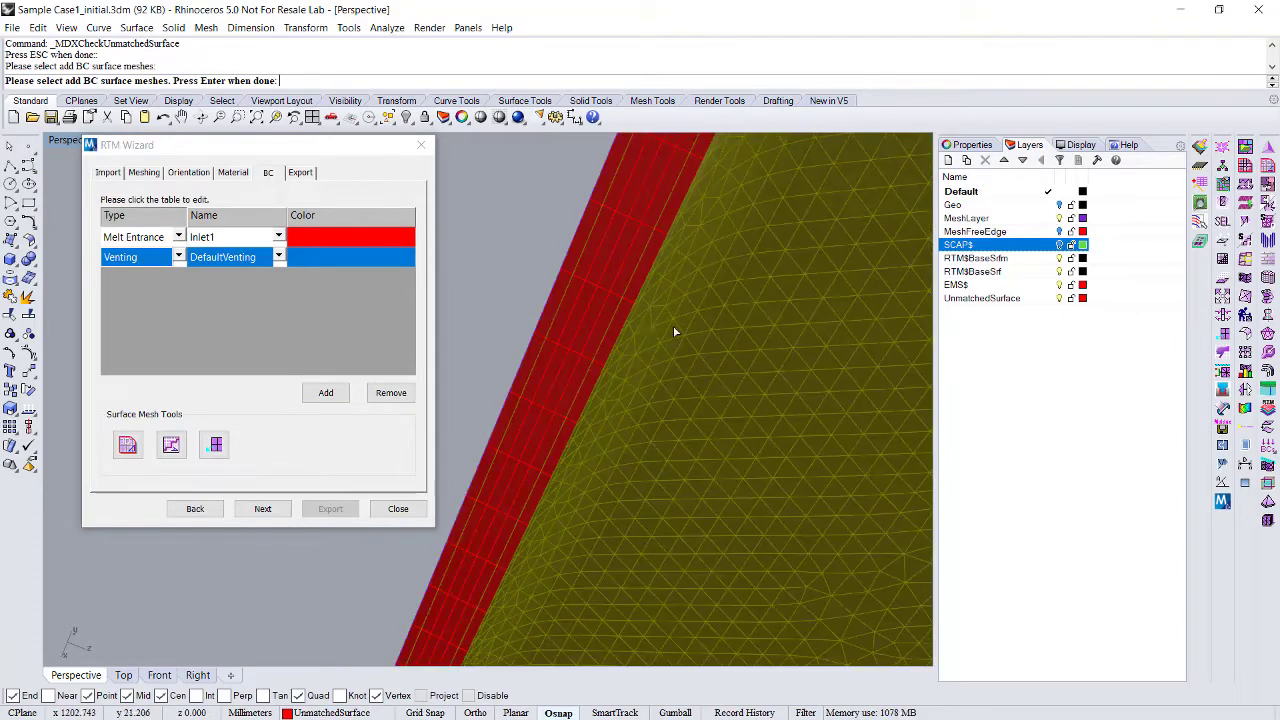
scroll(600, 290, down, 5)
scroll(702, 337, up, 2)
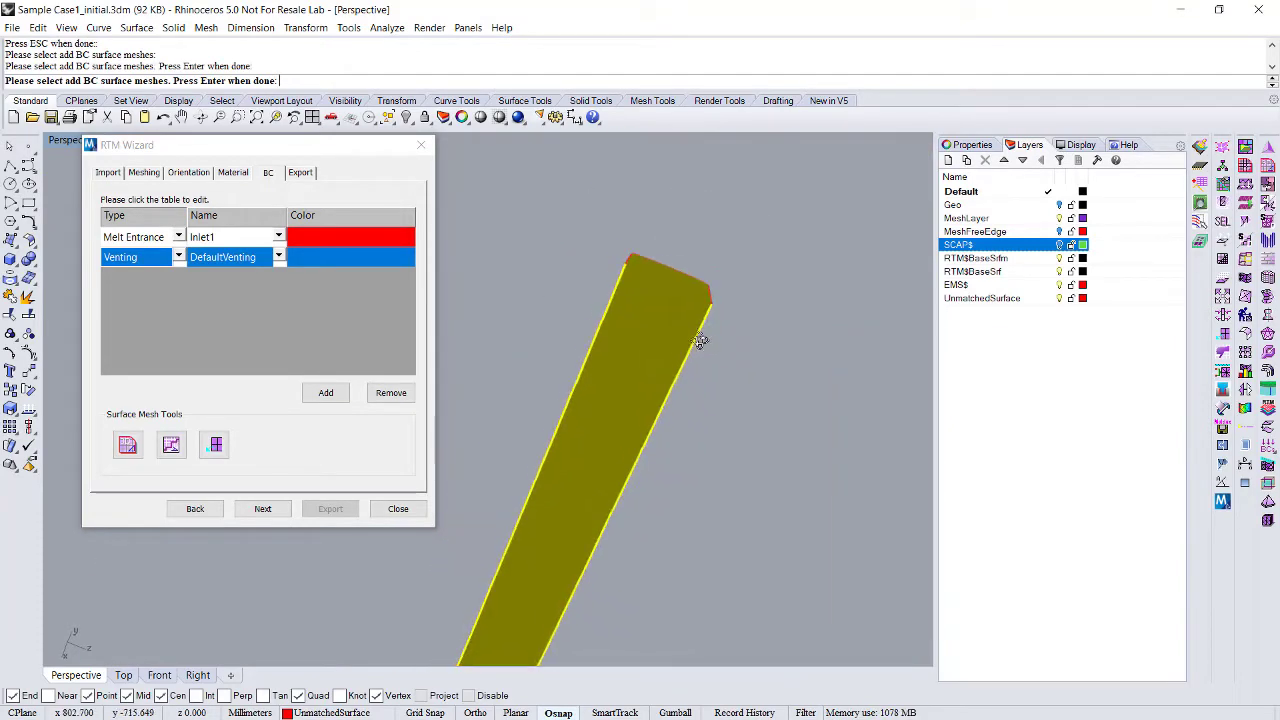
scroll(658, 259, up, 2)
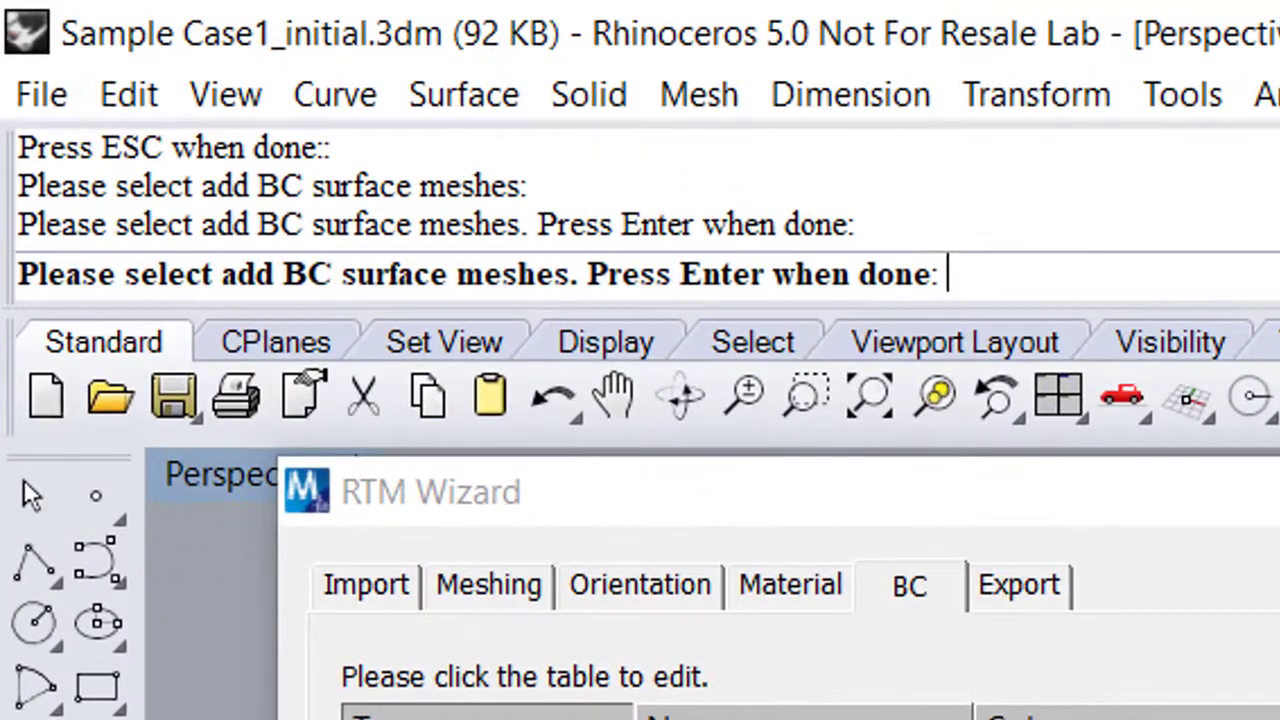
key(Return)
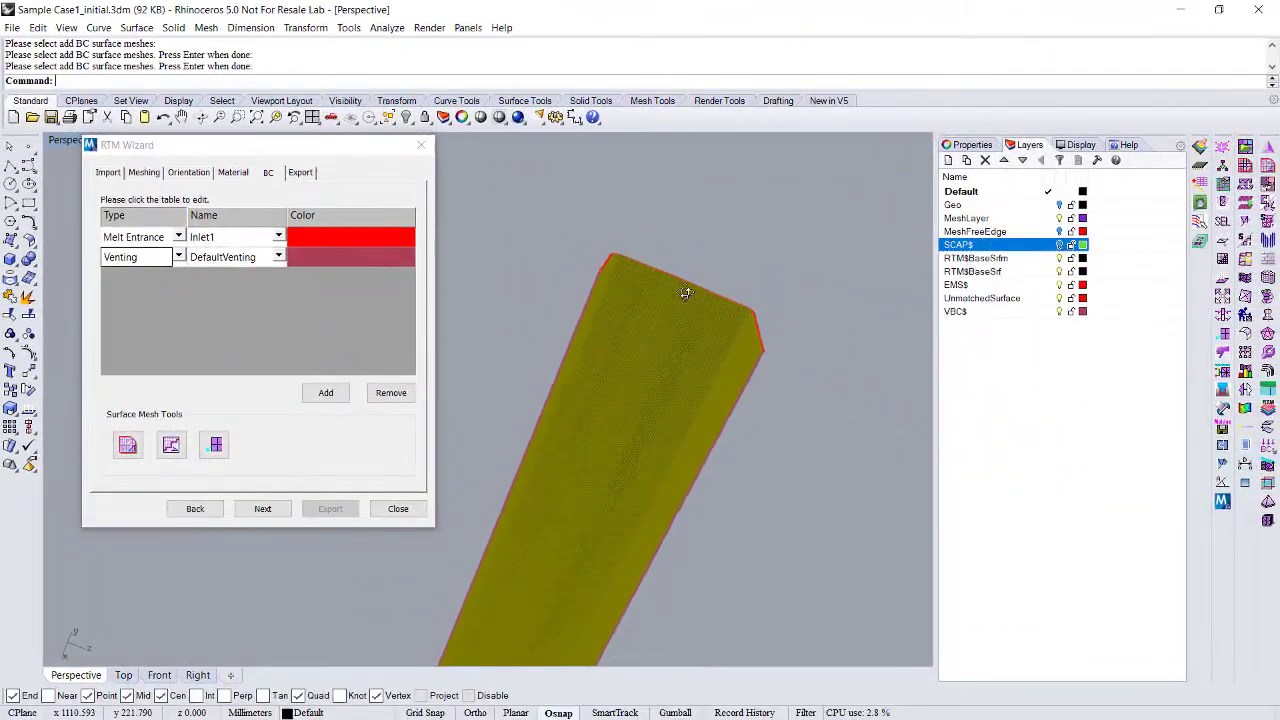
scroll(686, 293, down, 3)
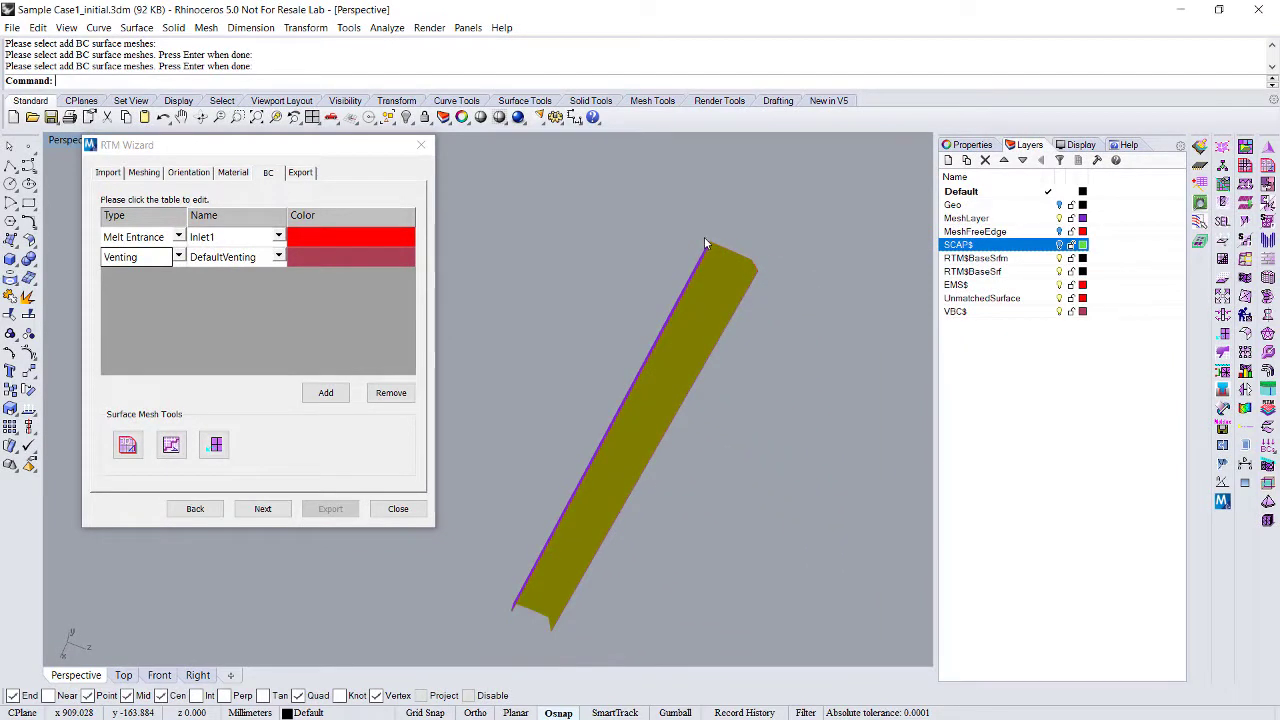
right_drag(705, 243, 589, 520)
scroll(580, 512, up, 3)
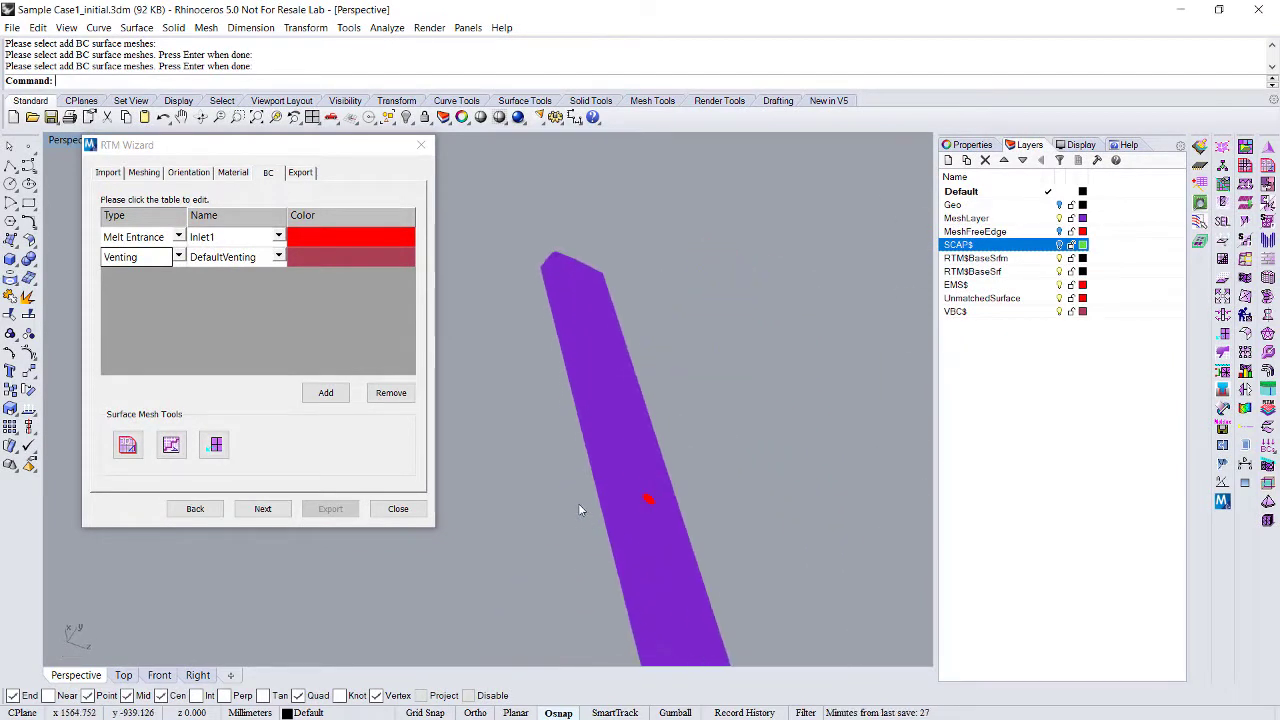
scroll(540, 450, up, 3)
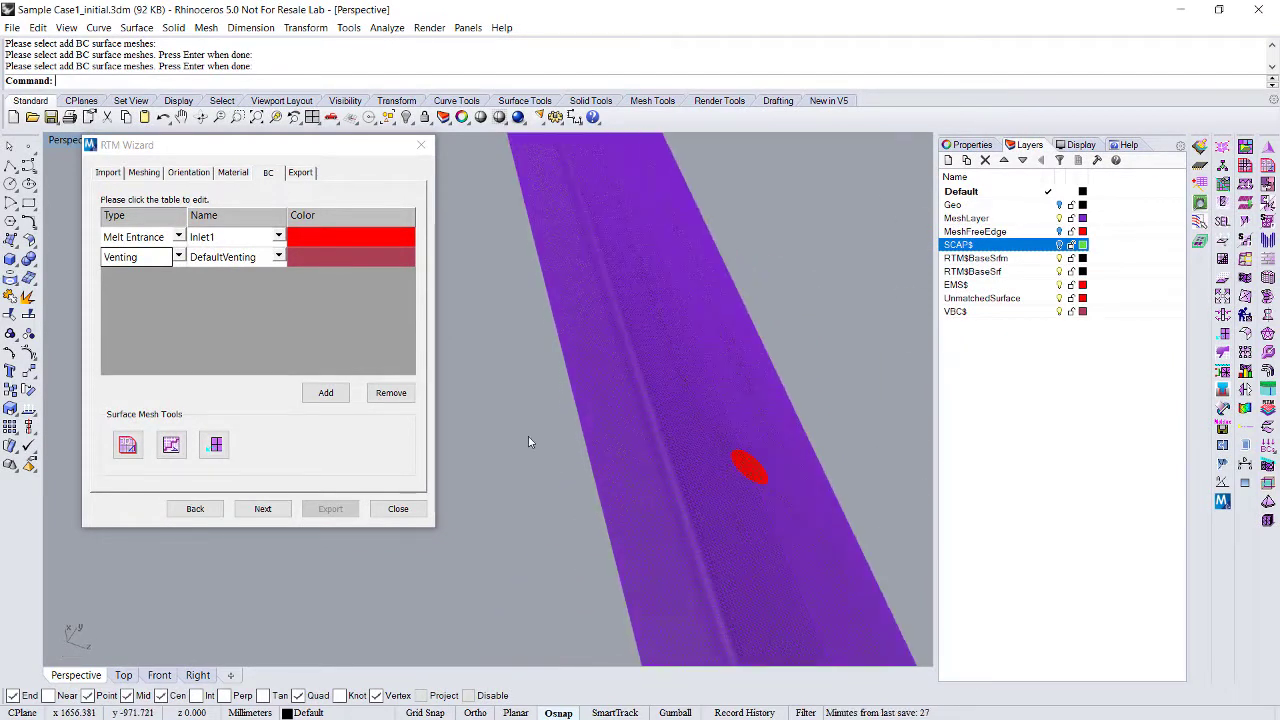
Advance to the Export step and turn the SCAP$ layer back on, showing the green mesh.
click(251, 514)
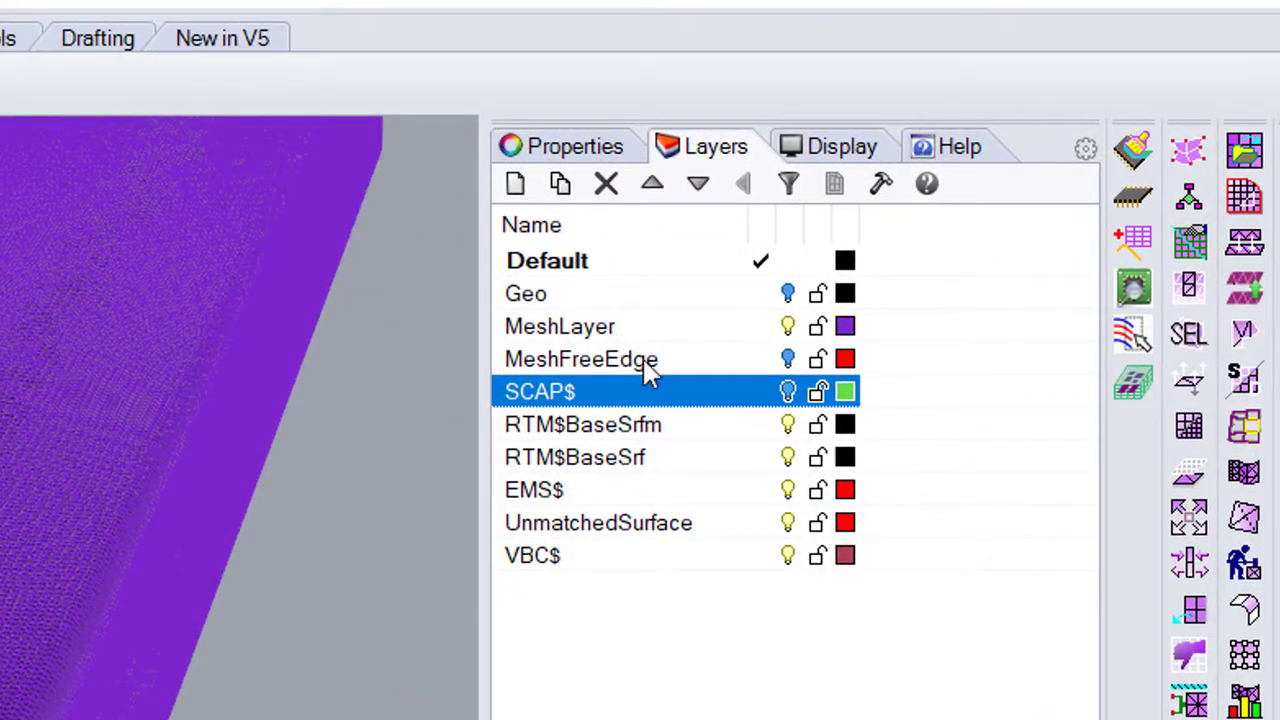
click(790, 392)
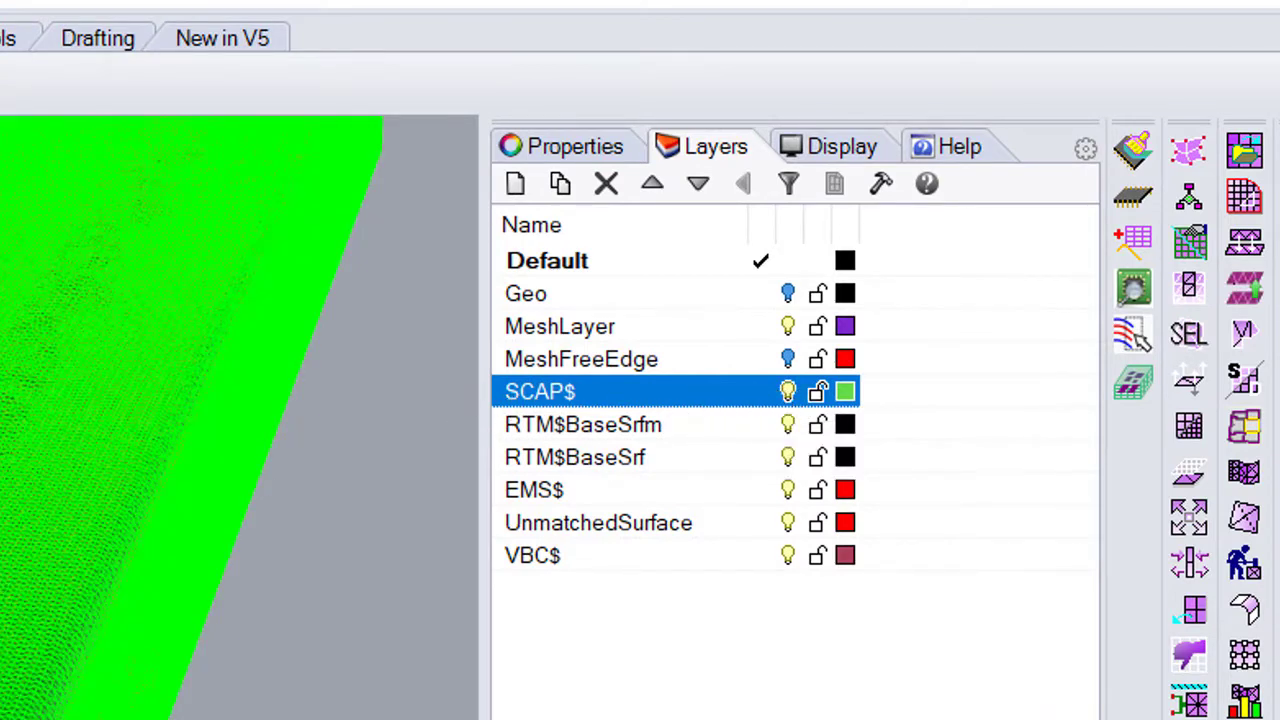
right_drag(36, 571, 299, 467)
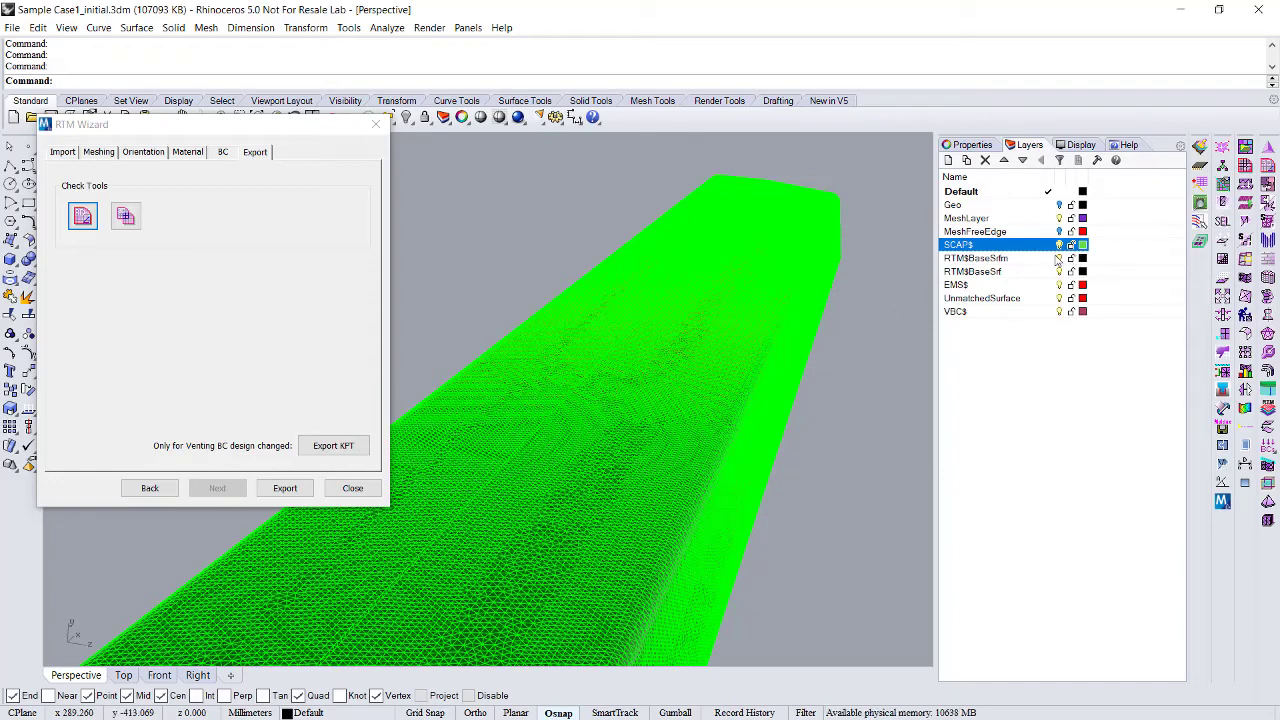
Export the solid mesh, bringing up Save As for Sample Case1_initial.mfe.
click(285, 489)
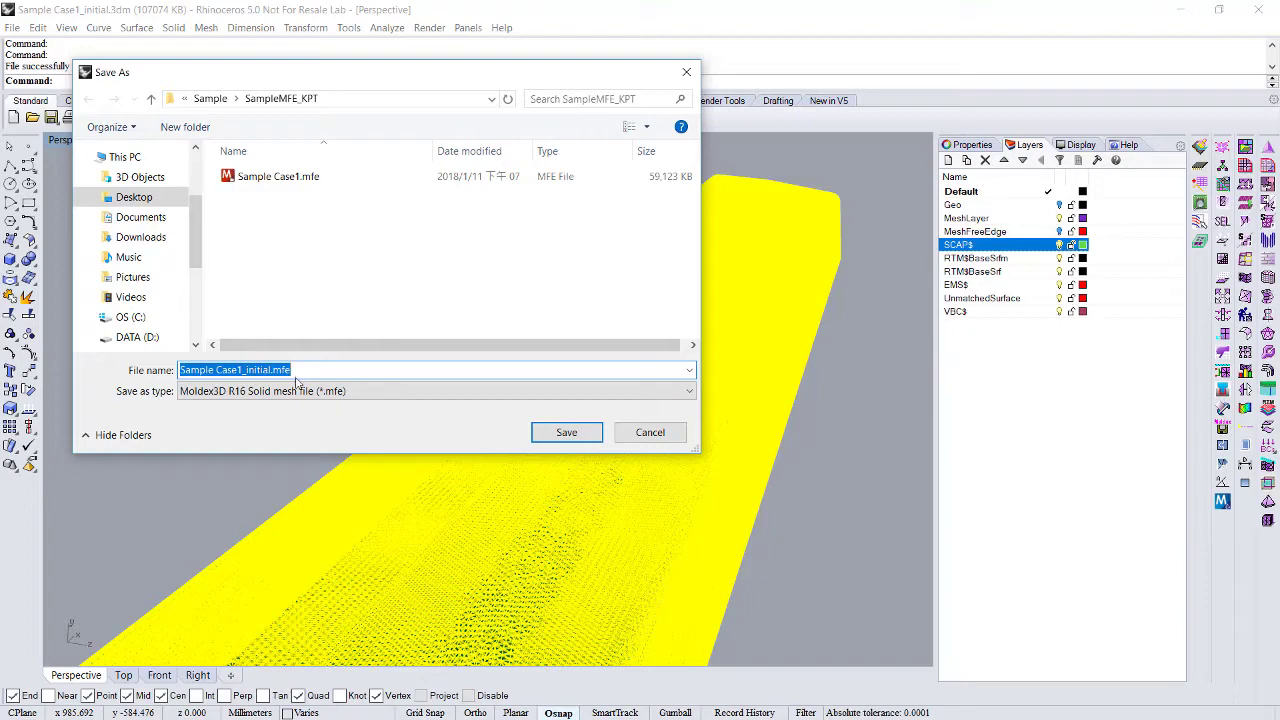
Save Sample Case1_initial.mfe and accept Y Axis as the parting direction.
click(560, 433)
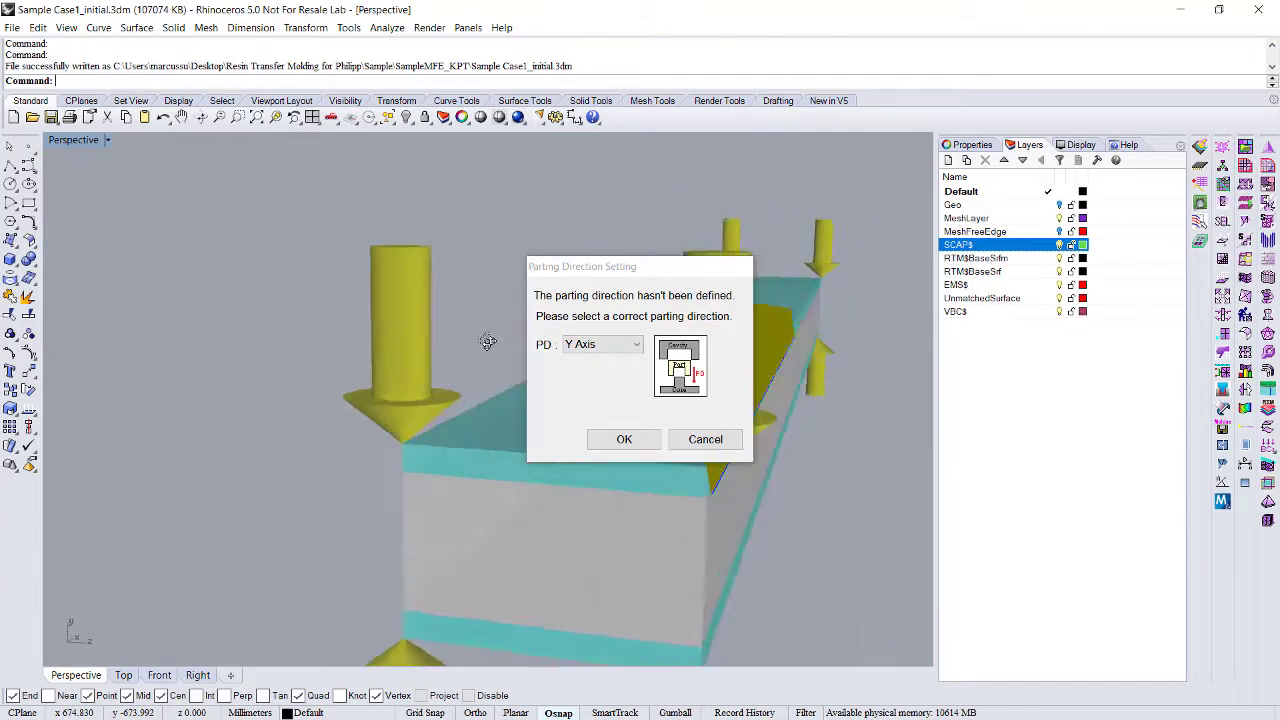
drag(600, 266, 738, 286)
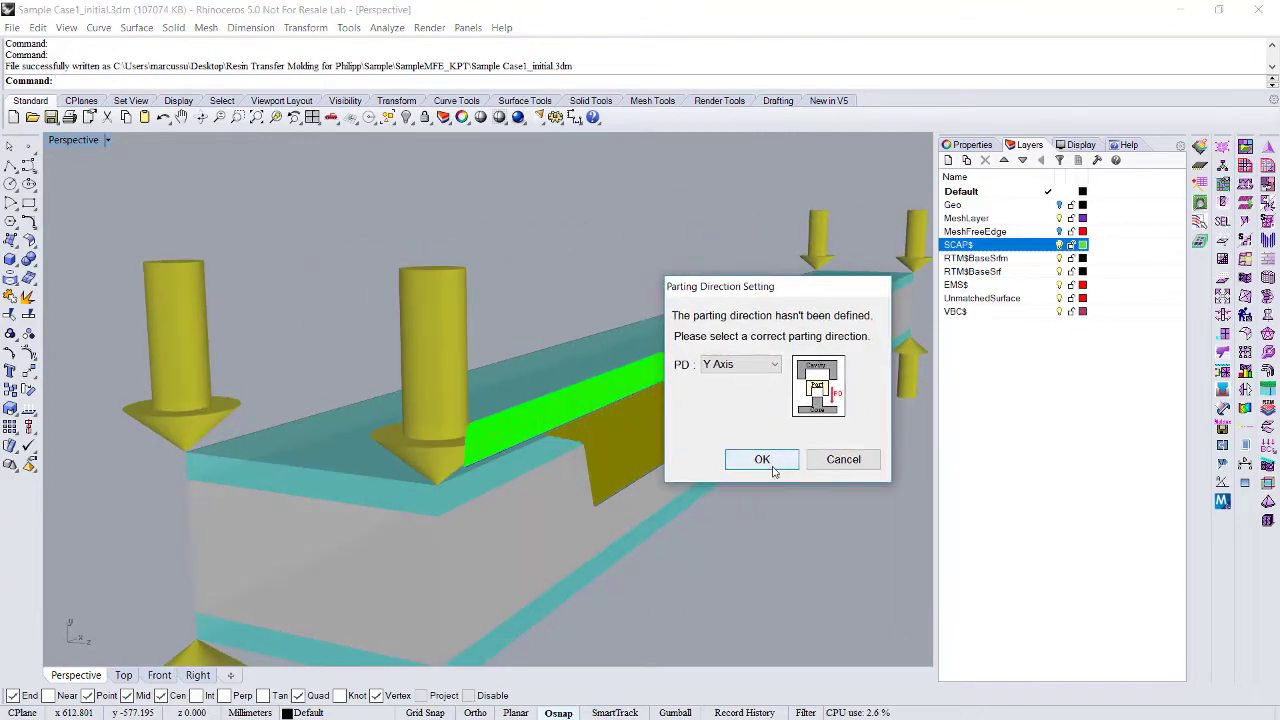
click(764, 462)
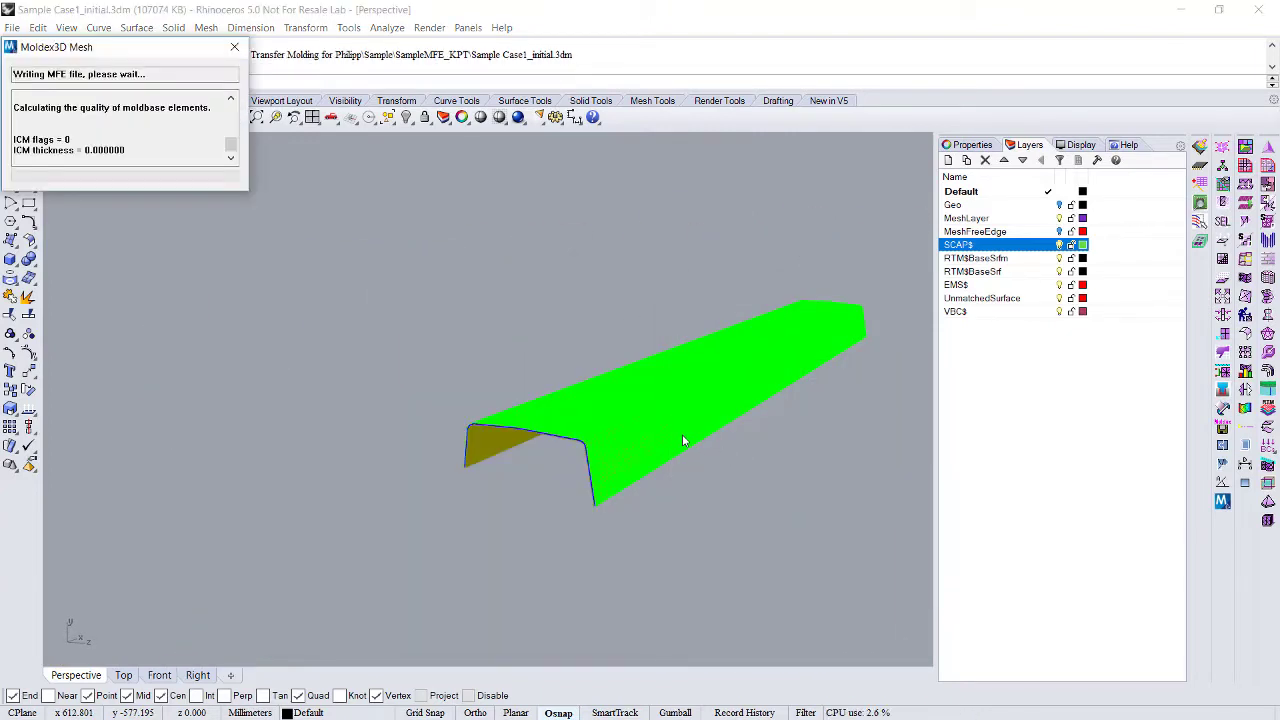